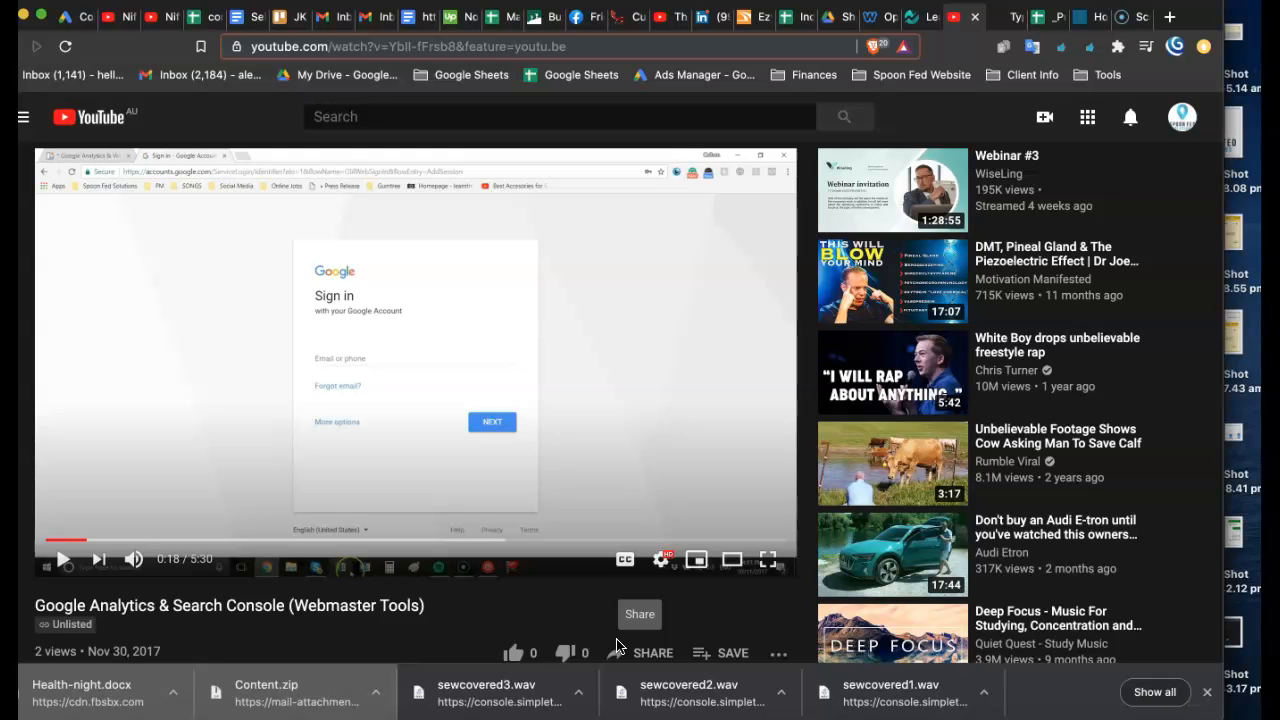
- Switch to the Nifty project board, close the Tag Manager task, and open the task "1. Gather Project Info & Update Sheets/Drive"
click(918, 29)
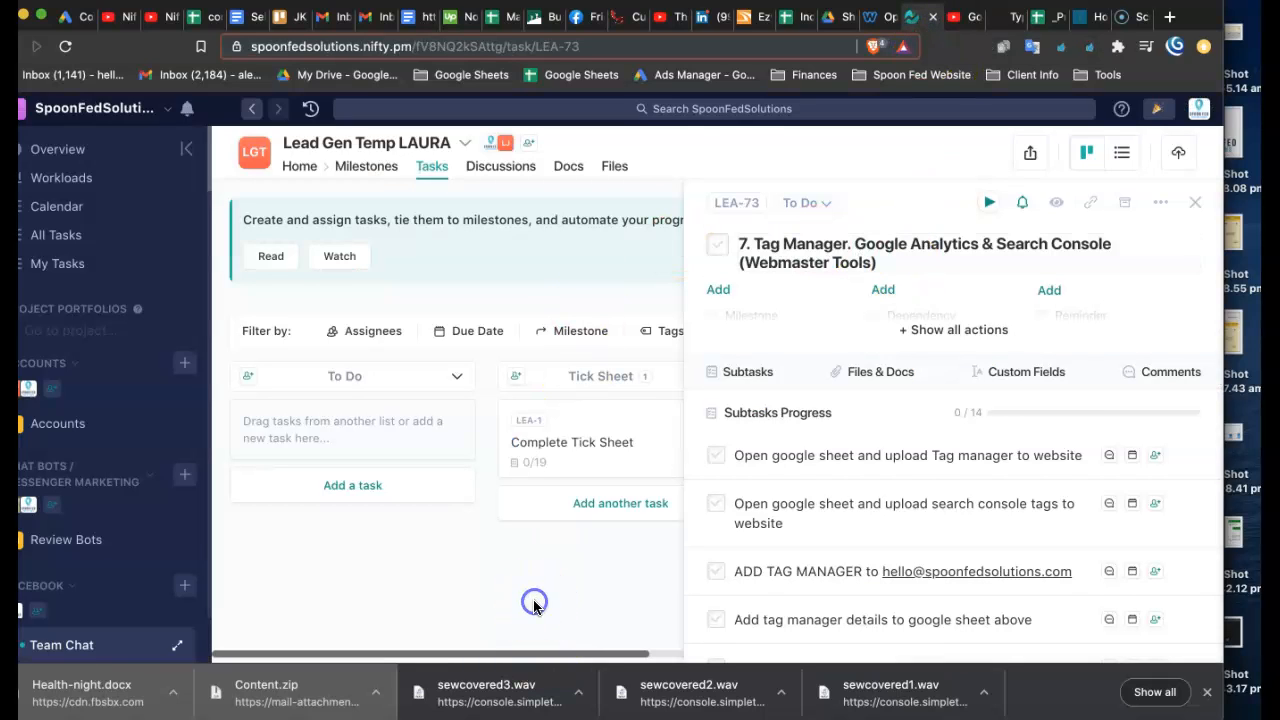
click(1195, 202)
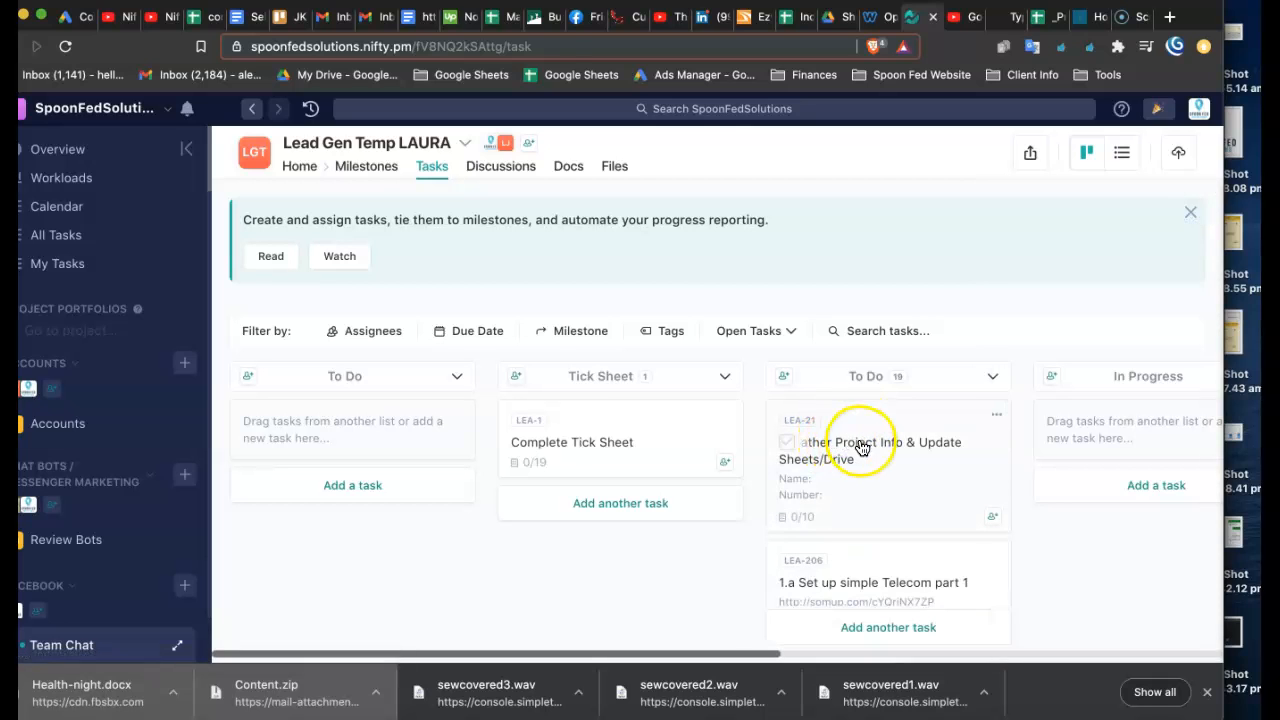
click(850, 428)
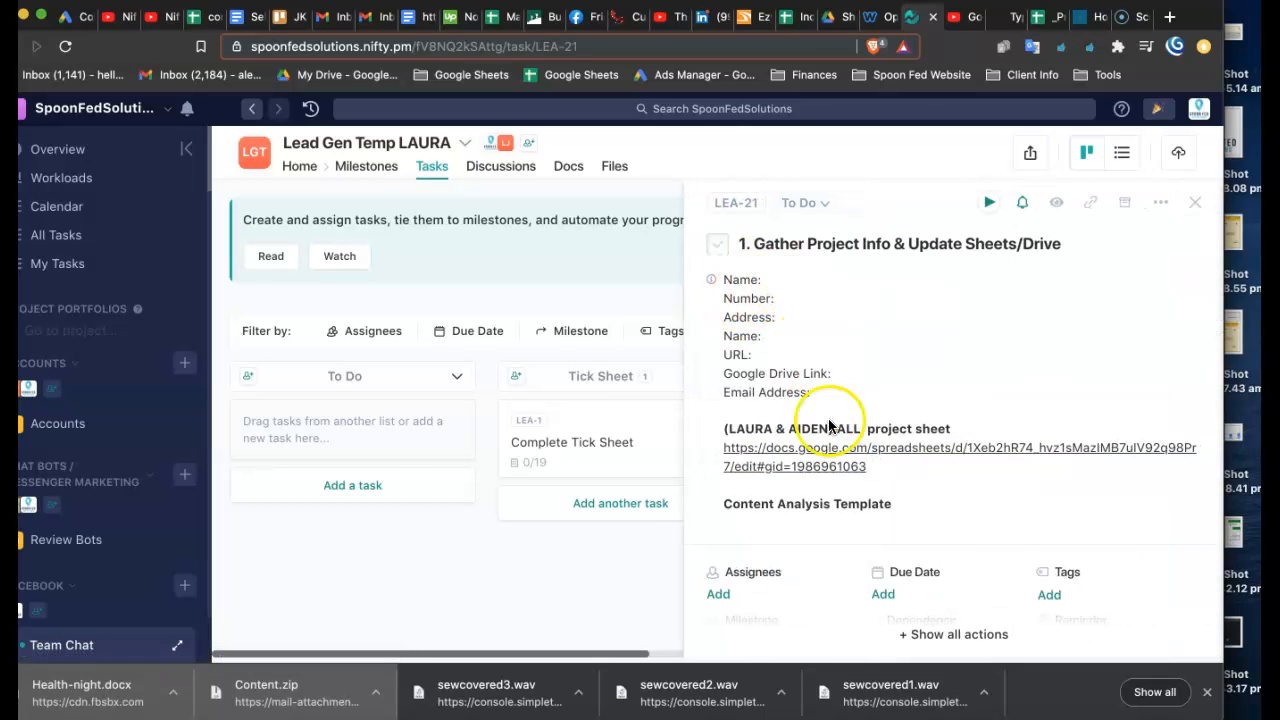
drag(776, 317, 828, 401)
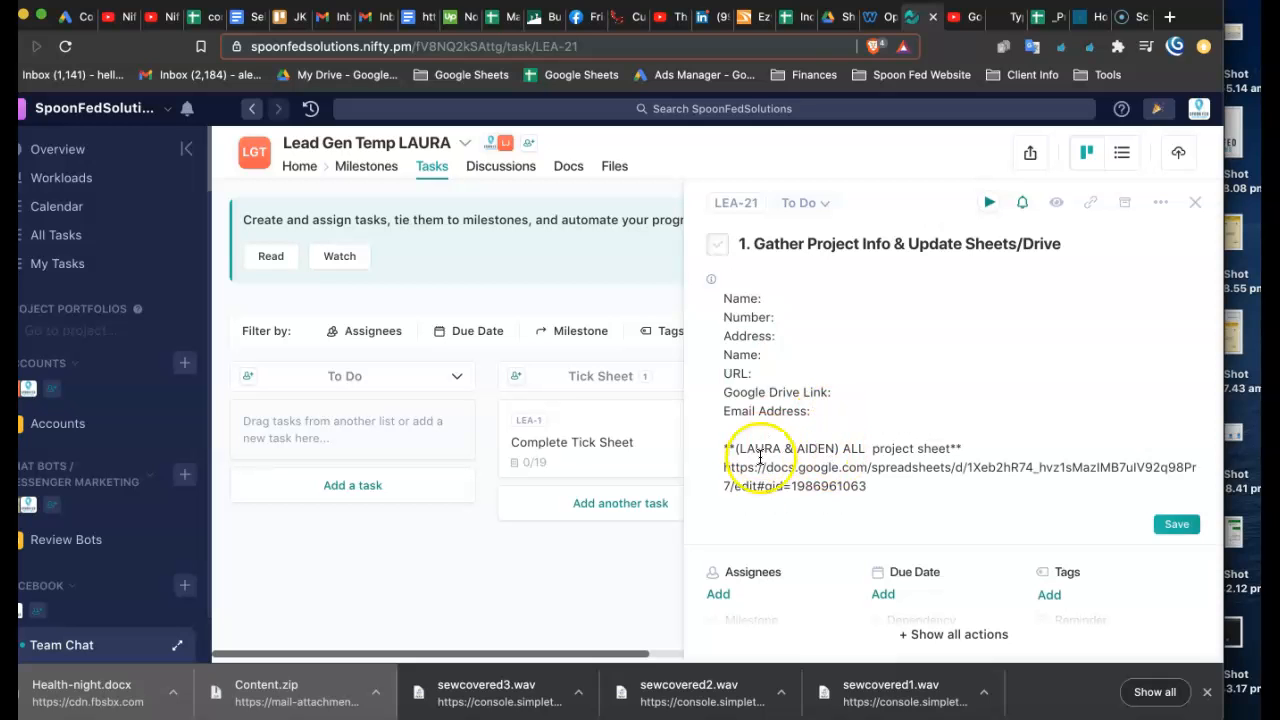
drag(867, 486, 710, 479)
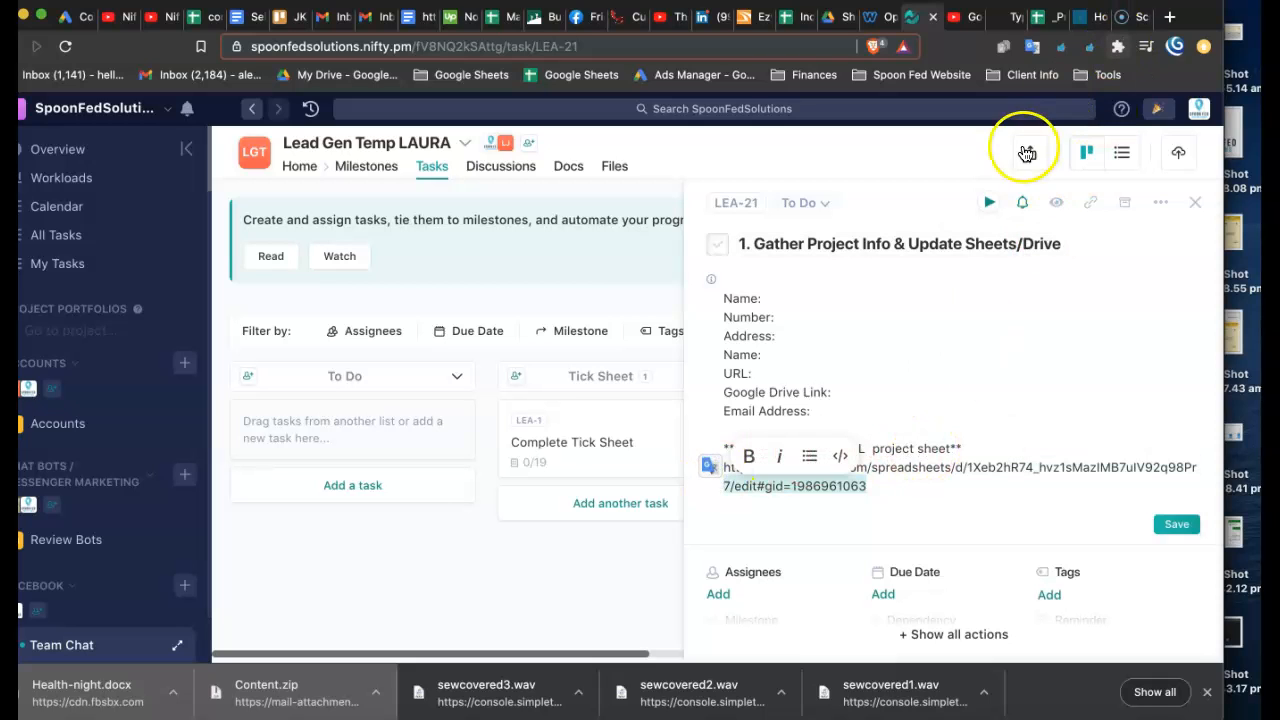
click(1172, 16)
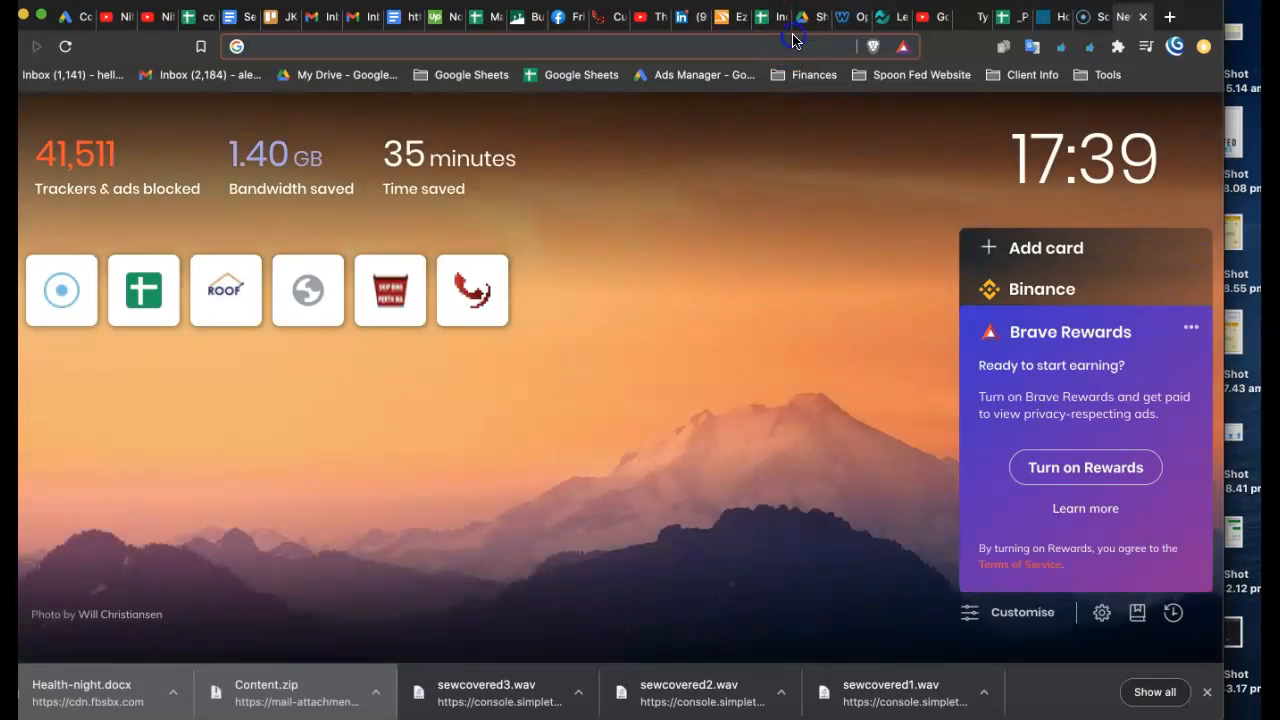
key(super+v)
key(Return)
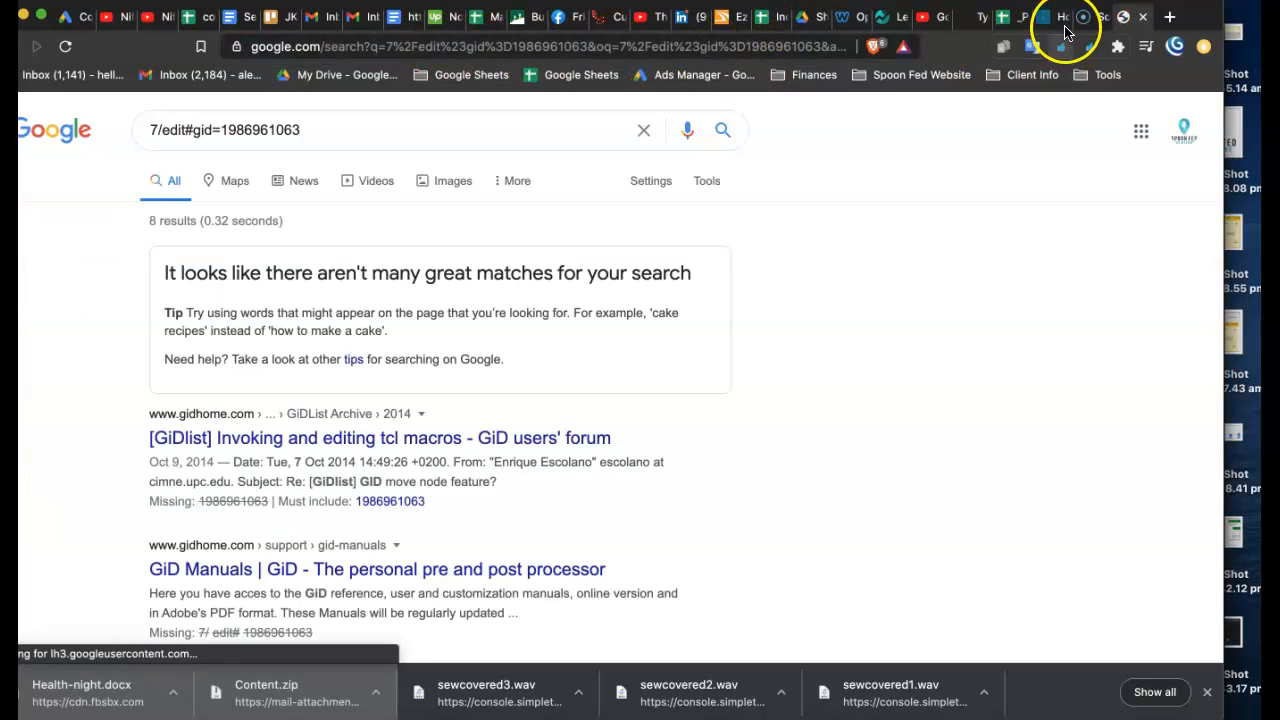
- Open the ALL project sheet linked in the task and copy the GMAIL/GMB e-mail from the client's social login details
click(886, 17)
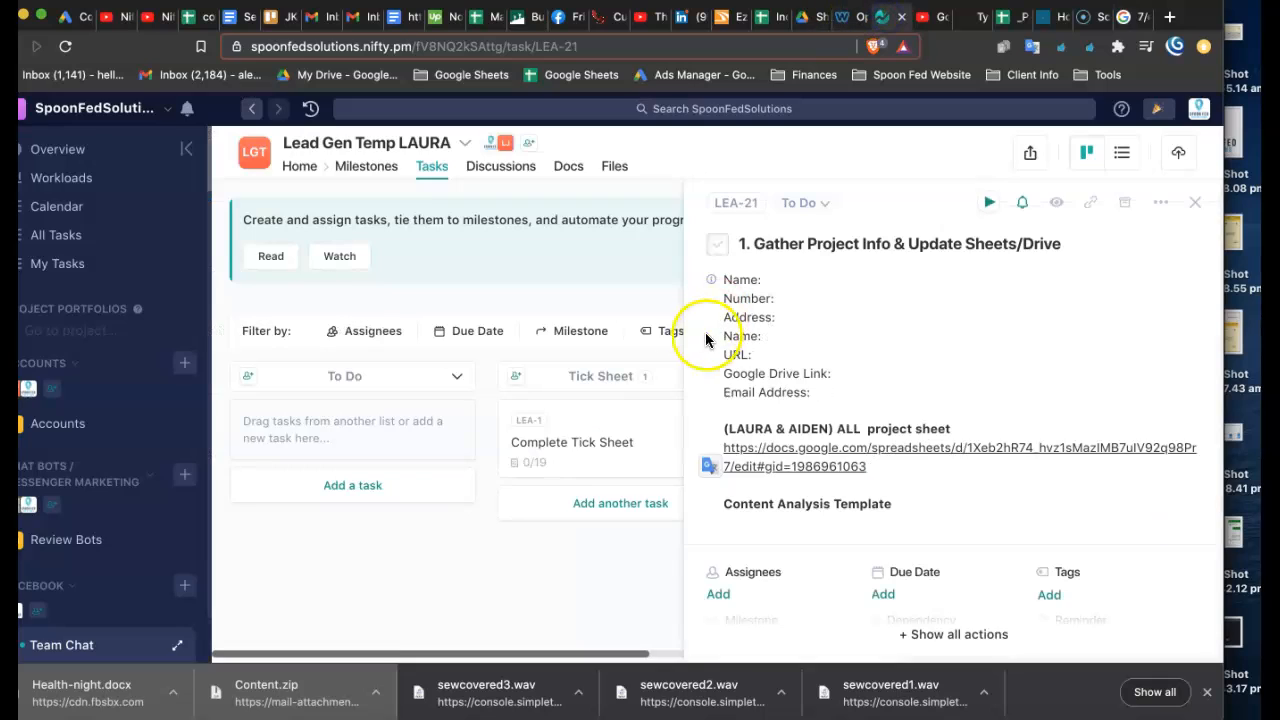
click(842, 463)
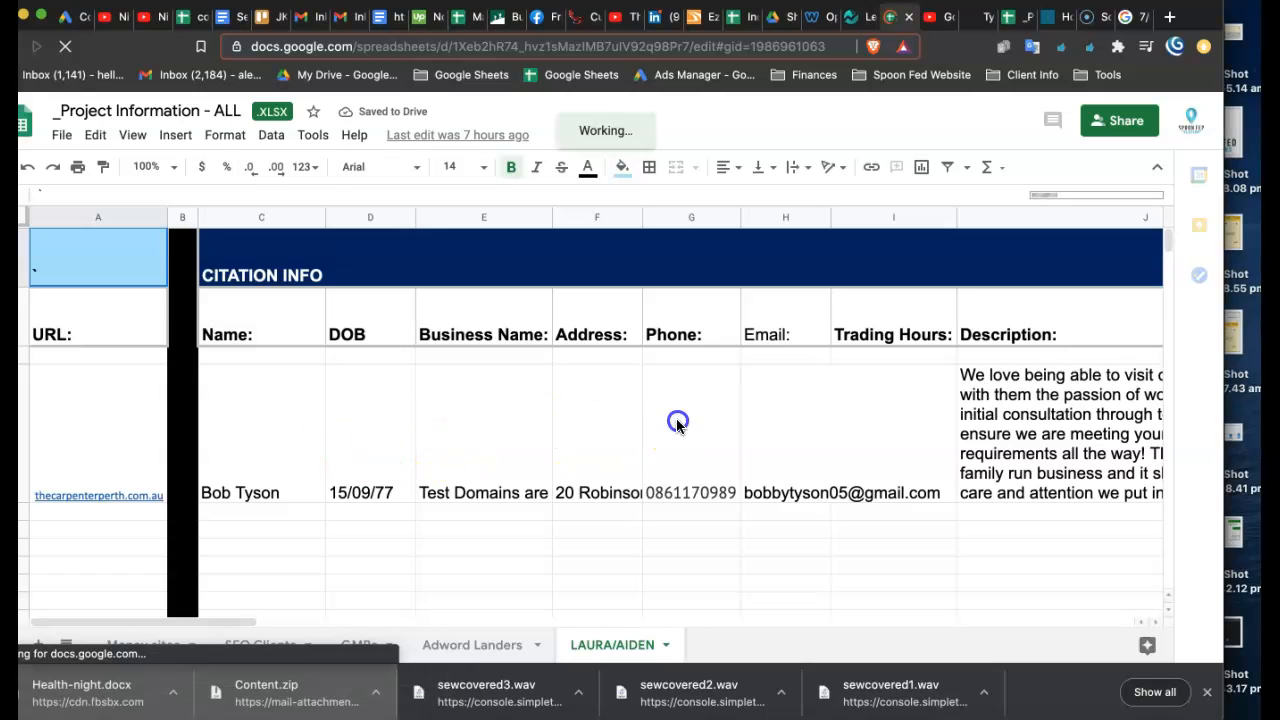
click(677, 424)
key(Right)
key(Right)
key(Right)
key(Right)
key(Right)
key(Right)
key(Right)
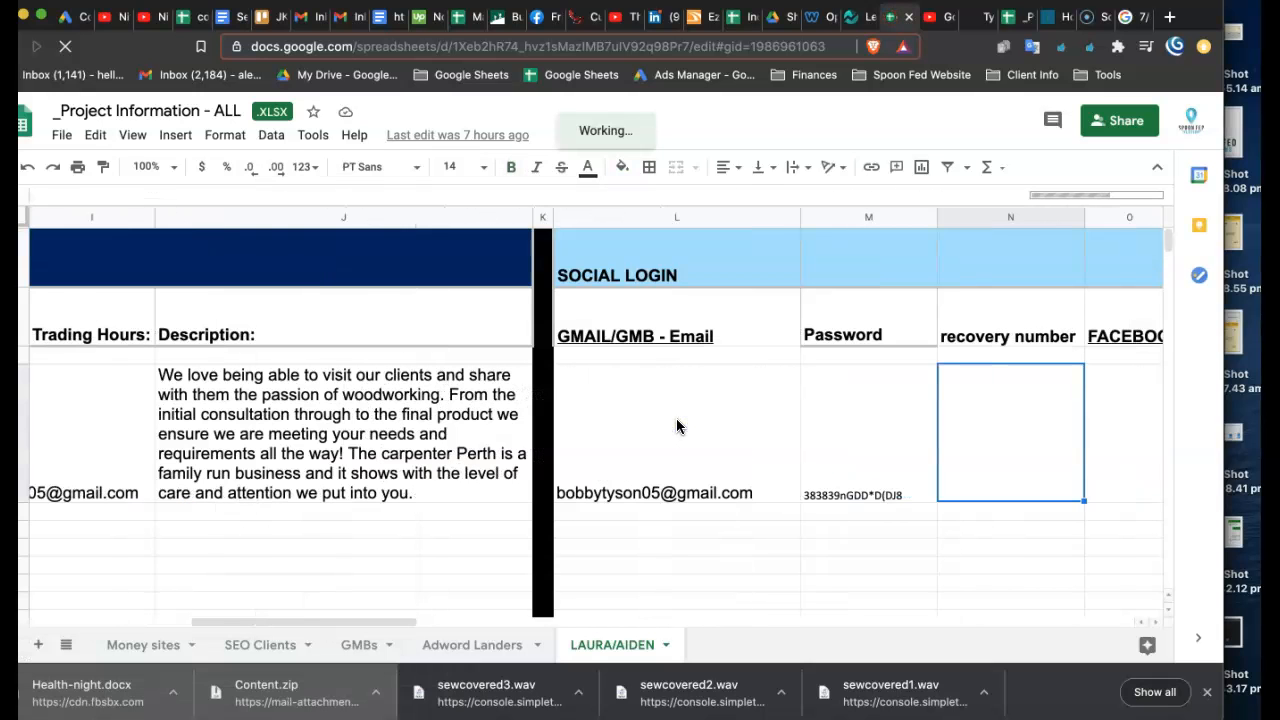
key(Left)
key(Left)
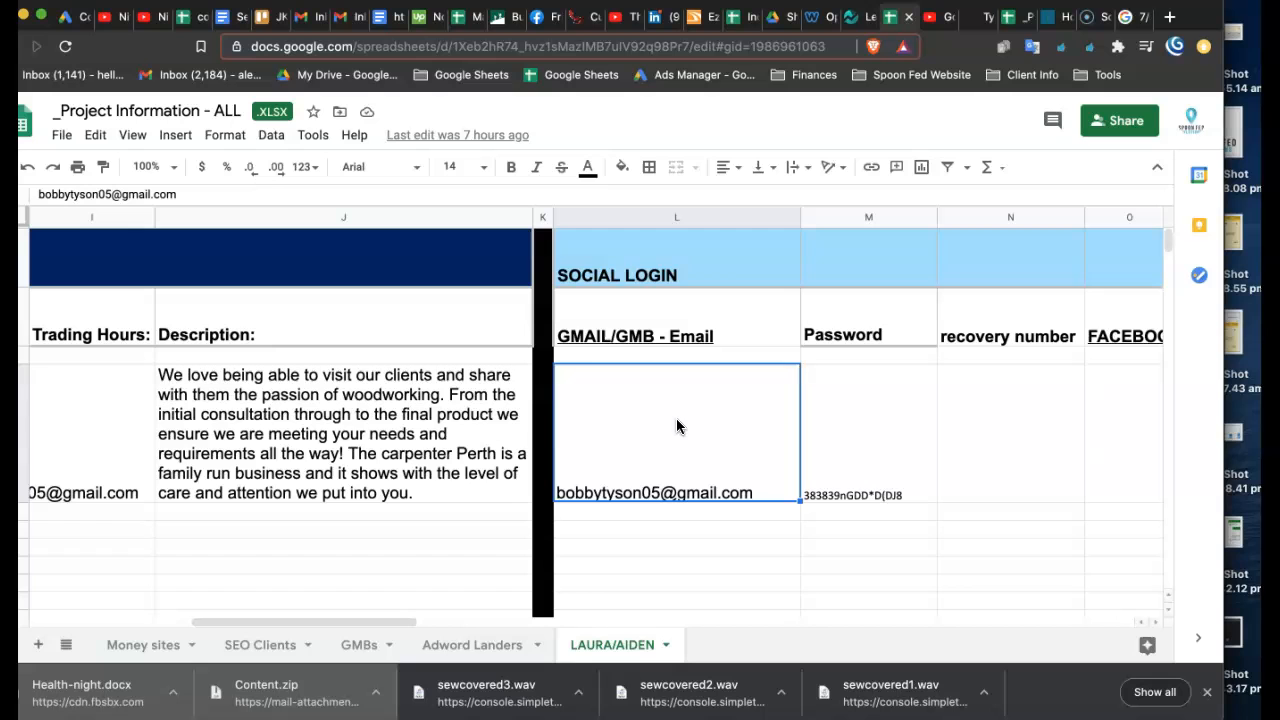
key(super+c)
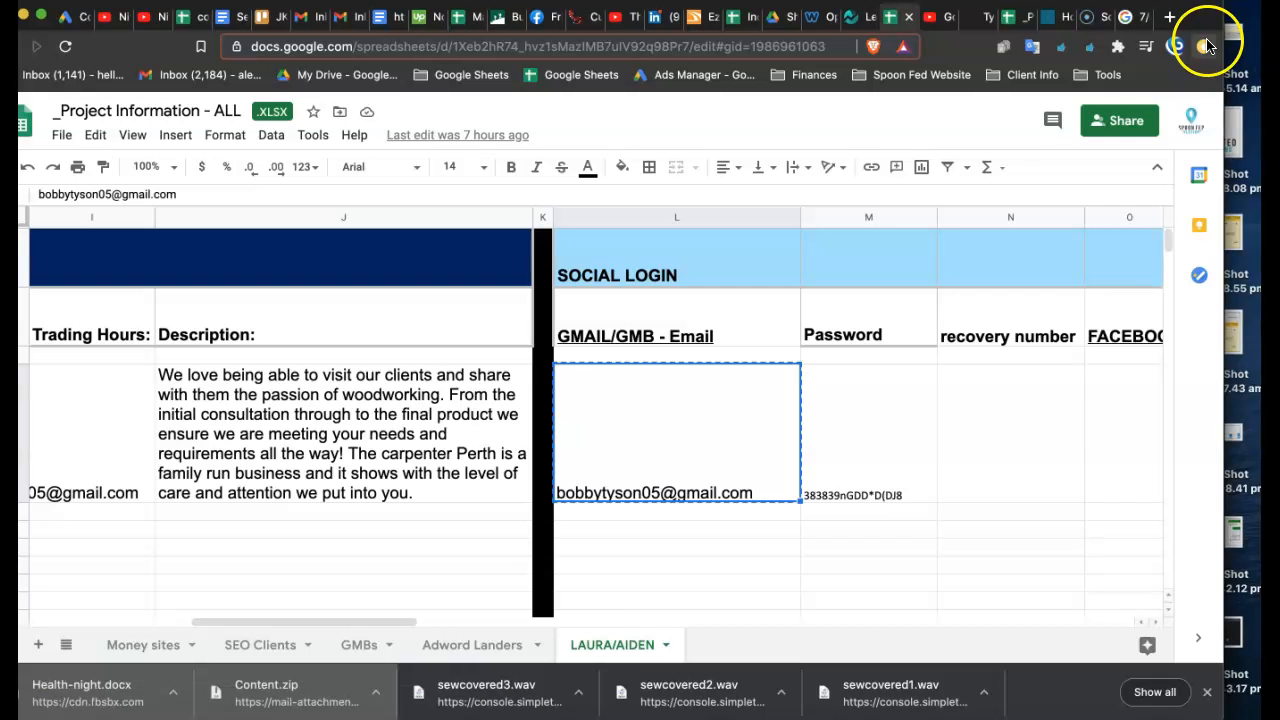
- Open a new private window, search for "google login", and open the Google Accounts sign-in page
click(1205, 46)
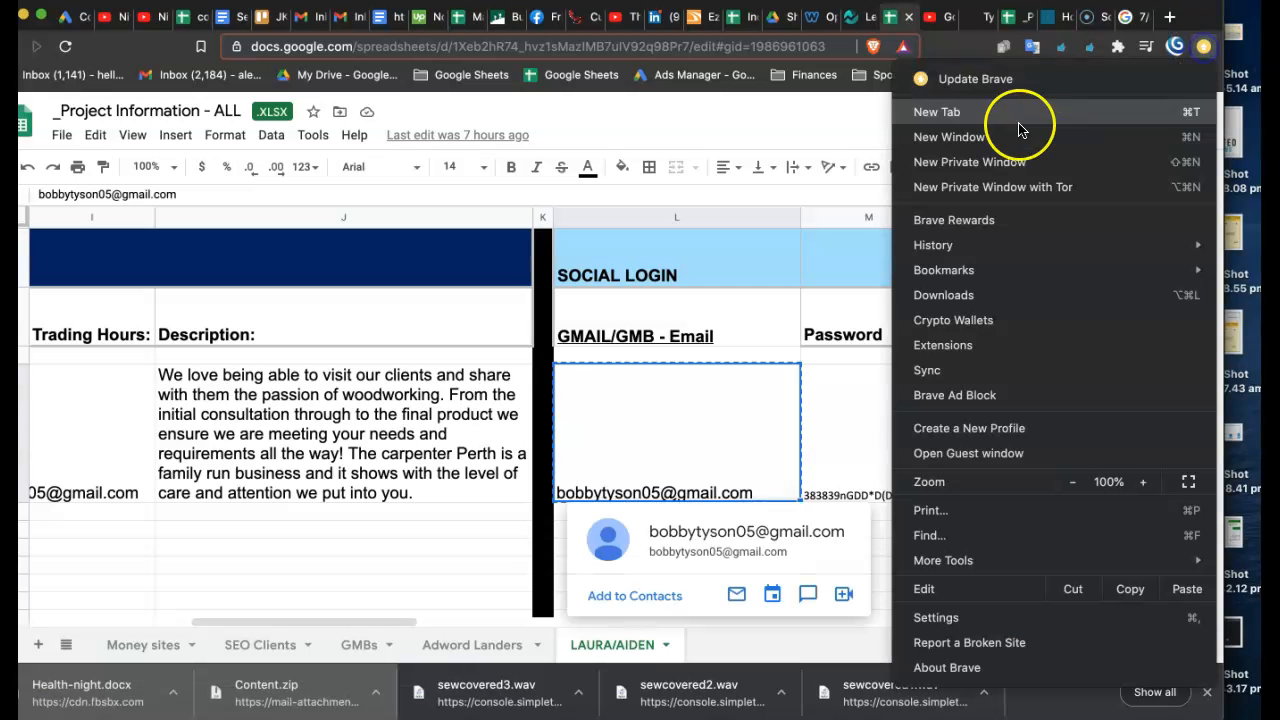
click(985, 170)
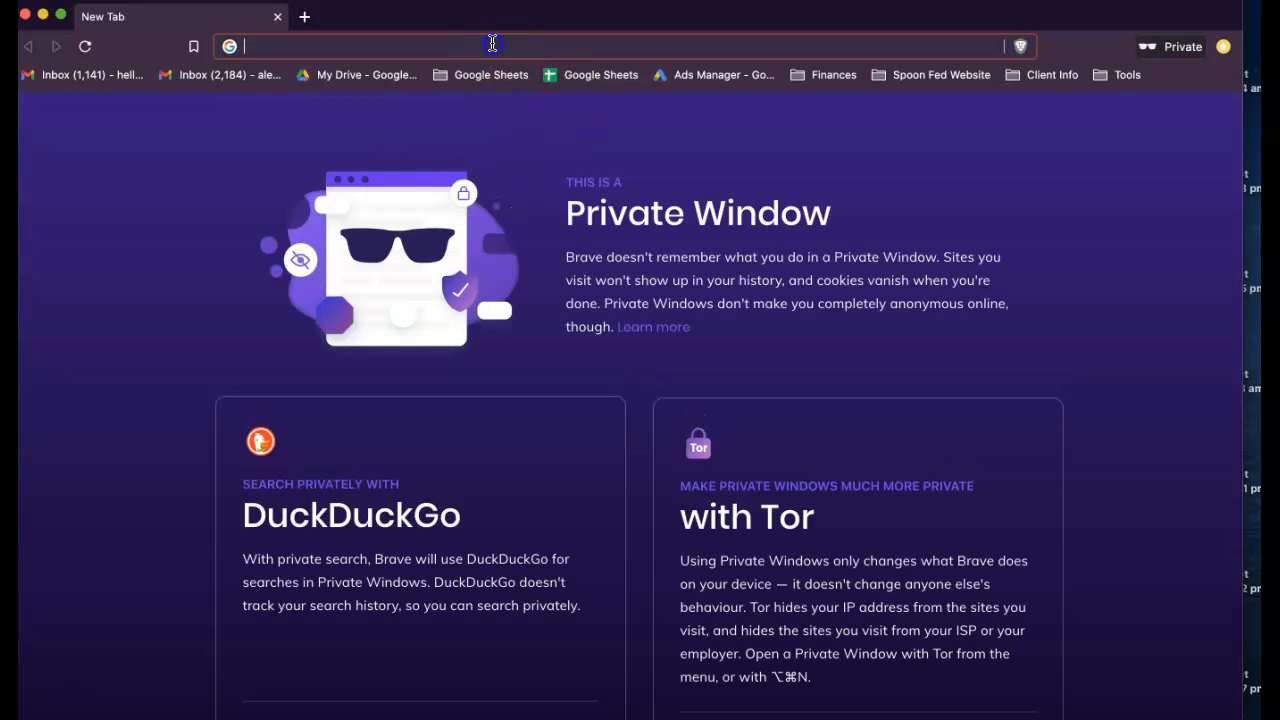
text(google)
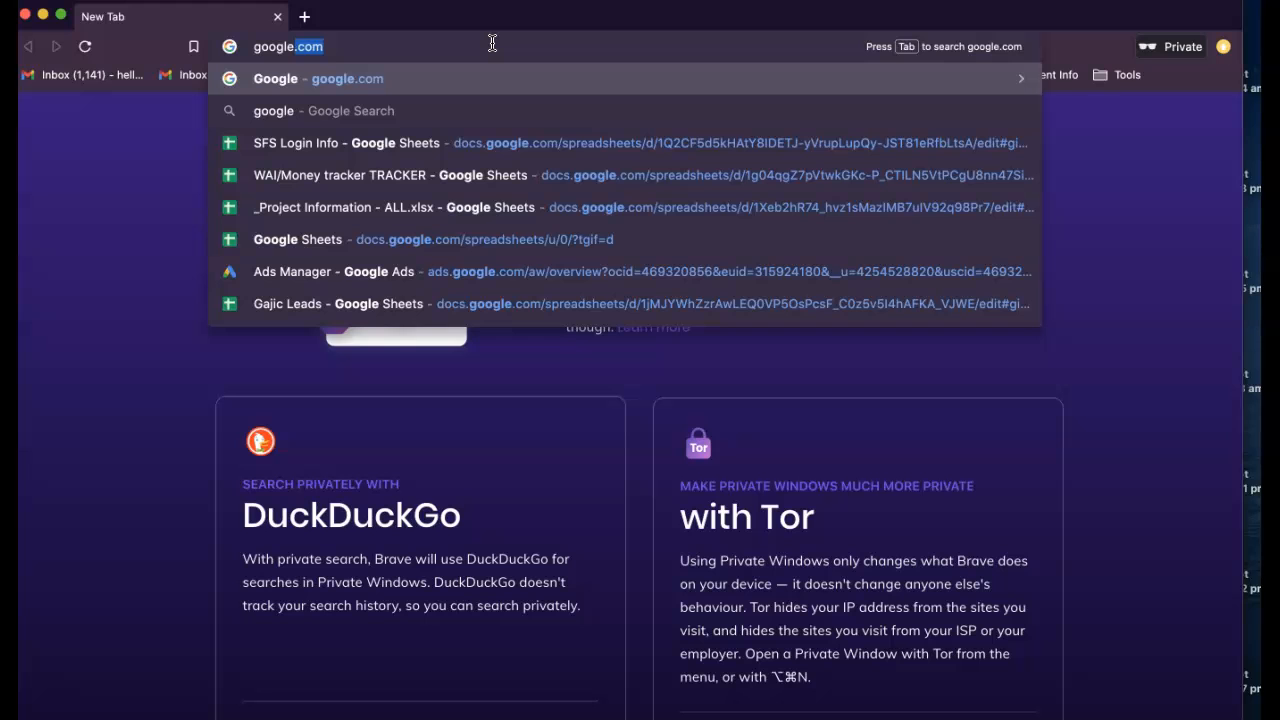
text( login)
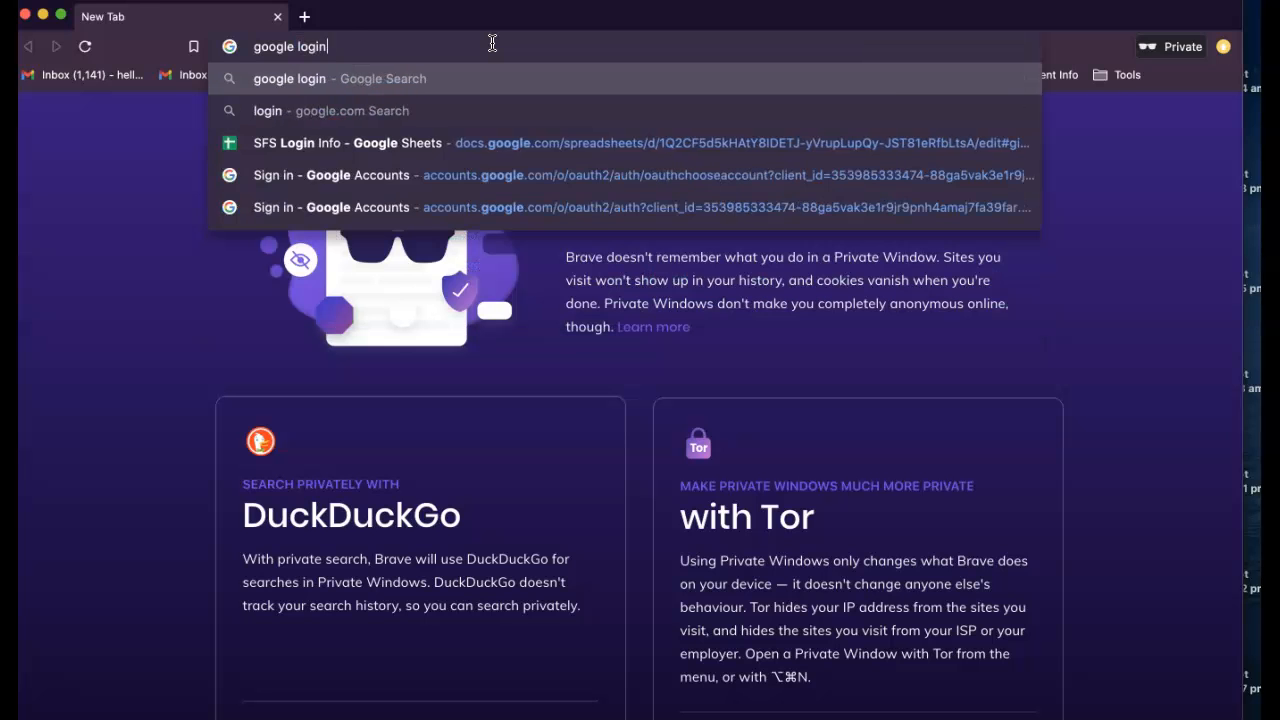
key(Return)
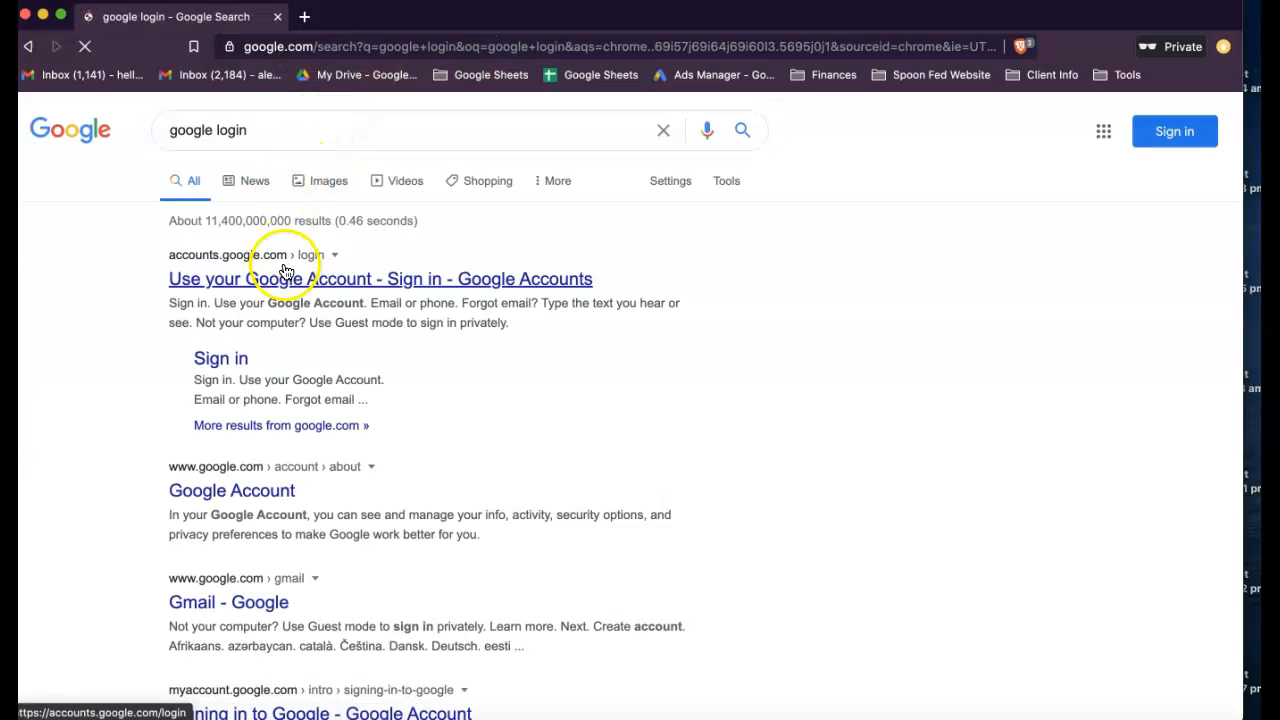
click(238, 356)
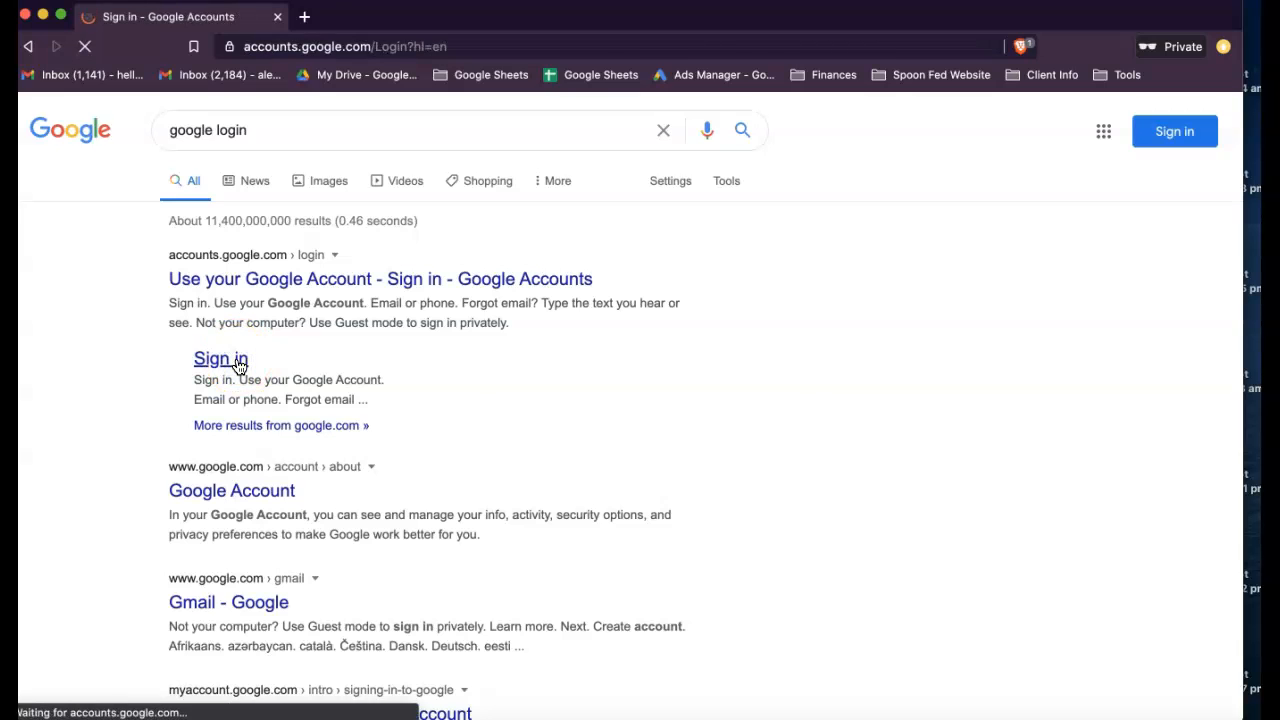
- Sign in to Google with the copied client e-mail and the account password copied from the project sheet
key(super+v)
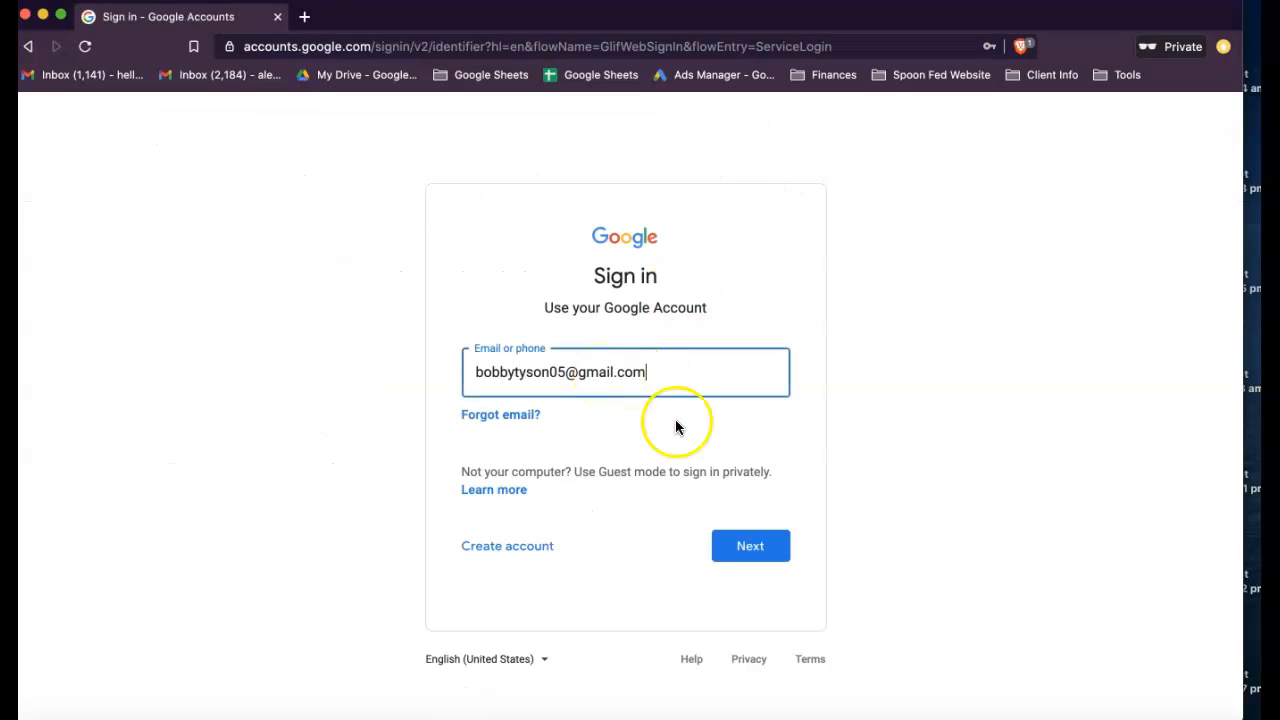
click(740, 545)
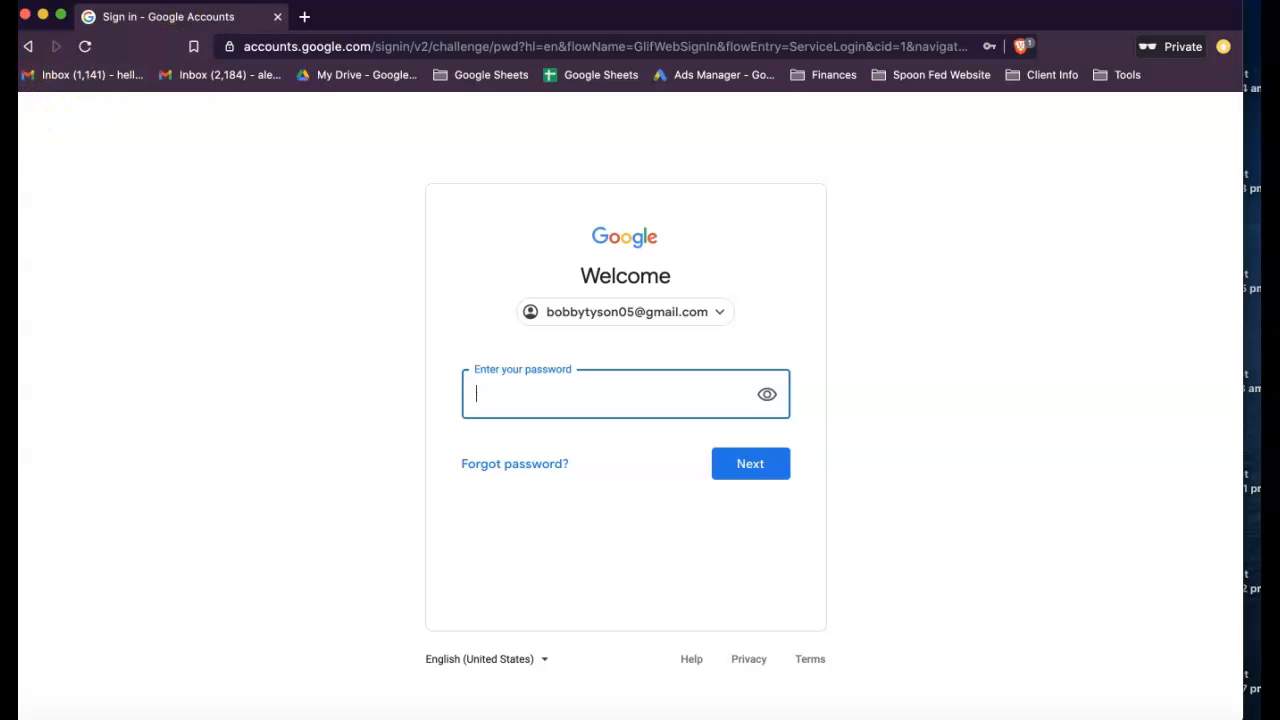
key(ctrl+Up)
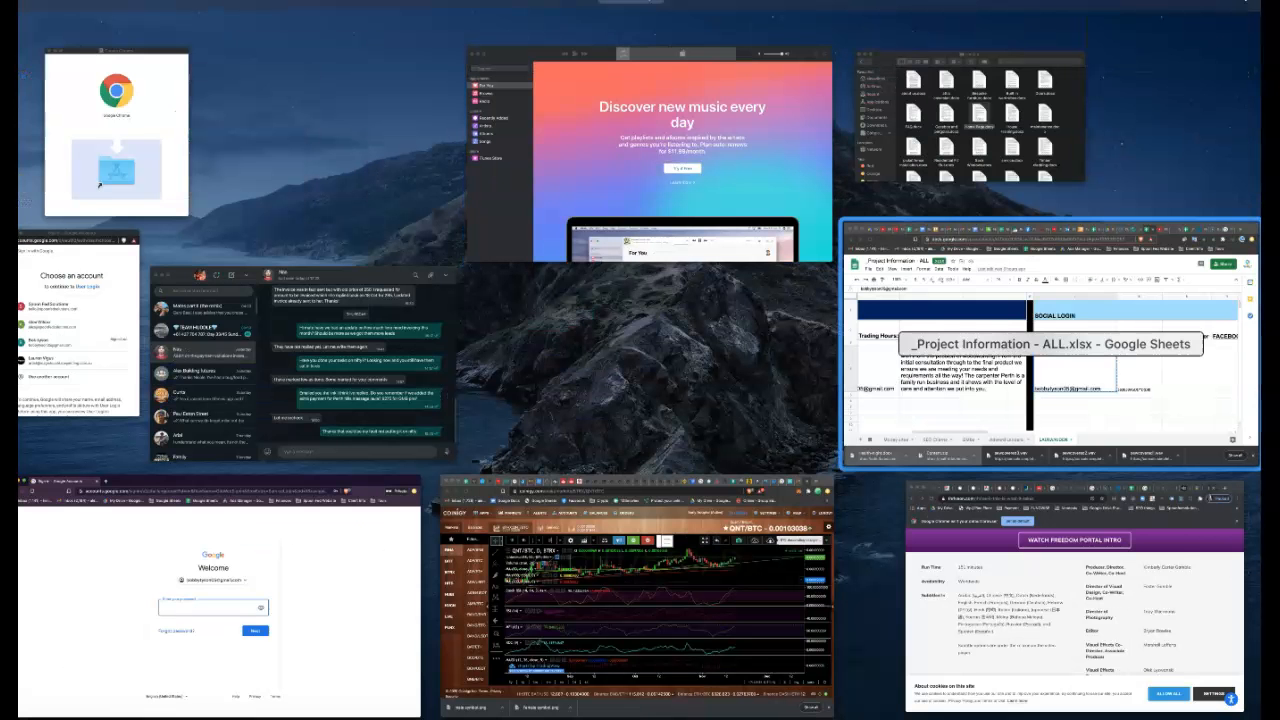
click(1000, 370)
click(830, 456)
key(super+c)
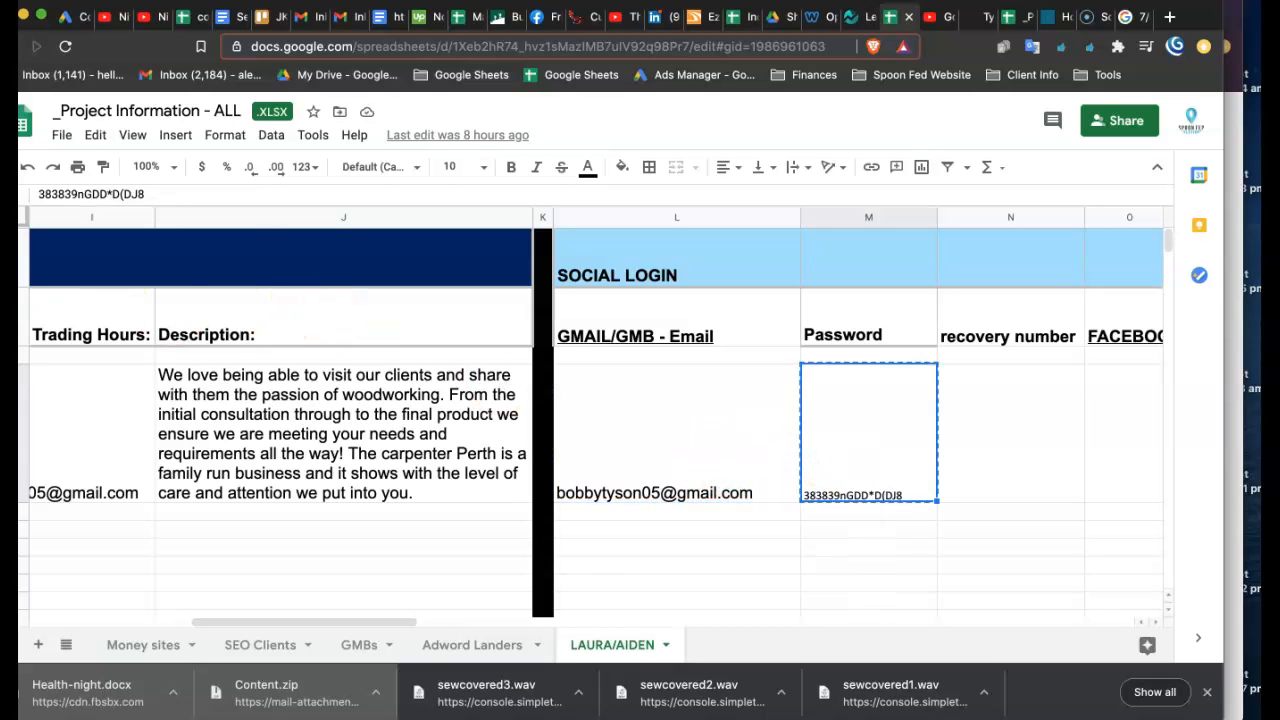
key(ctrl+Up)
click(231, 591)
click(626, 392)
click(751, 460)
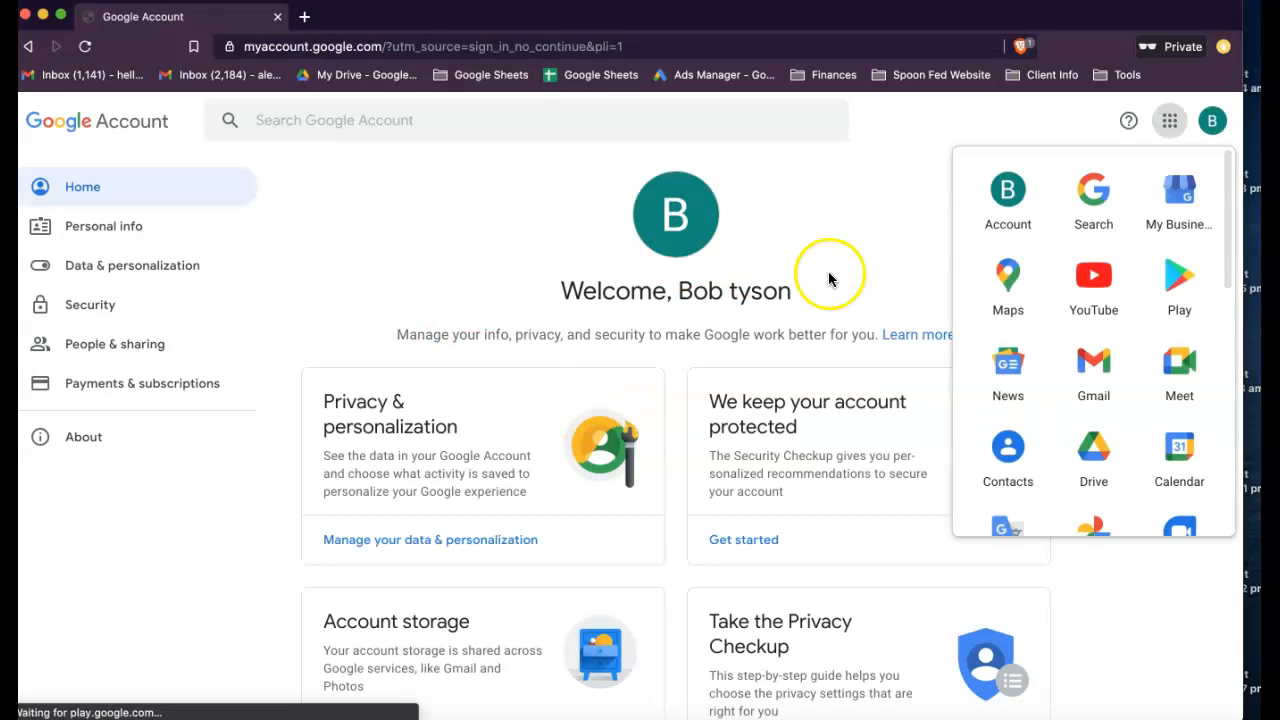
- Dismiss the Google apps list and go to analytics.google.com in the private window
click(829, 279)
click(501, 48)
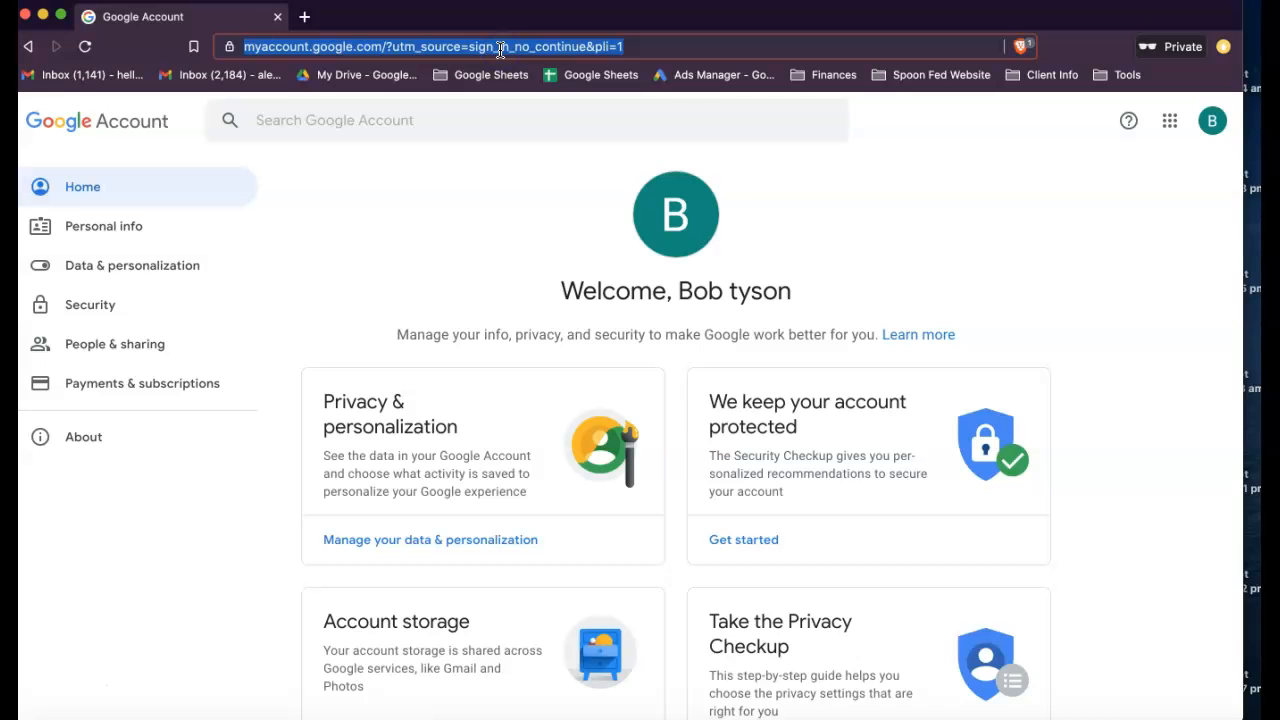
text(anal)
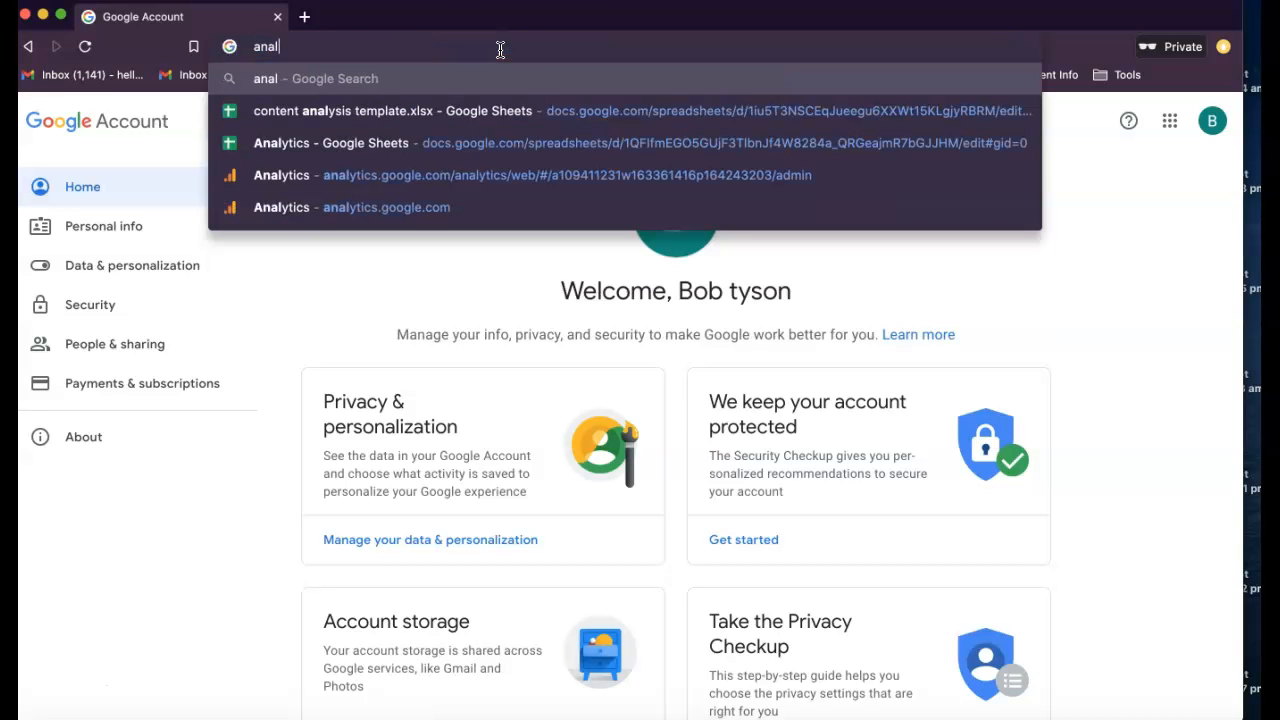
text(ytics.google)
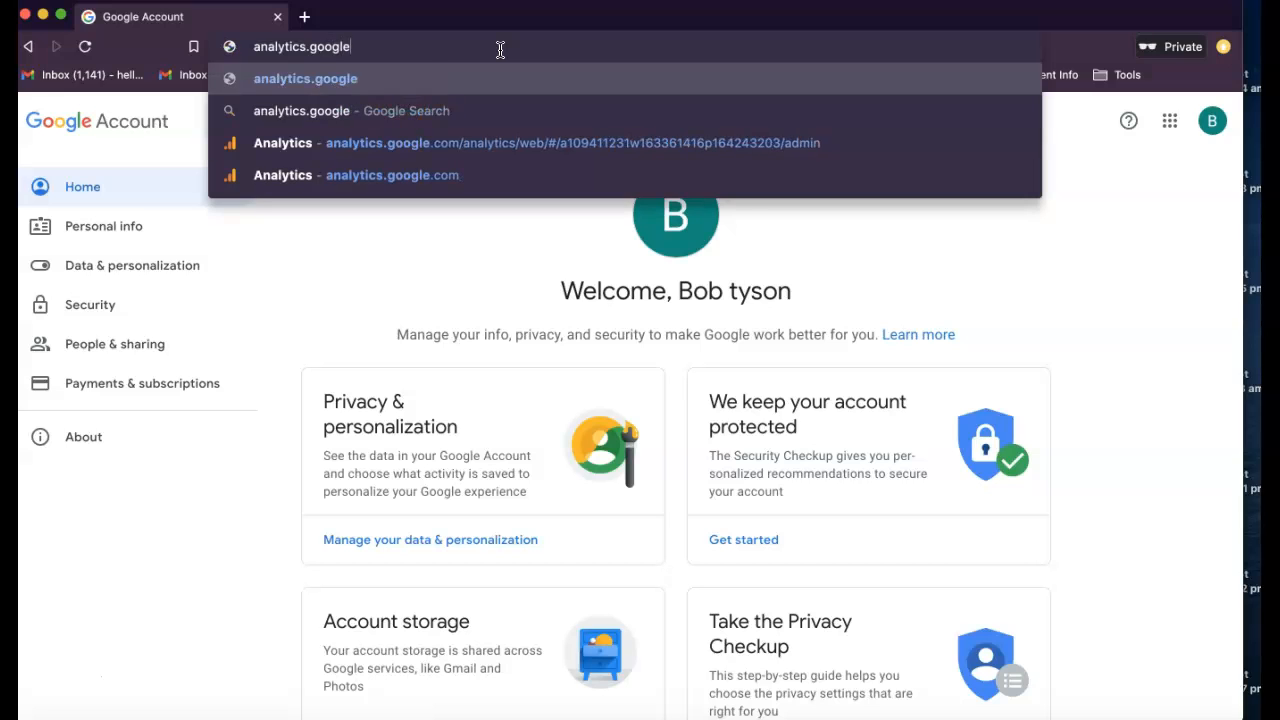
text(.com)
key(Return)
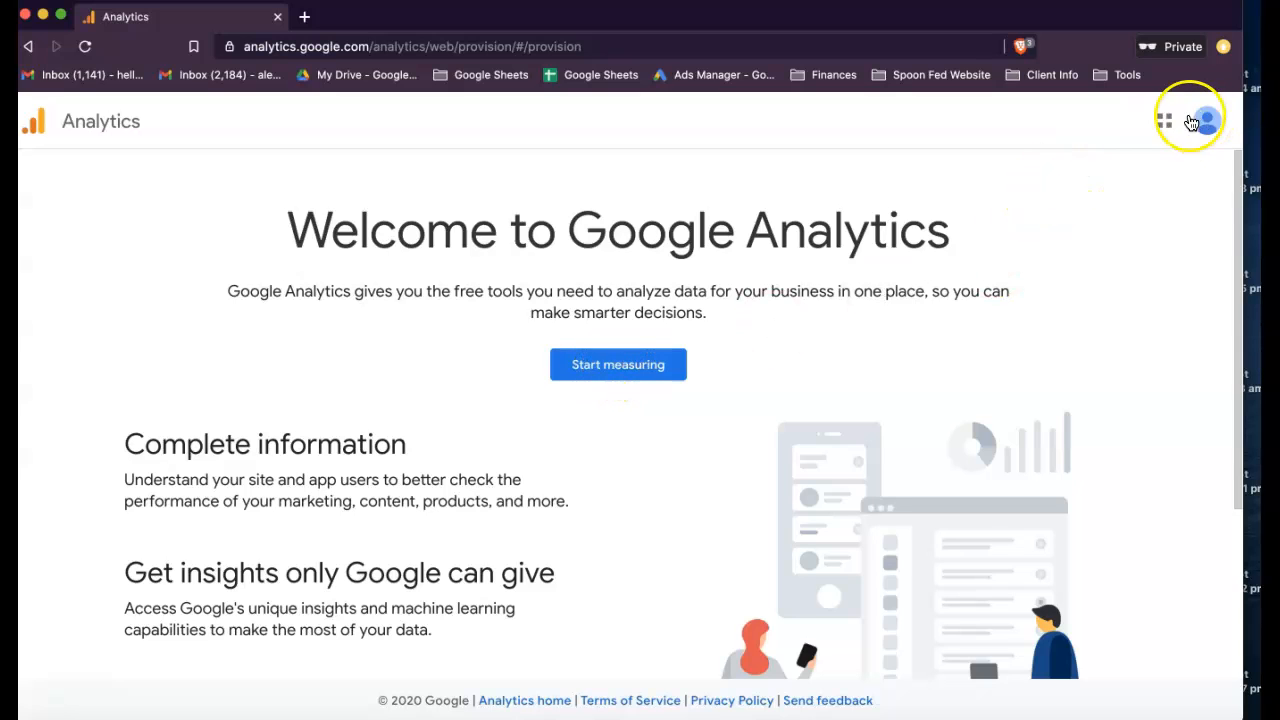
- Start measuring in Google Analytics and name the new account "The Carpenter Perth"
click(622, 366)
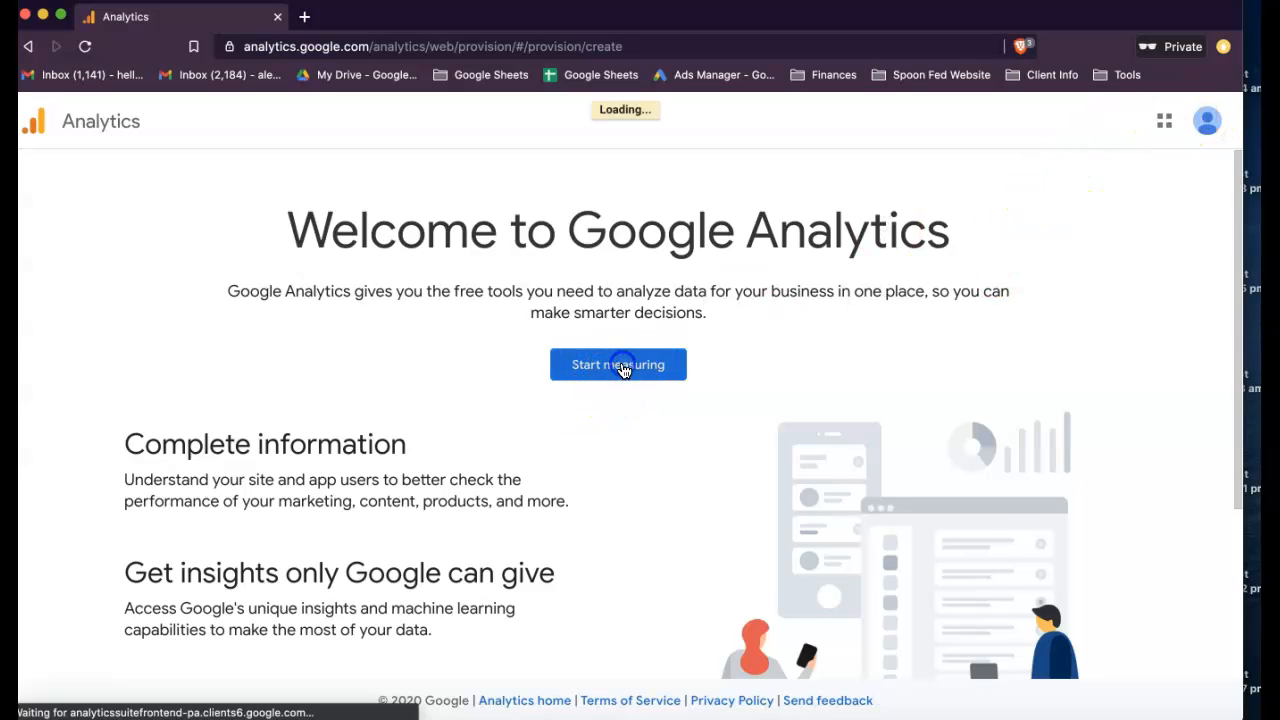
click(147, 352)
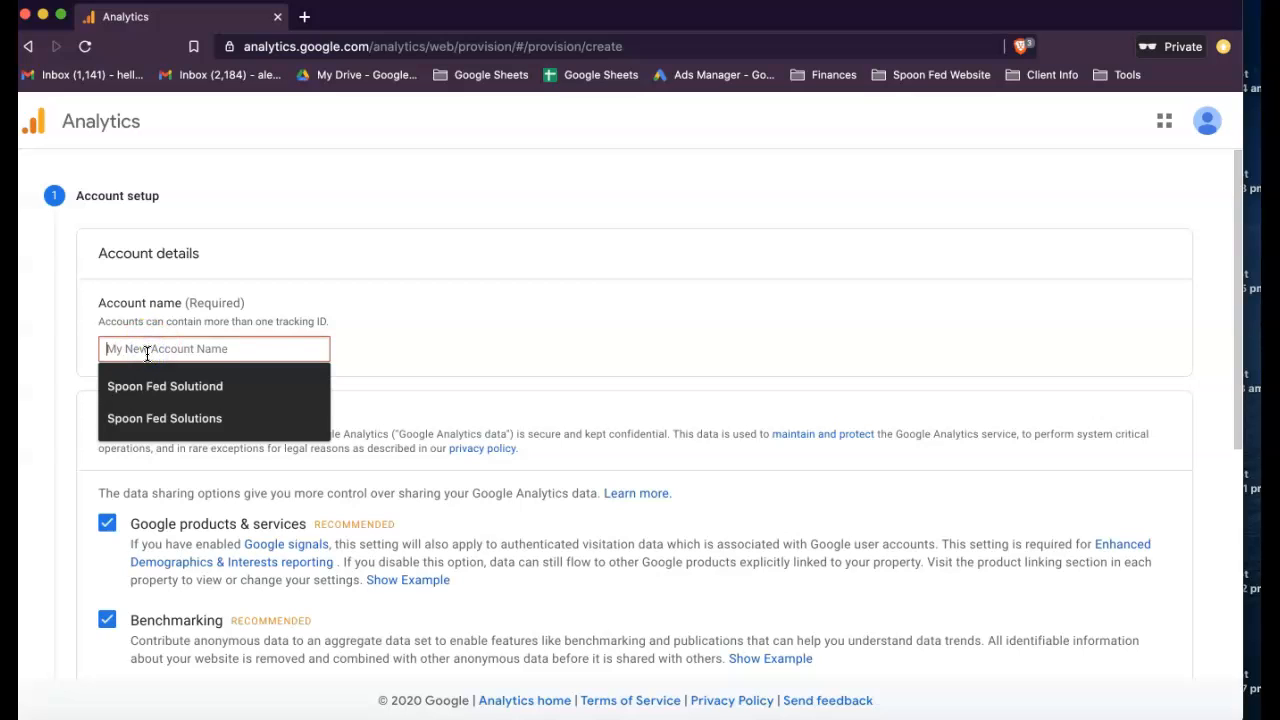
click(160, 345)
text(The Carpenter Perth)
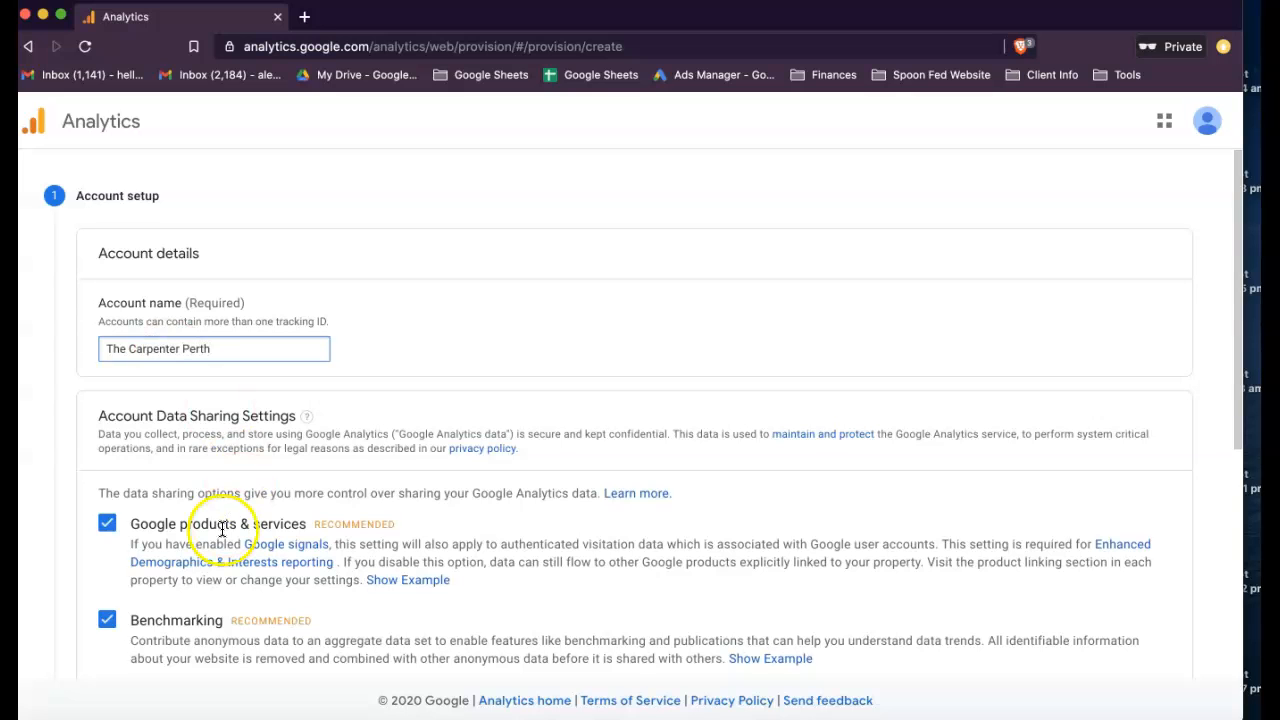
- Review the account data sharing settings, keep all four recommended options enabled, and continue to property setup
scroll(220, 525, down, 3)
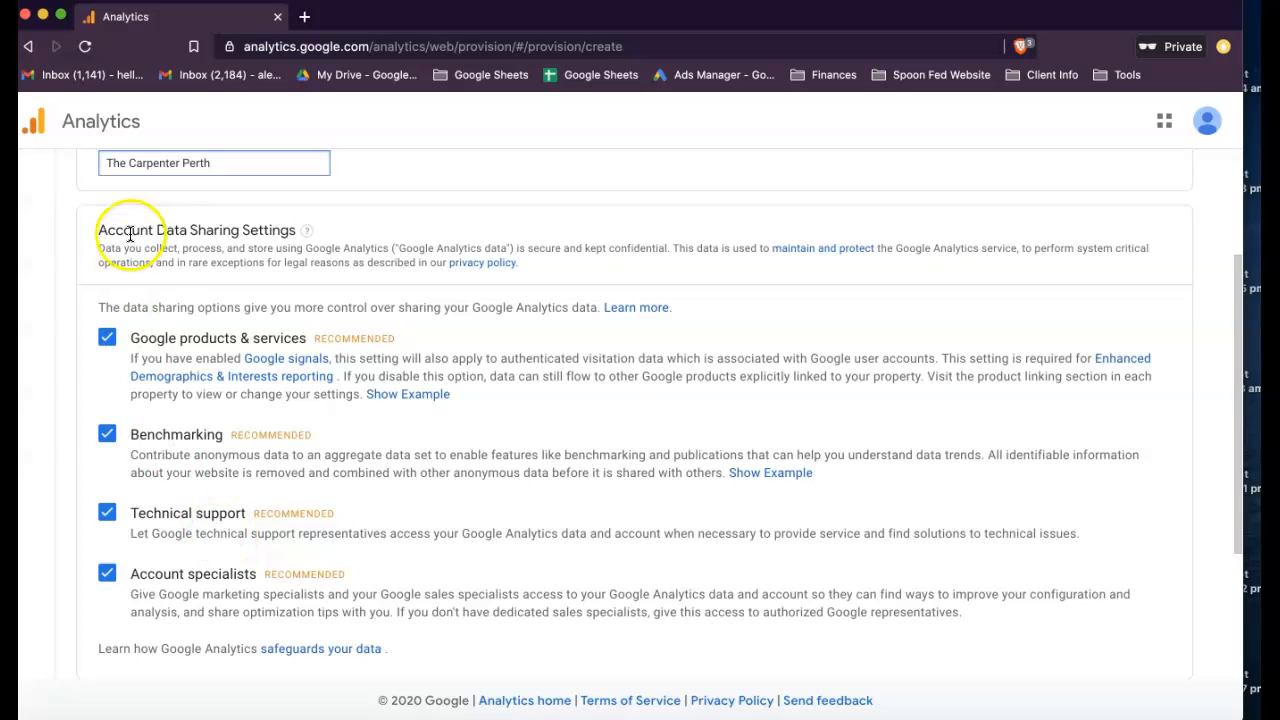
scroll(170, 430, down, 1)
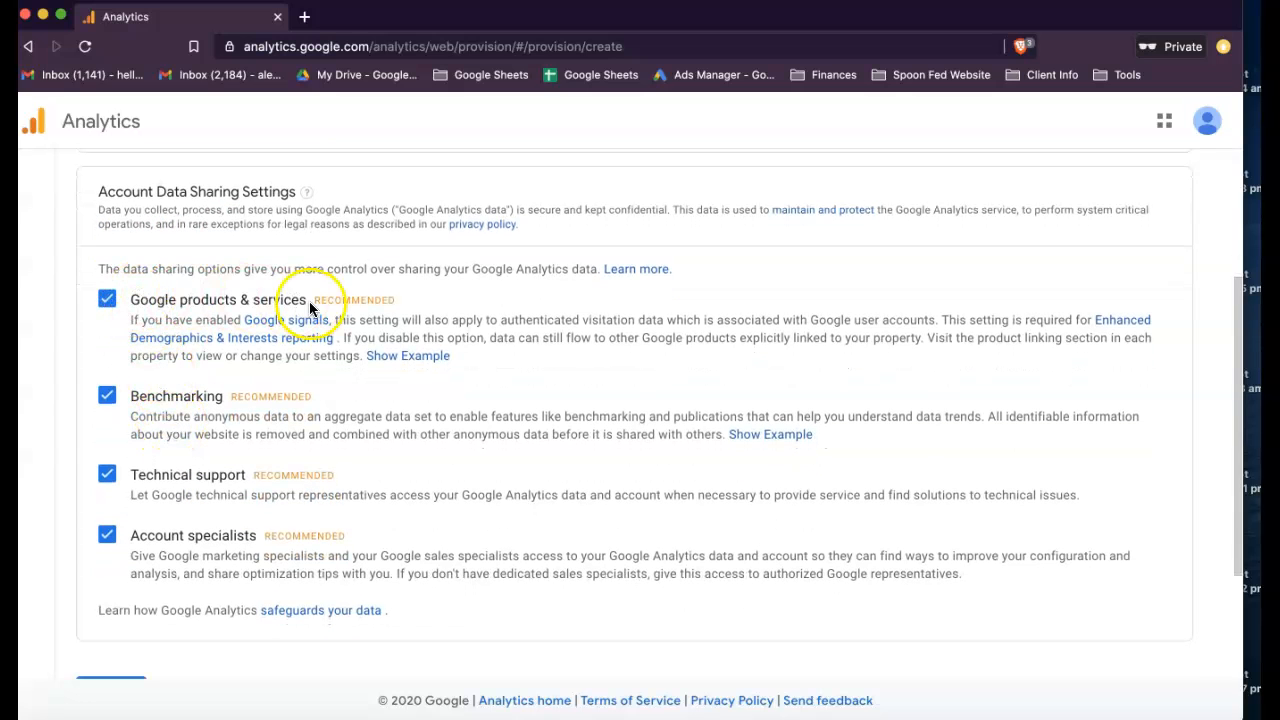
scroll(237, 355, down, 2)
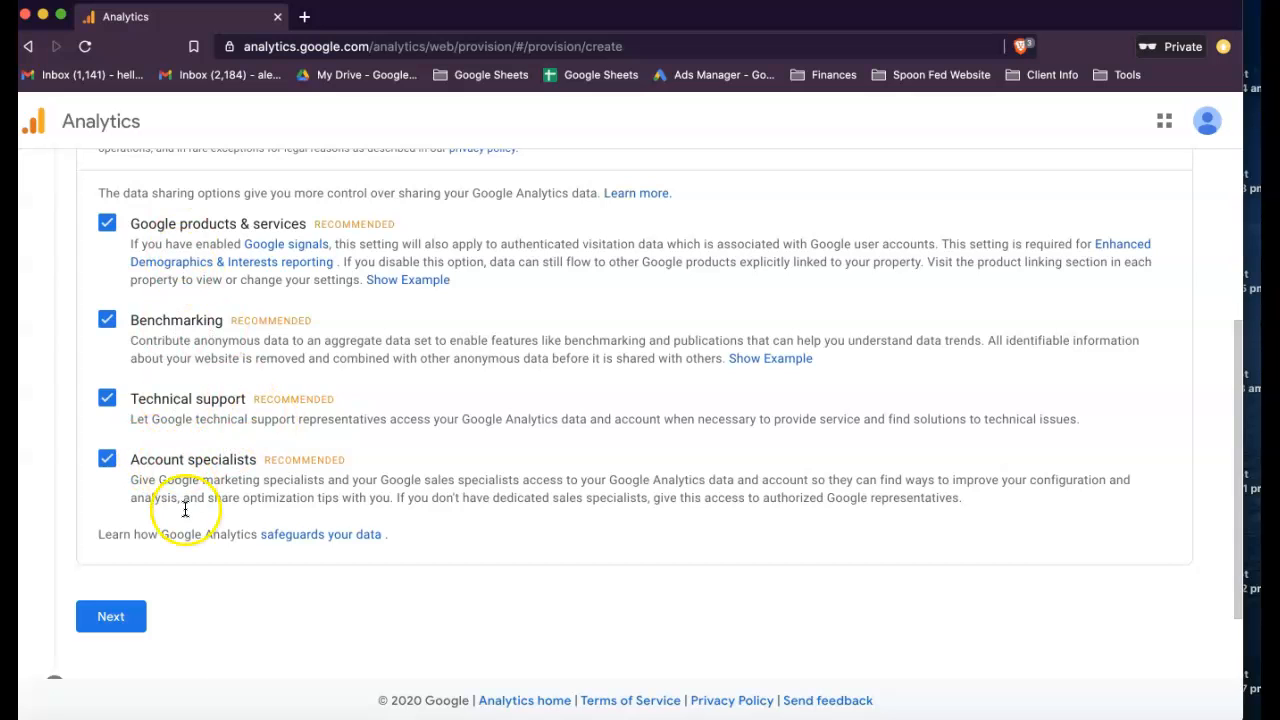
scroll(185, 510, down, 2)
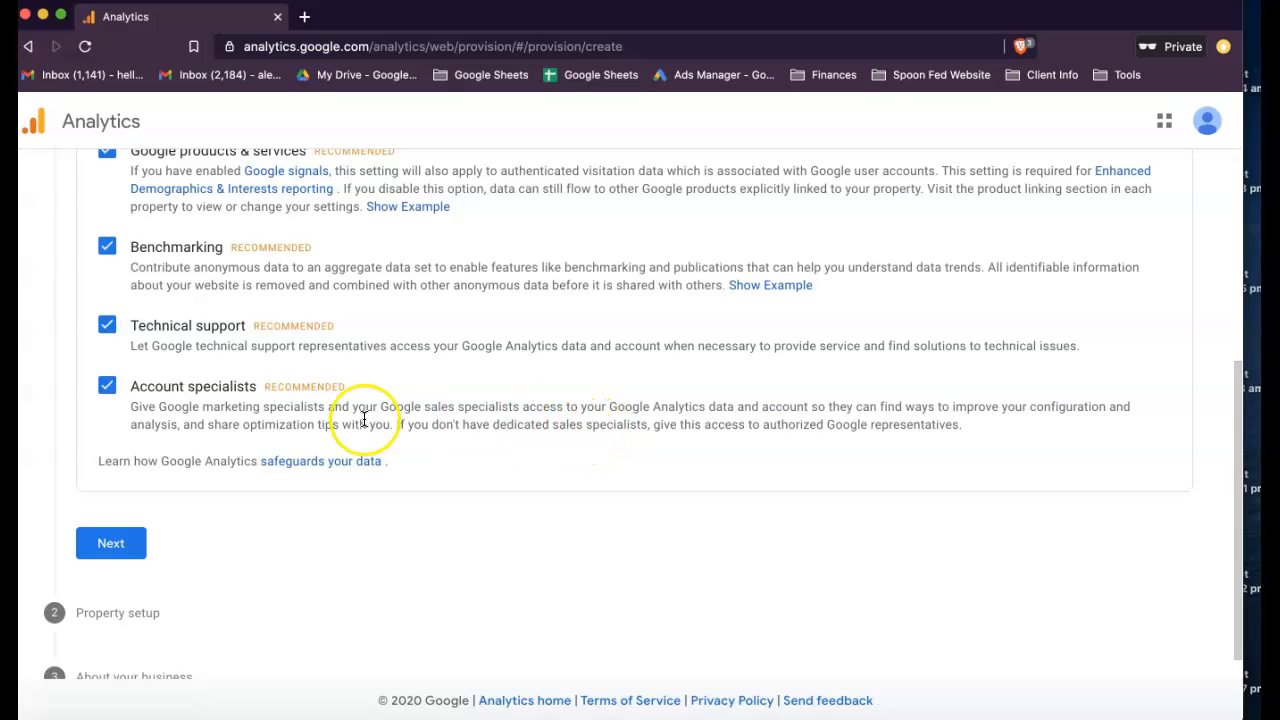
scroll(110, 520, down, 1)
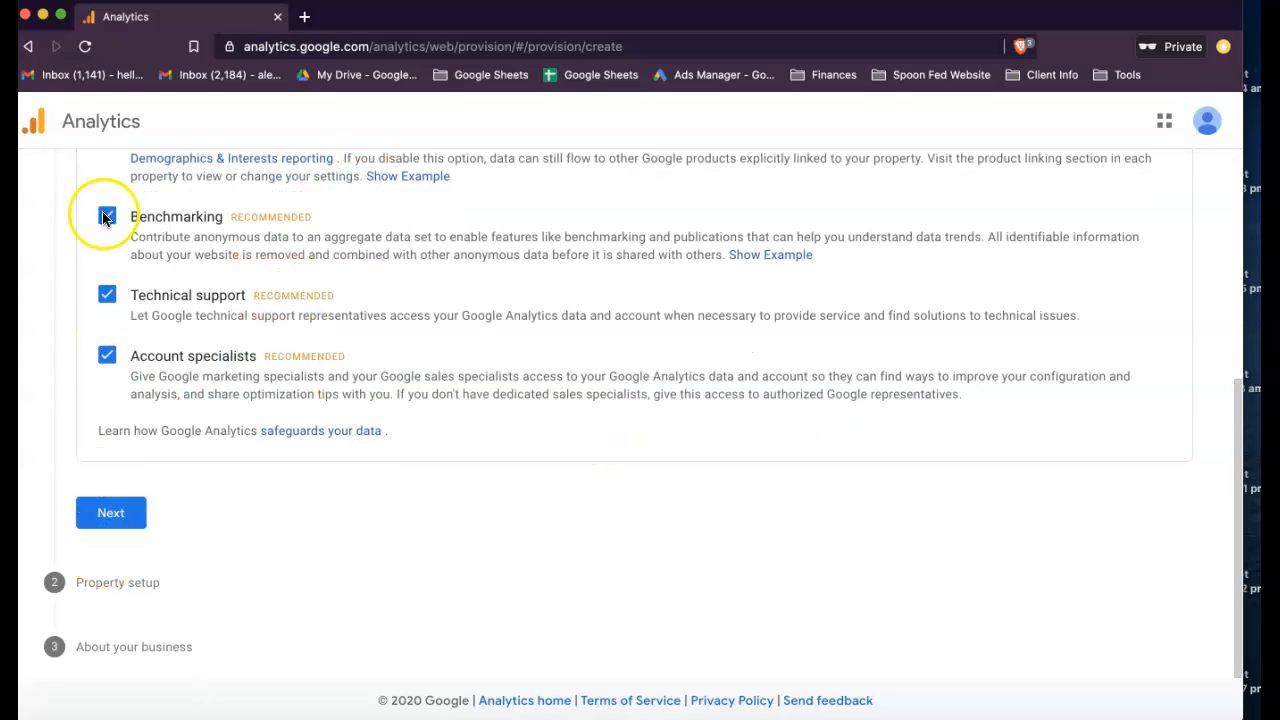
click(104, 516)
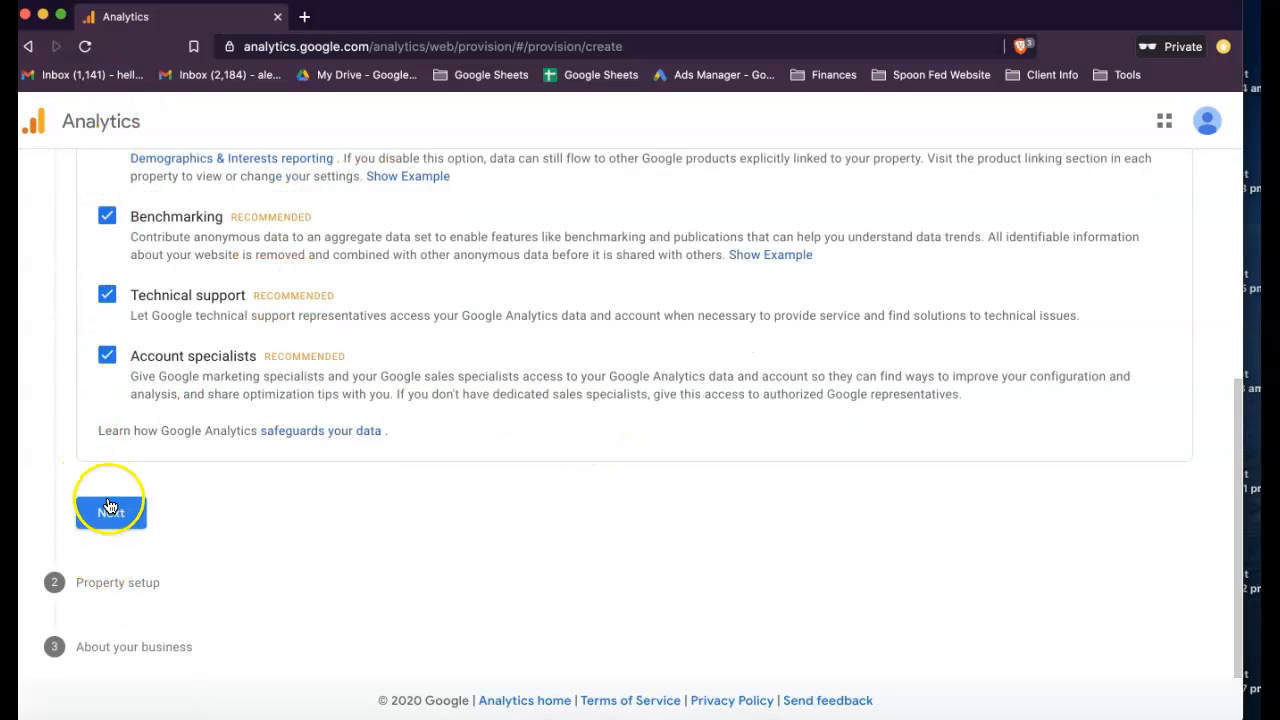
- Name the Google Analytics 4 property "The Carpenter Perth Lead Gen"
click(110, 414)
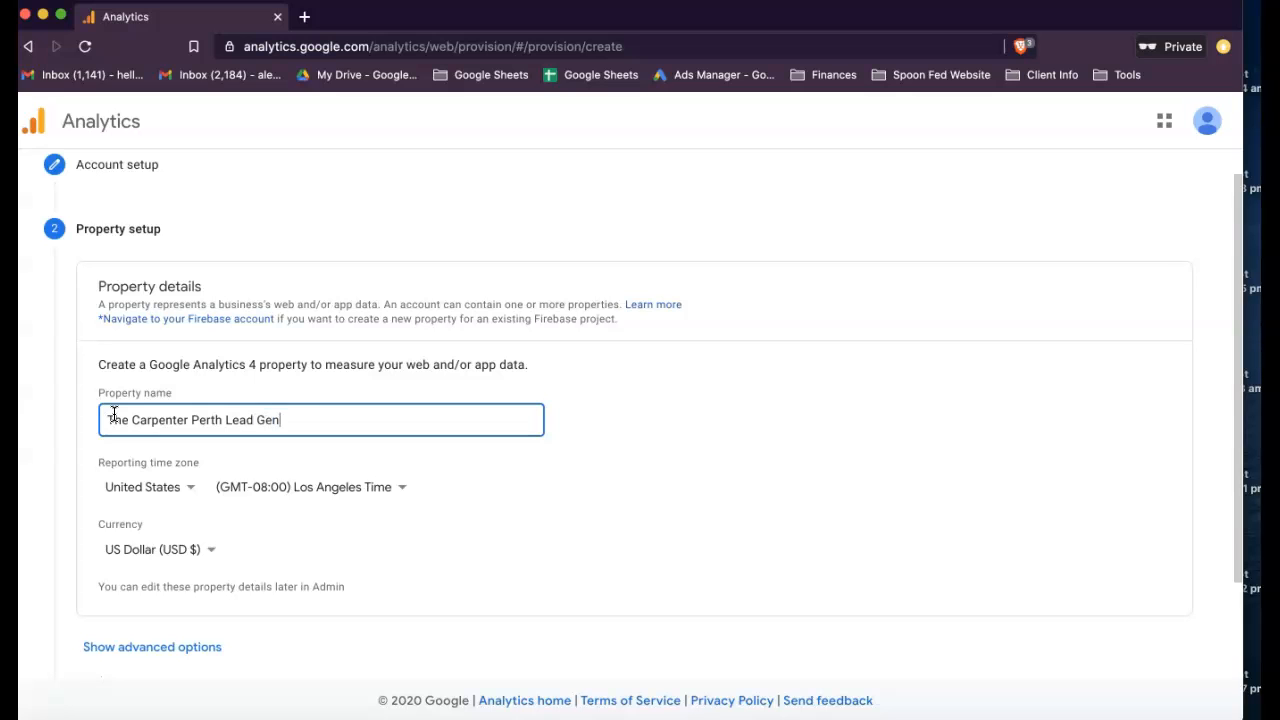
scroll(214, 495, down, 1)
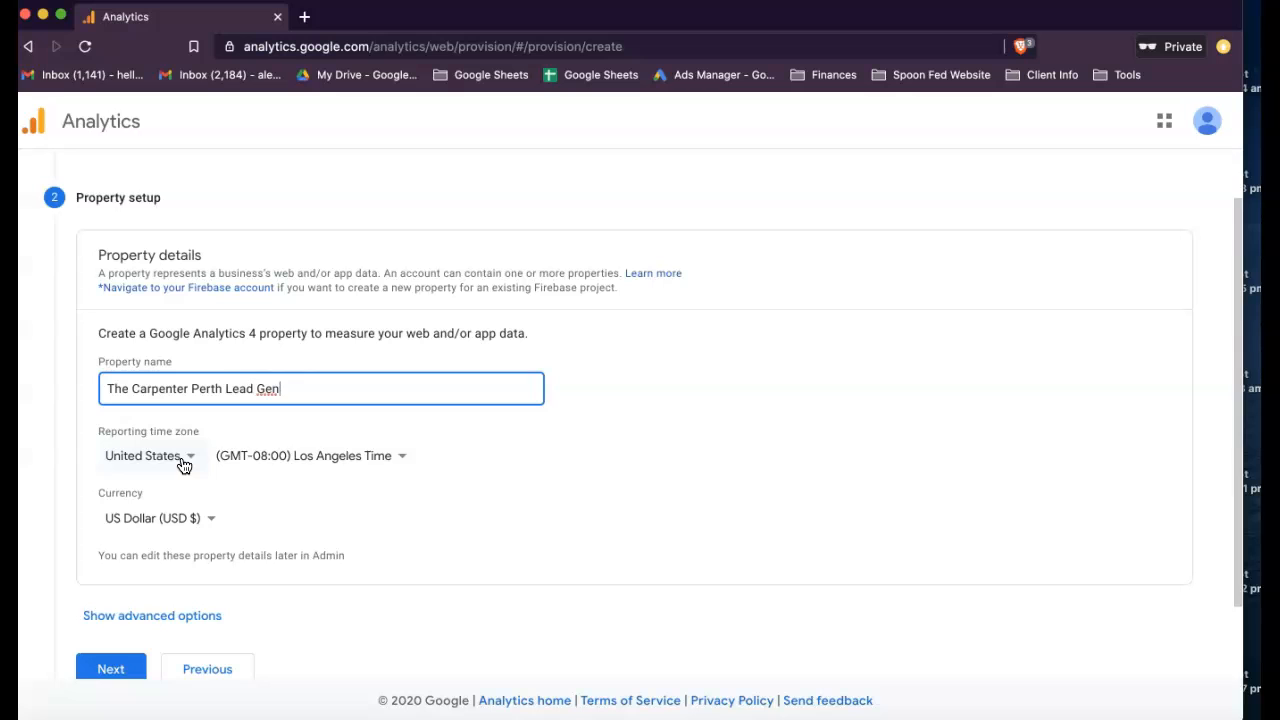
scroll(197, 395, up, 1)
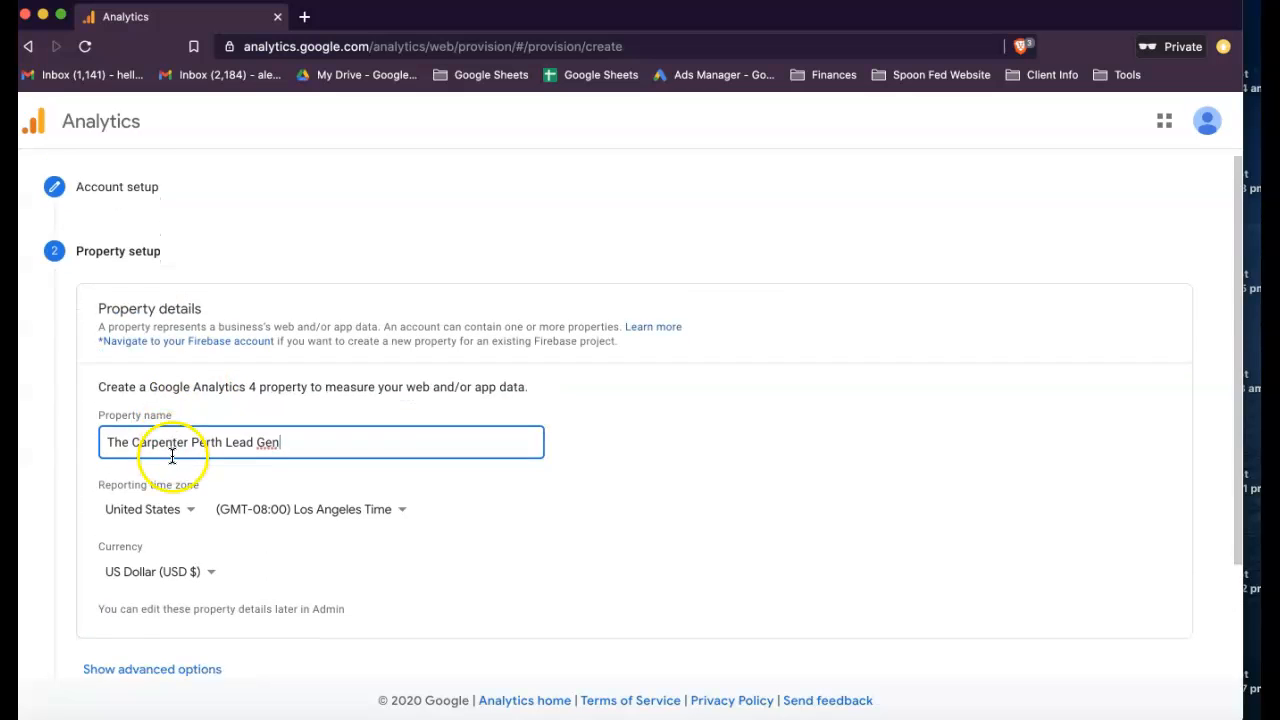
- Set the property's reporting time zone to Australia, (GMT+08:00) Perth Time
scroll(172, 455, down, 1)
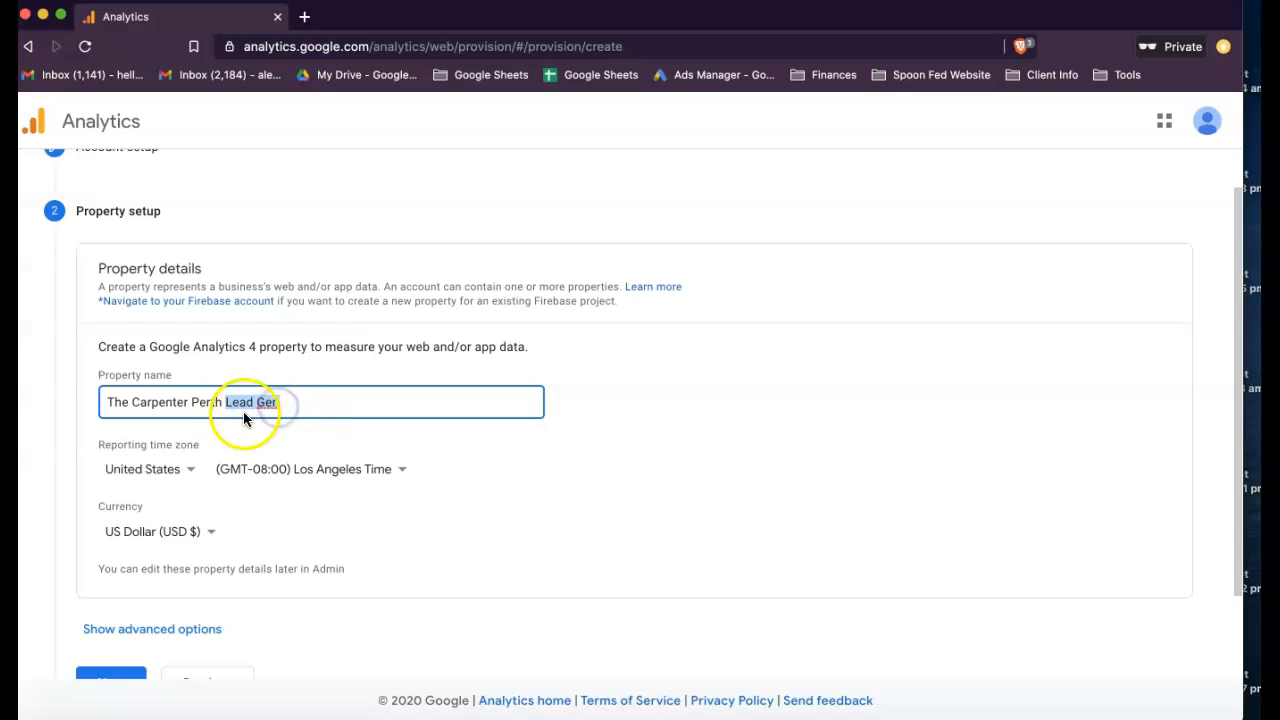
click(185, 475)
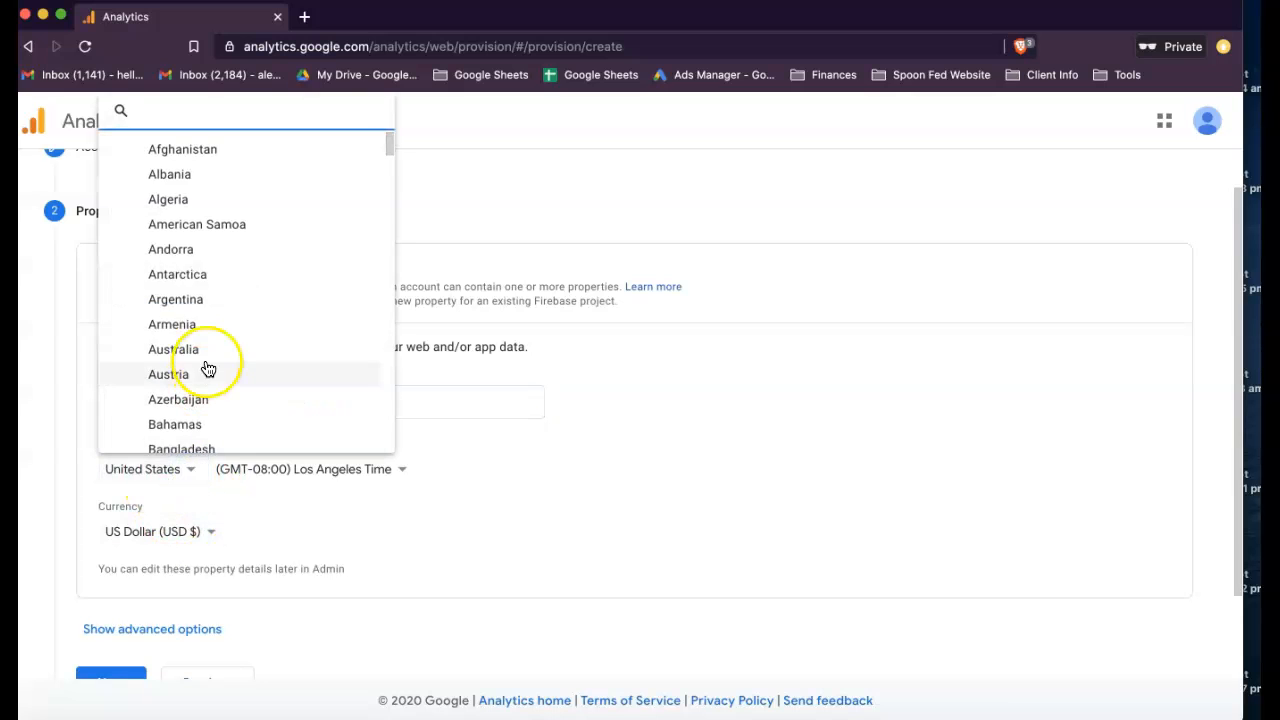
scroll(206, 366, down, 1)
click(186, 264)
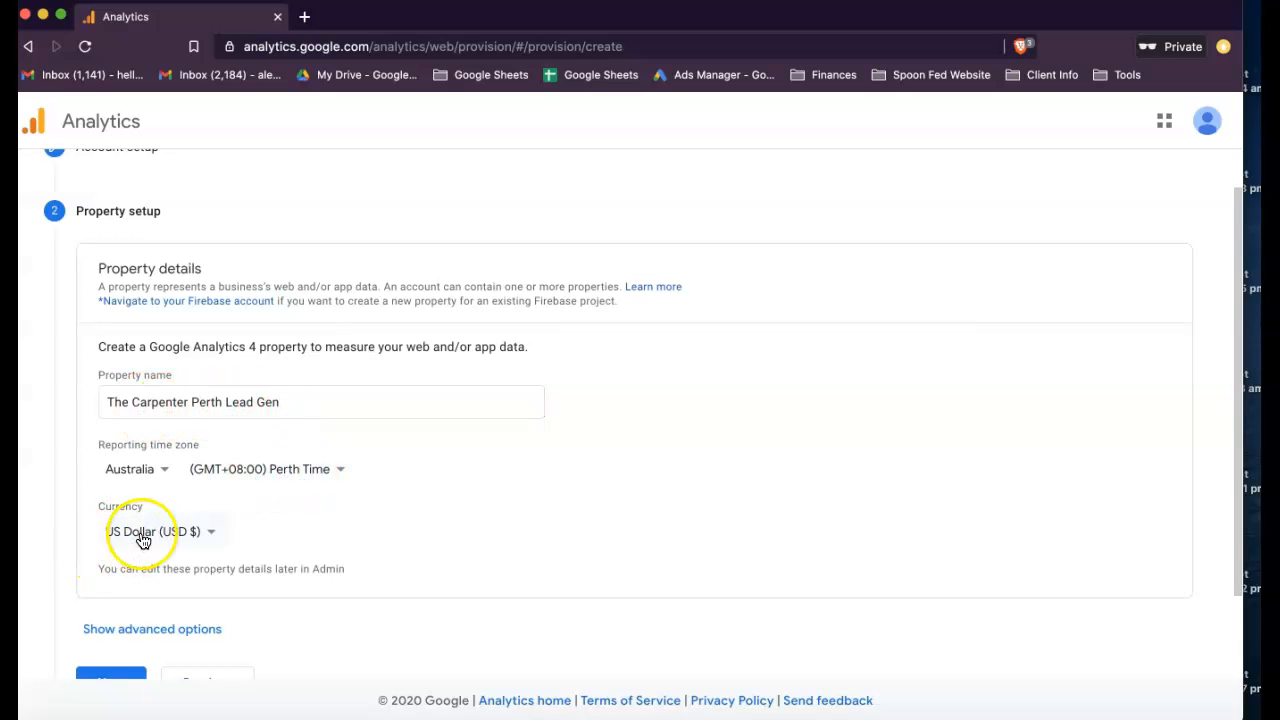
- Set the property's currency to Australian Dollar (AUD A$) and continue to the business information
click(211, 533)
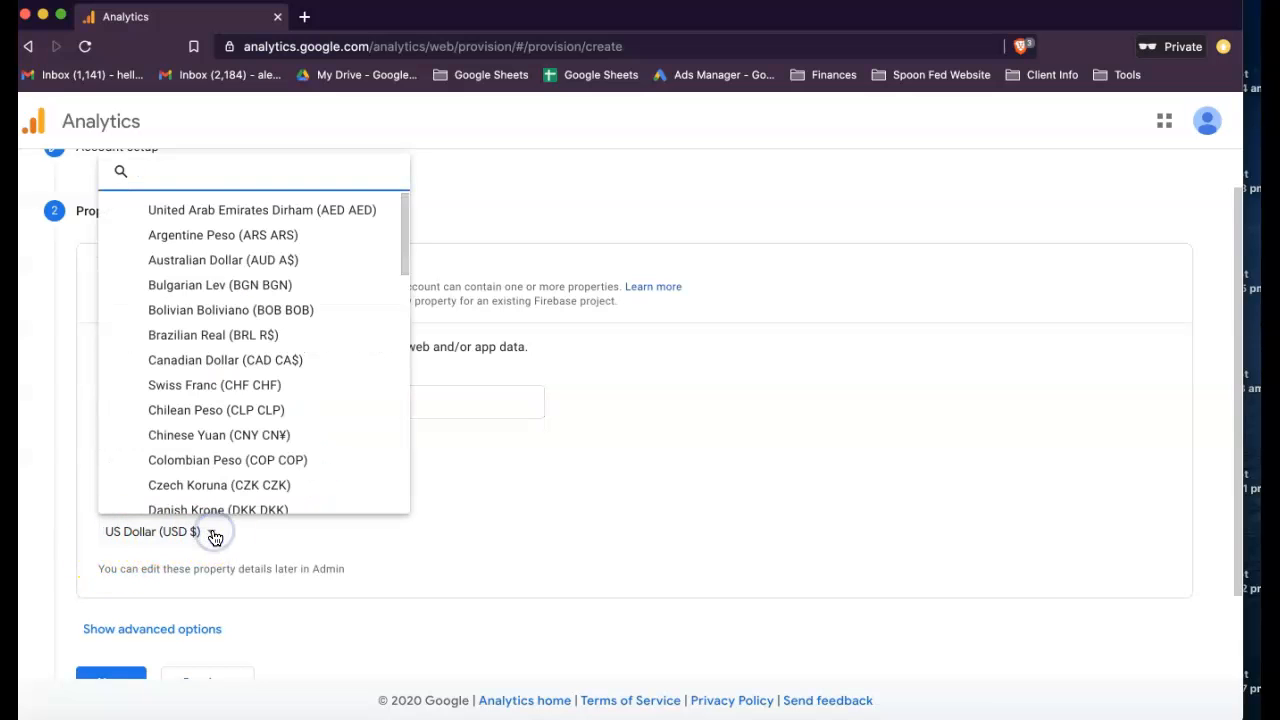
scroll(170, 390, down, 3)
scroll(197, 395, up, 3)
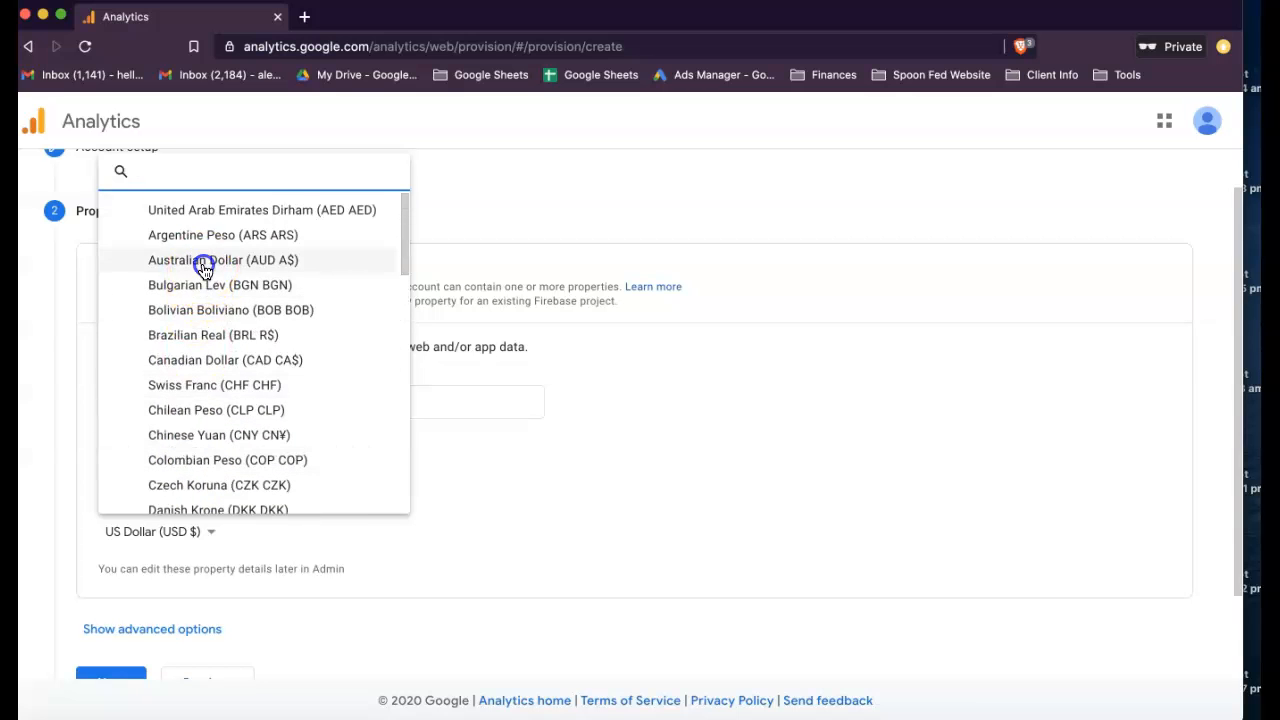
click(204, 262)
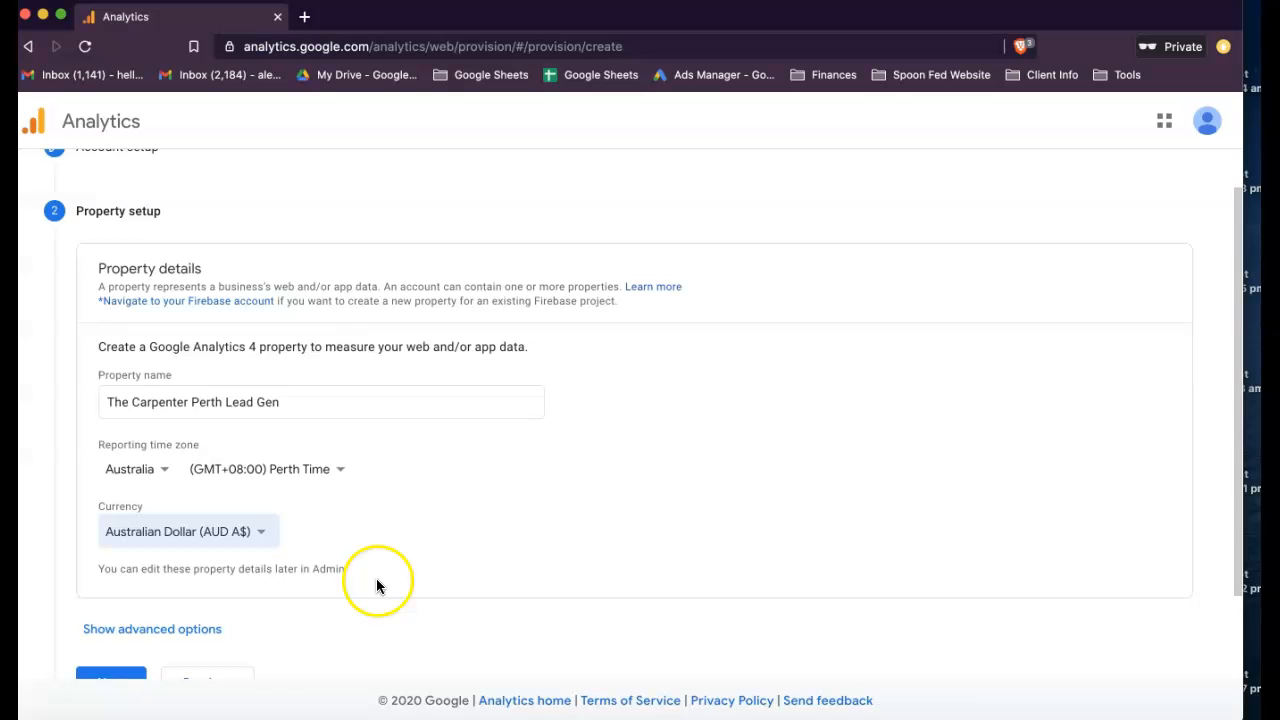
scroll(382, 582, down, 2)
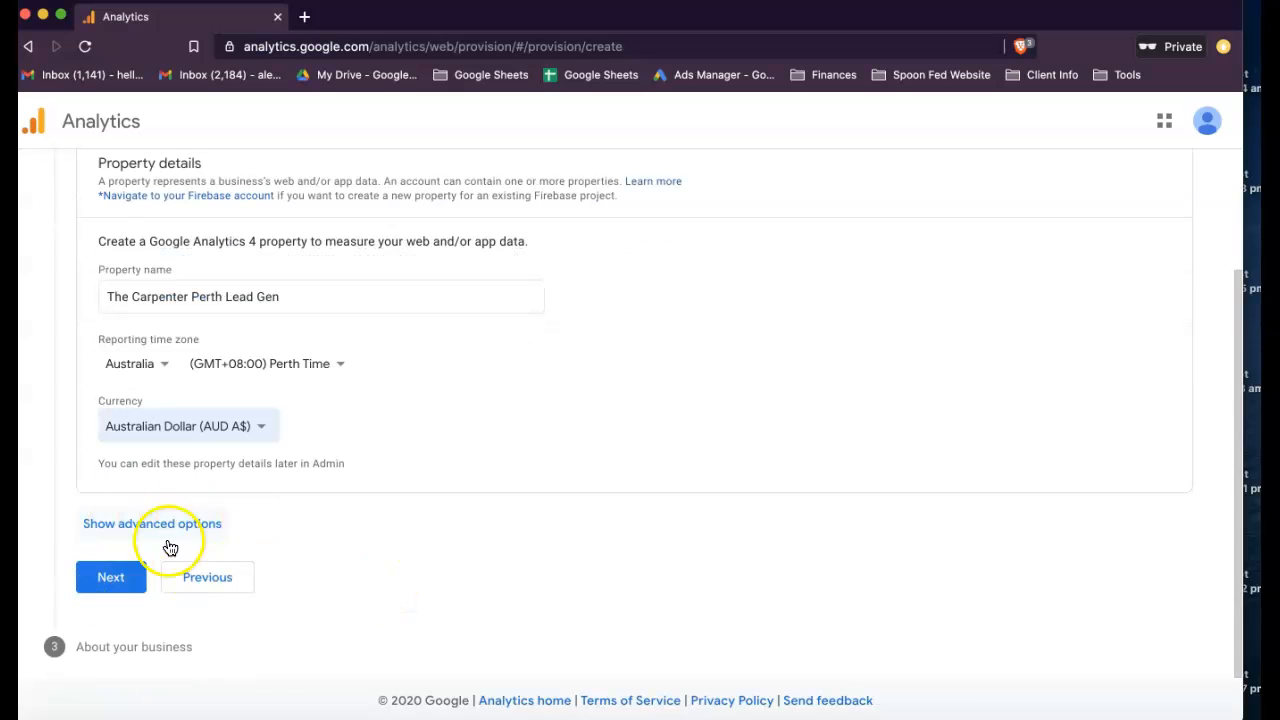
click(109, 577)
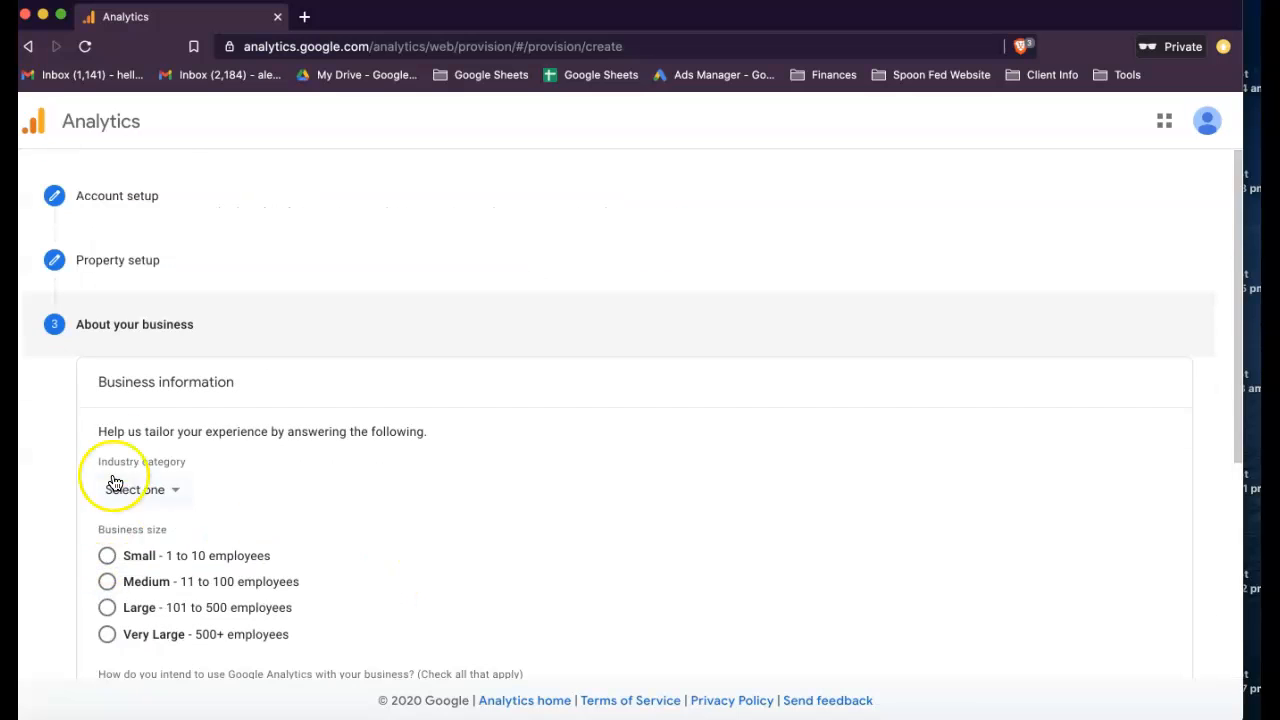
- Open the list of industry categories in the business information
scroll(150, 472, down, 4)
scroll(155, 463, up, 1)
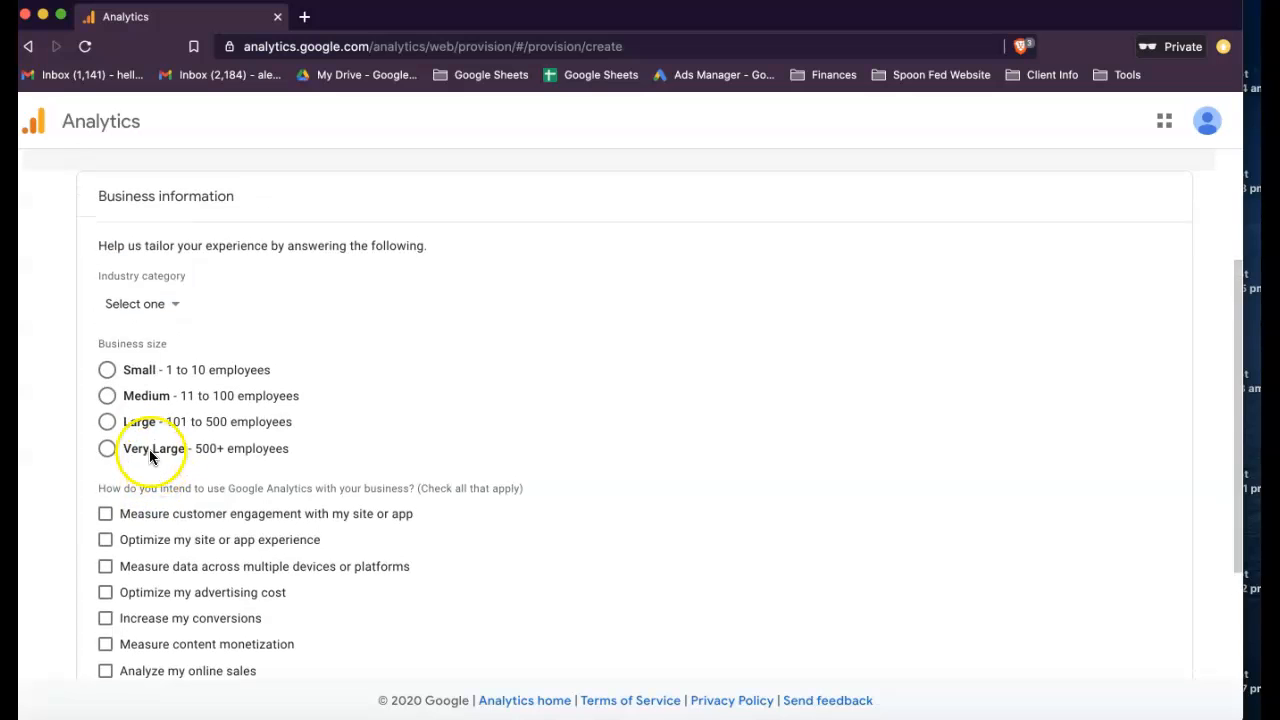
click(163, 305)
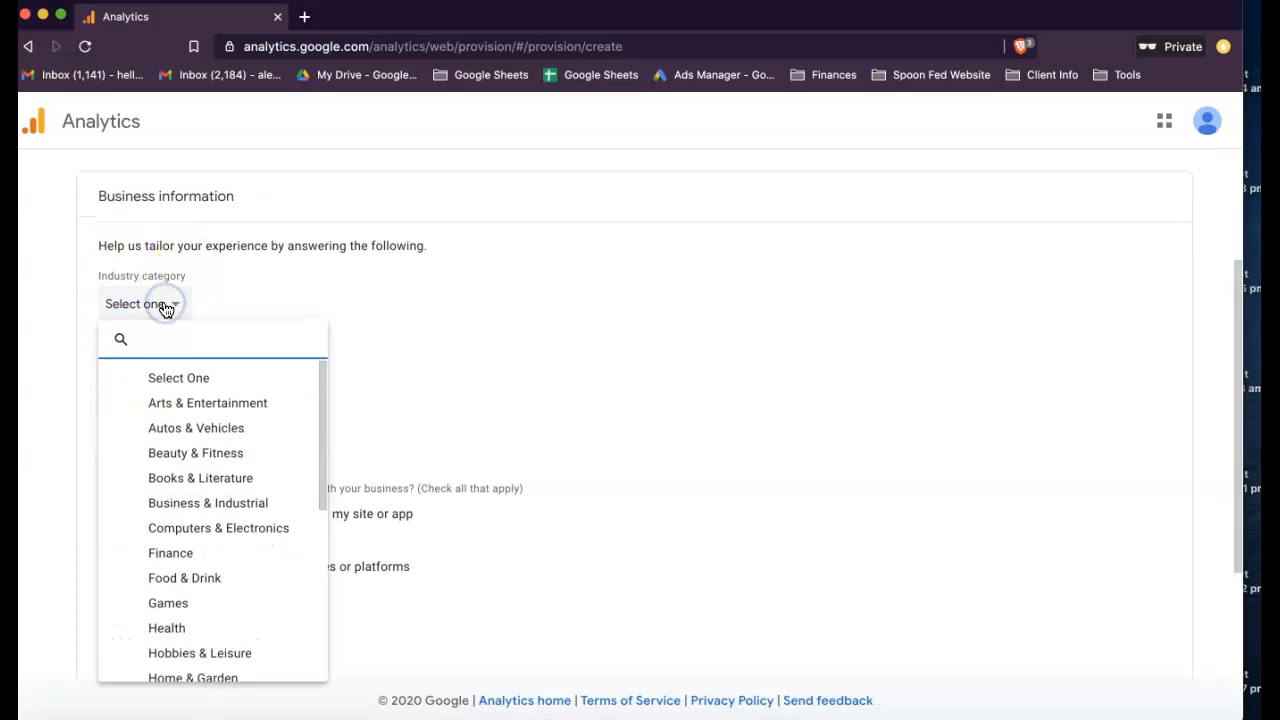
text(c)
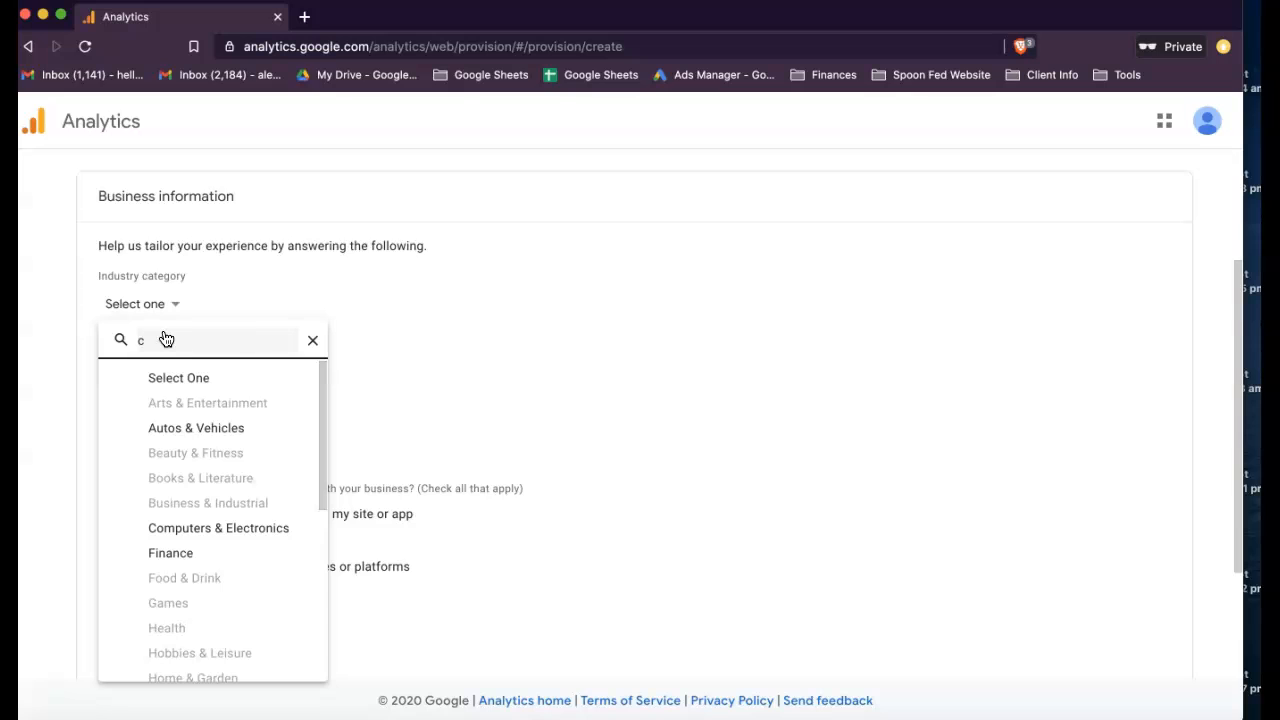
scroll(167, 340, down, 4)
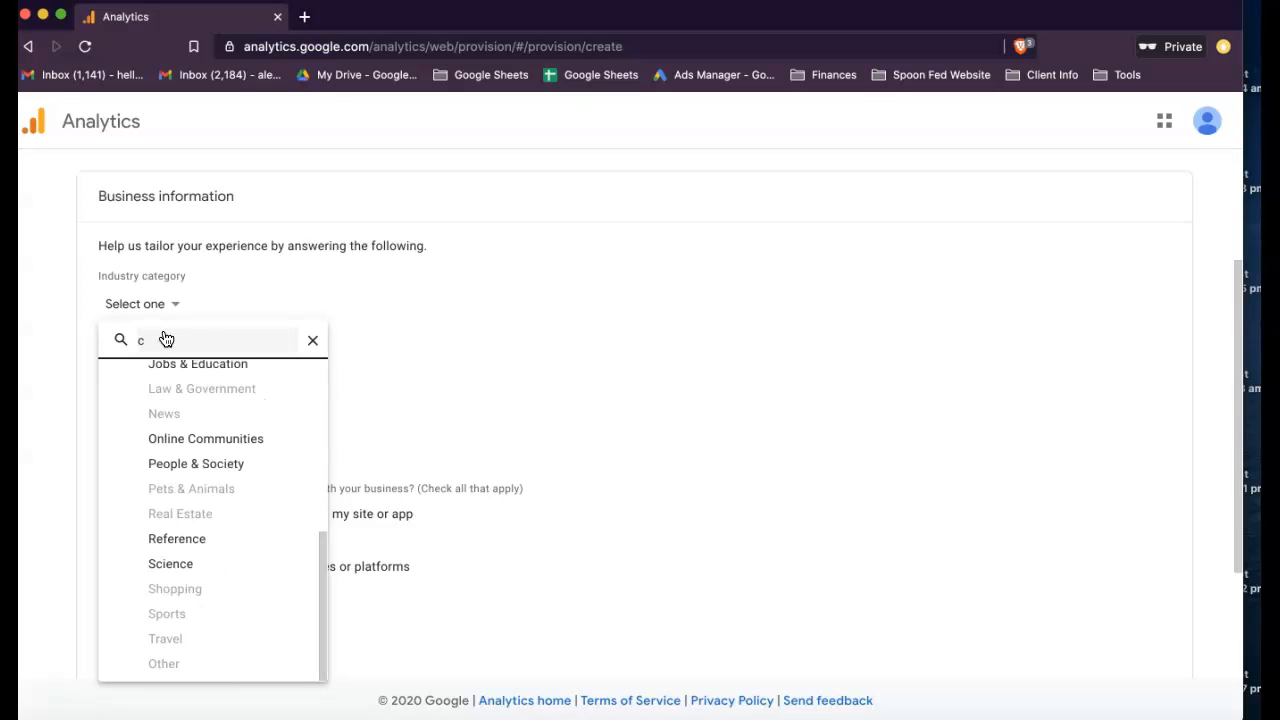
scroll(166, 340, up, 4)
click(160, 340)
scroll(176, 443, down, 4)
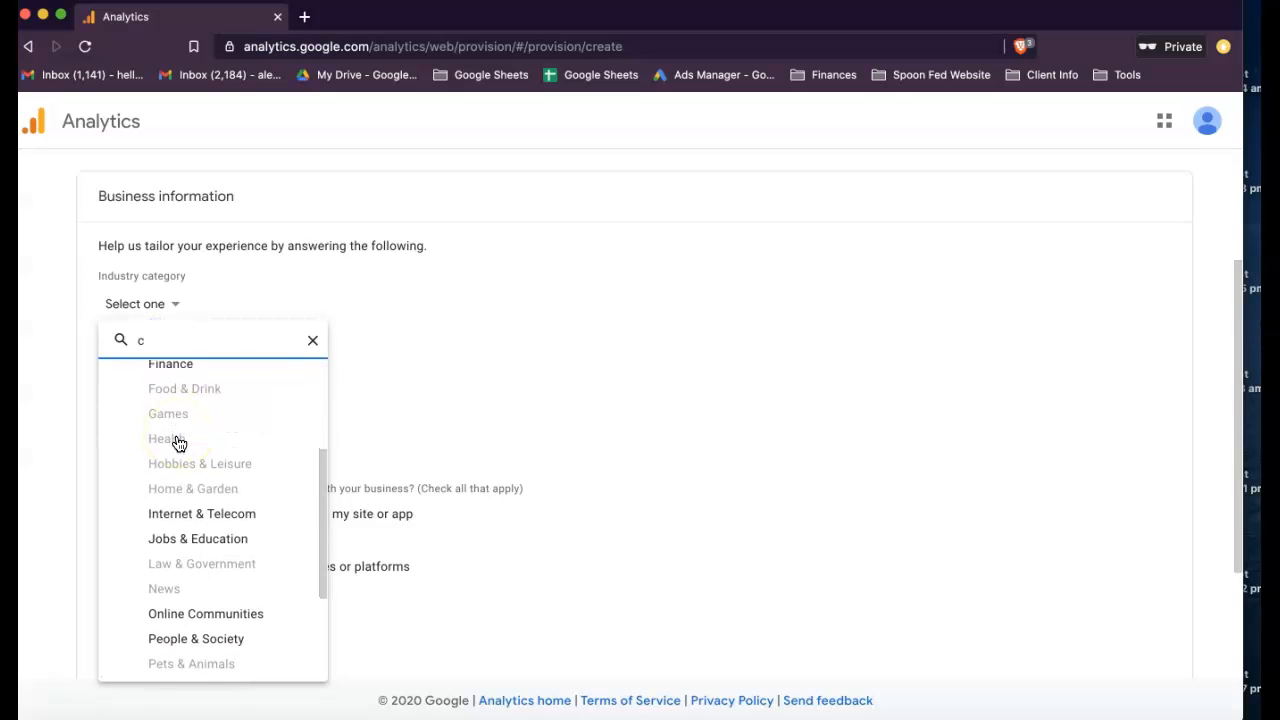
scroll(176, 443, up, 2)
key(BackSpace)
- Choose Home & Garden as the industry category and Small - 1 to 10 employees as the business size
click(175, 487)
scroll(178, 520, down, 5)
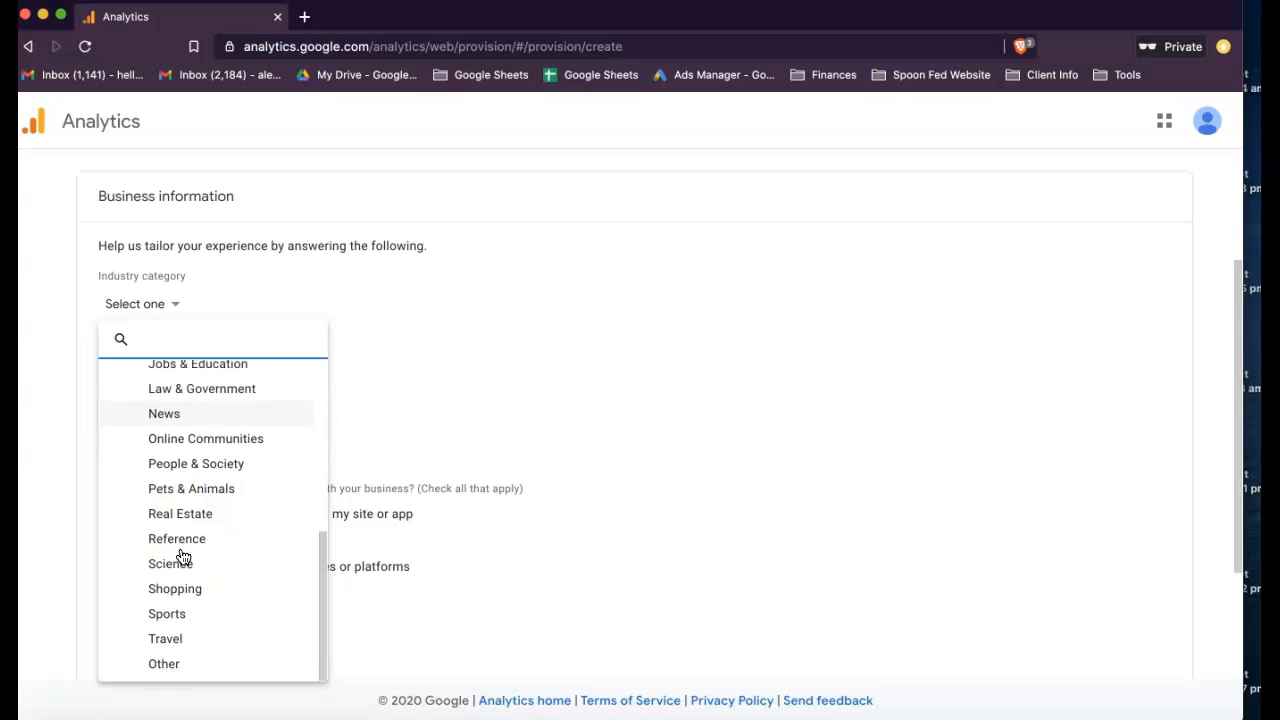
scroll(180, 570, up, 8)
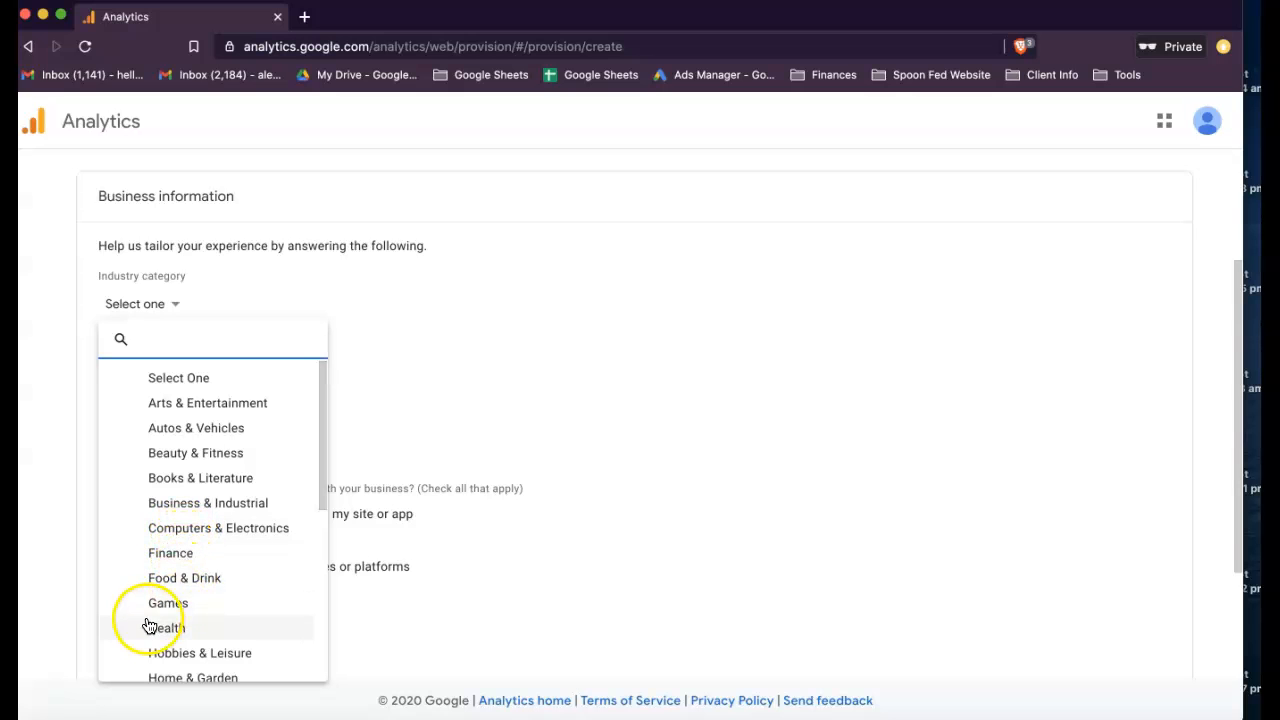
scroll(176, 637, down, 2)
click(180, 579)
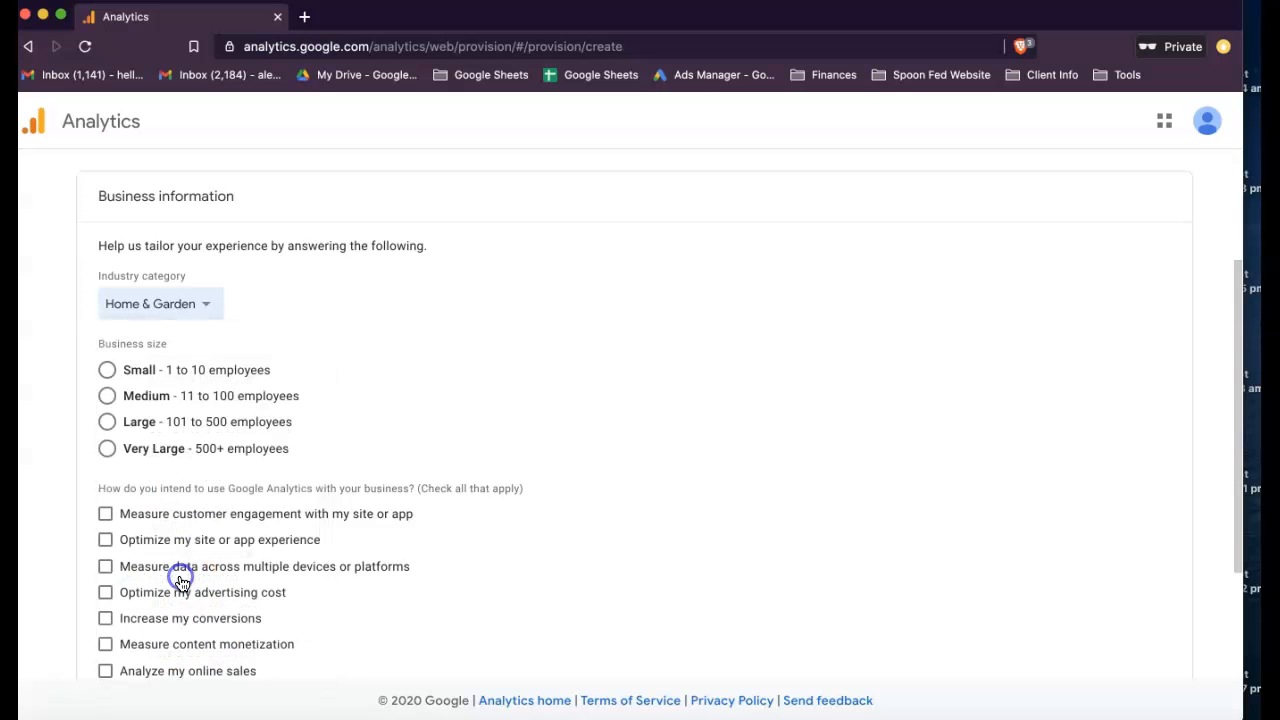
click(107, 372)
click(108, 371)
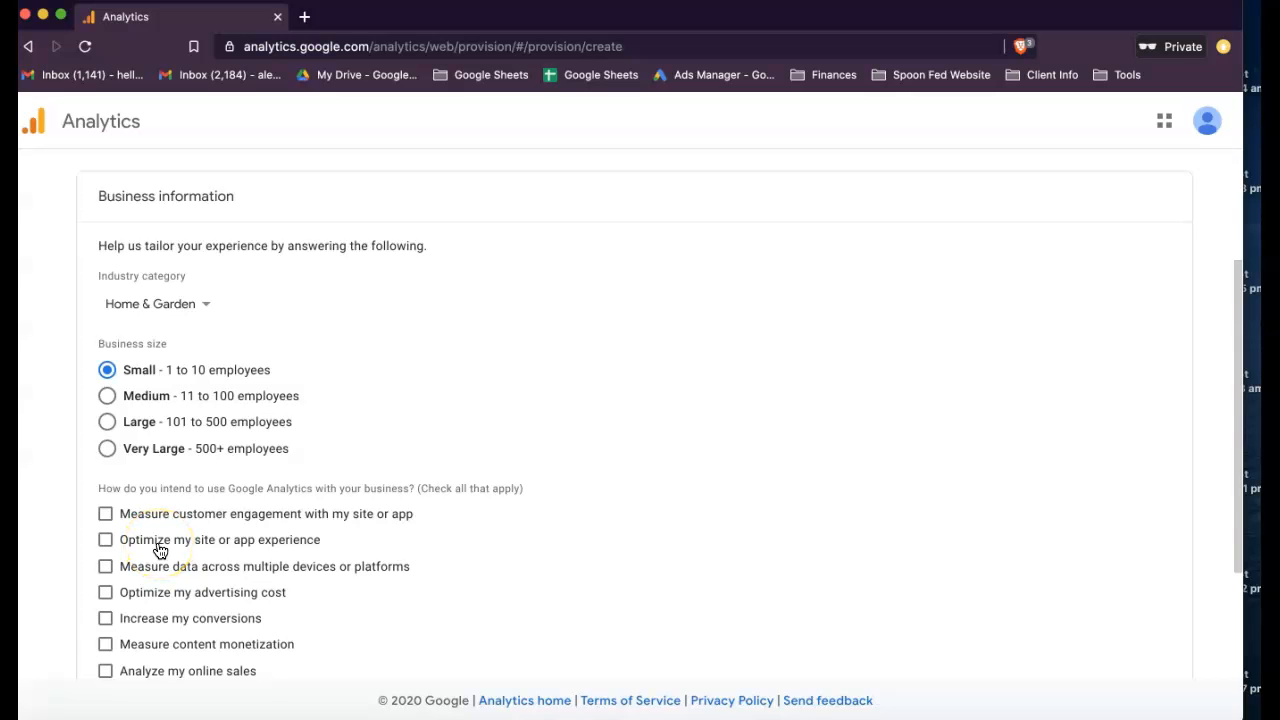
- Select measuring customer engagement, optimizing site or app experience, increasing conversions and measuring lead generation as intended uses, and create the account
scroll(160, 550, down, 1)
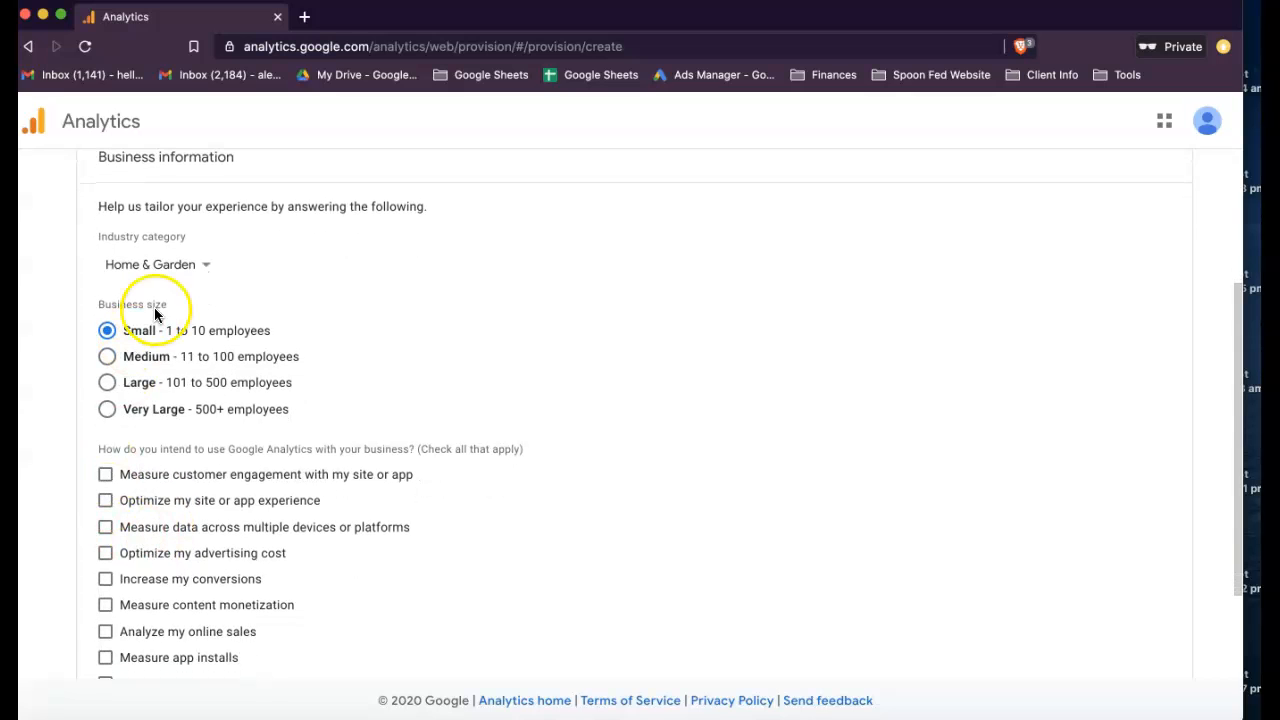
scroll(155, 515, down, 1)
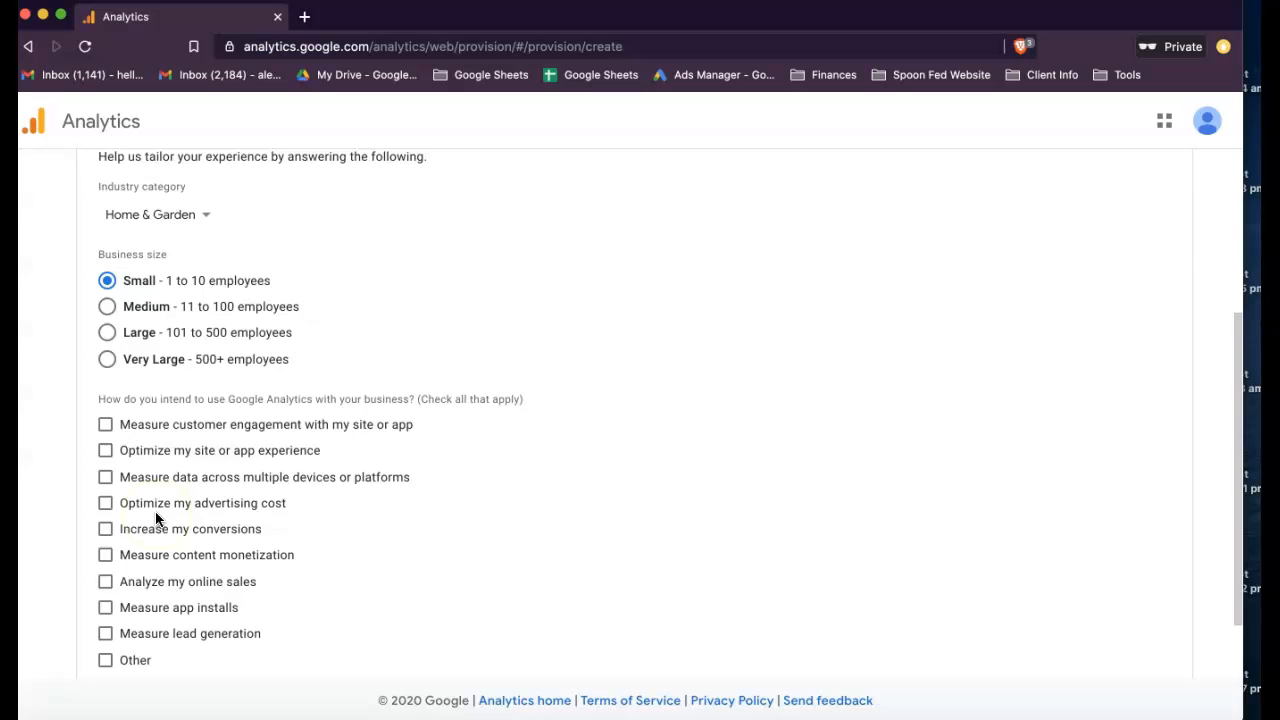
scroll(155, 515, down, 1)
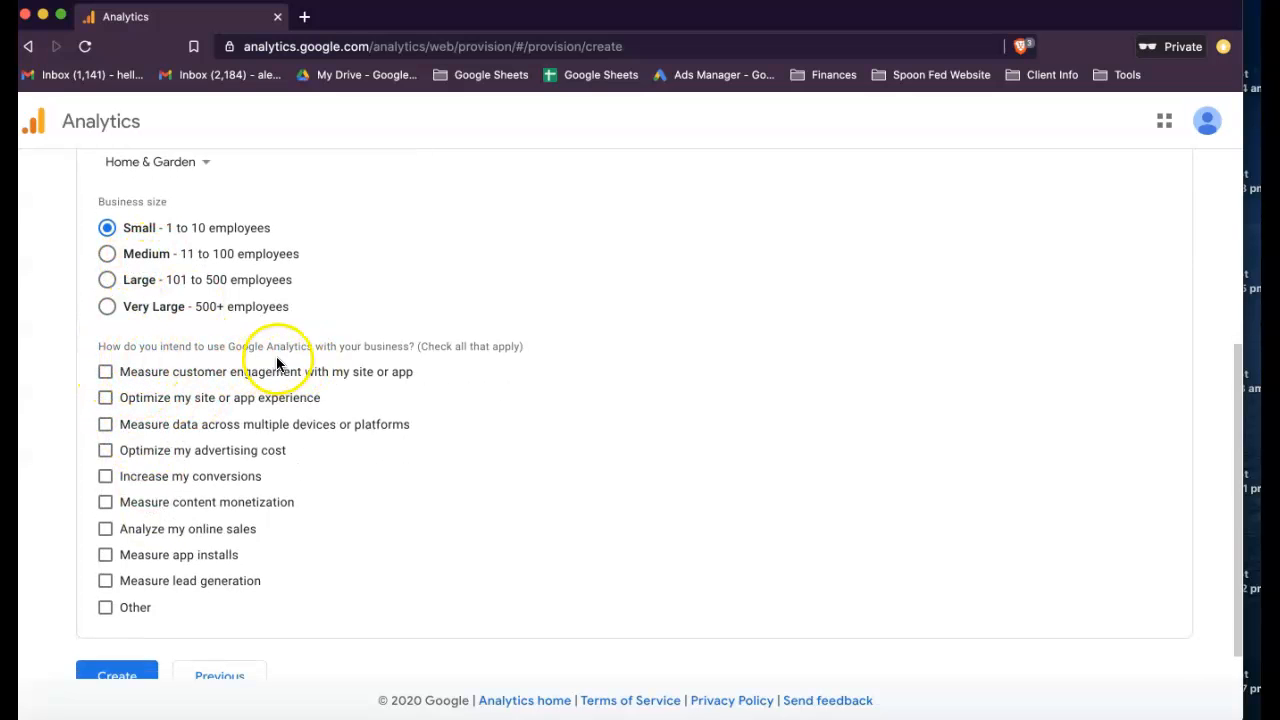
click(105, 374)
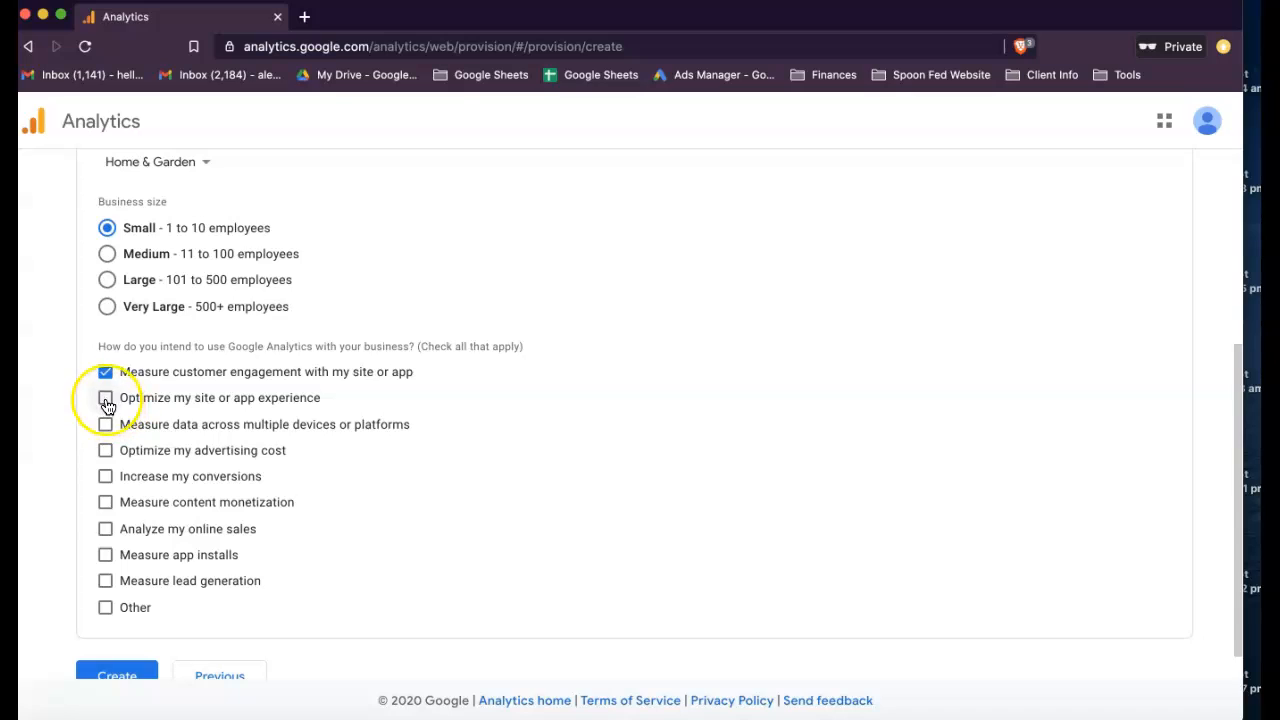
click(105, 399)
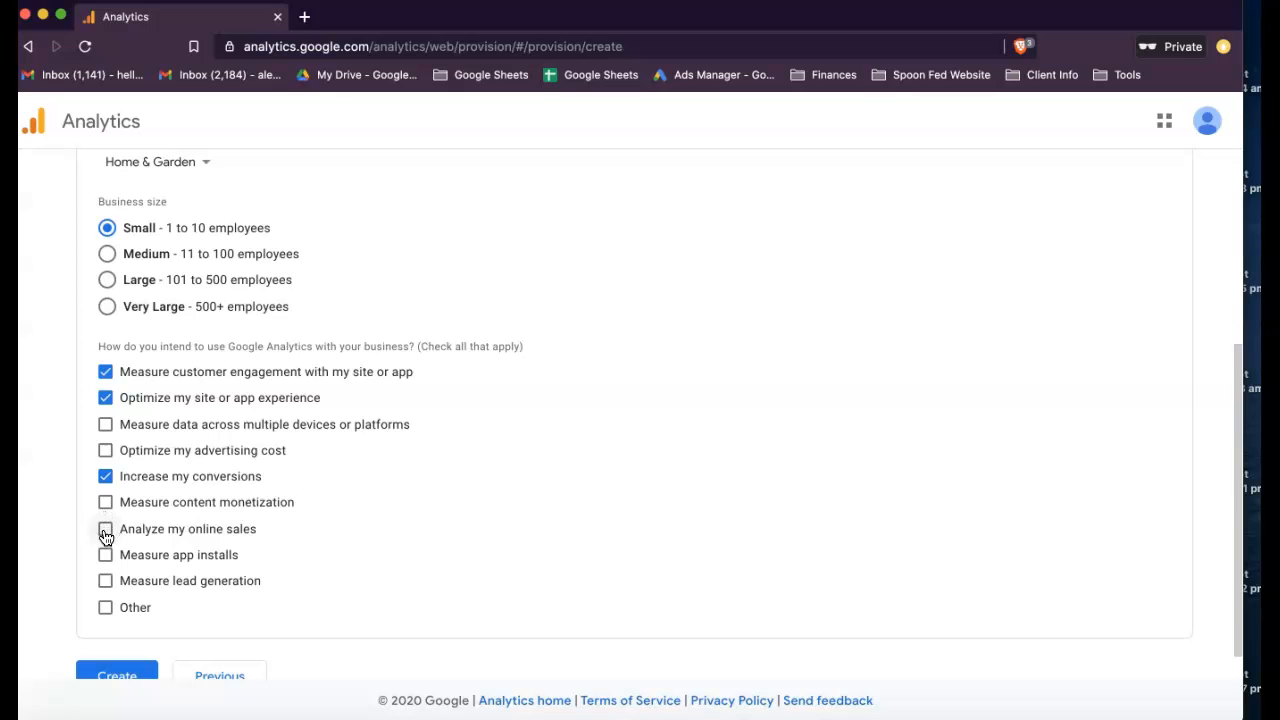
click(101, 588)
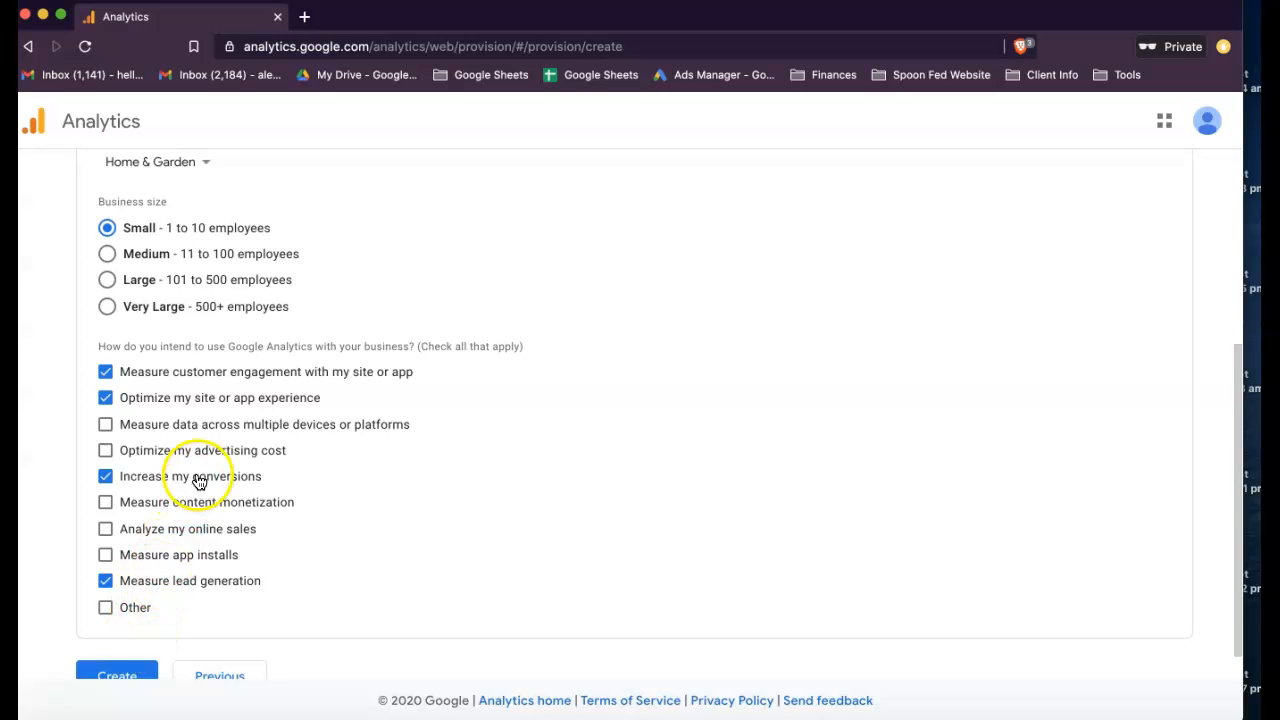
scroll(210, 498, down, 1)
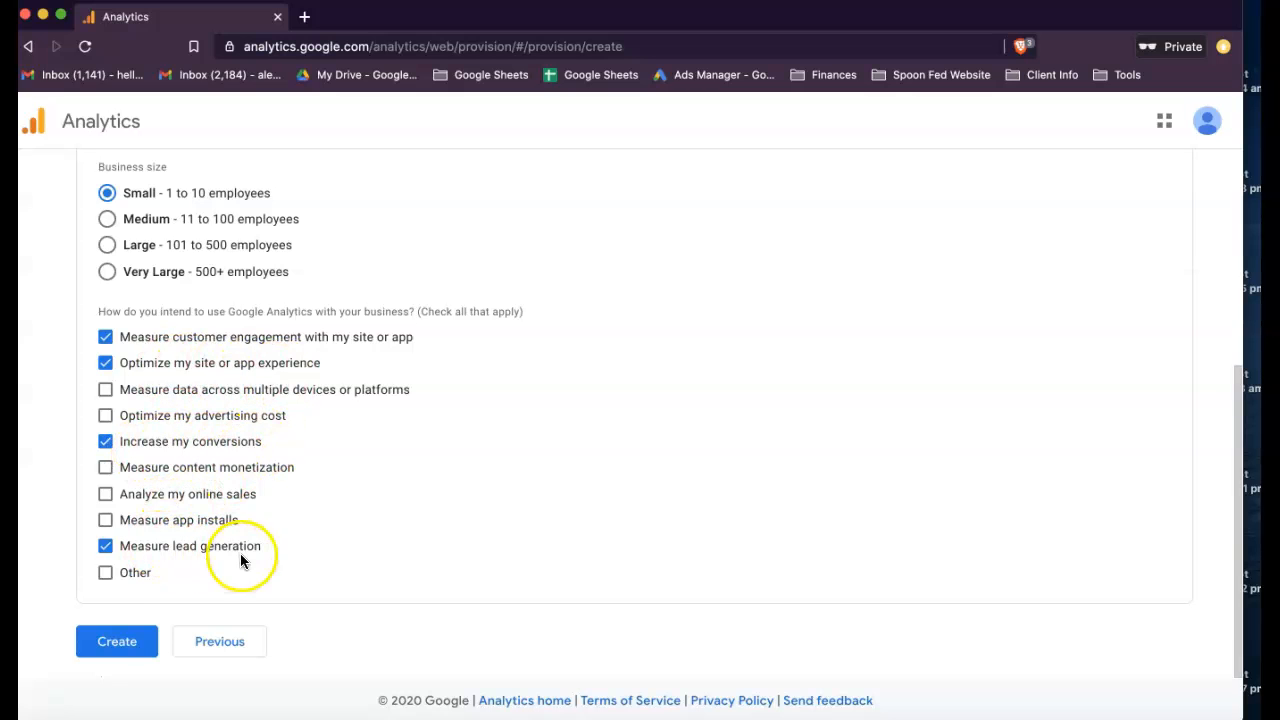
click(139, 642)
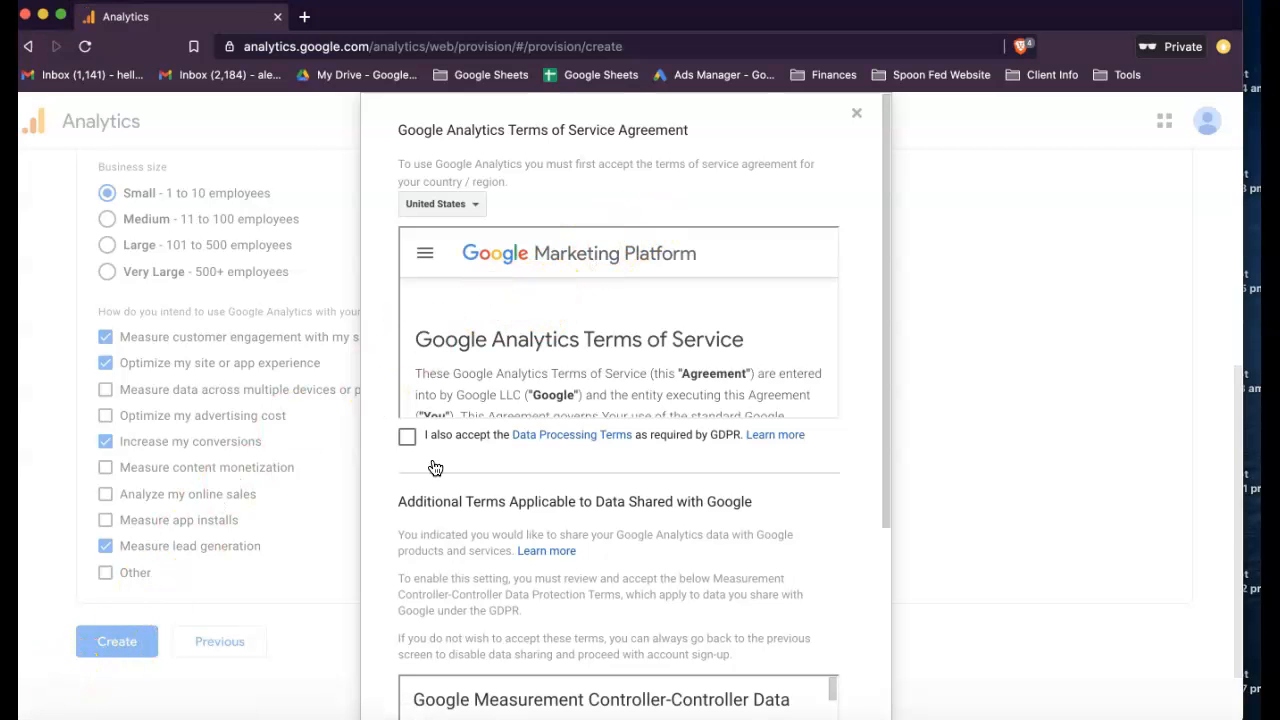
- Set the terms of service country to Australia and accept the agreement, including the Data Processing Terms and the Measurement Controller-Controller Data Protection Terms
click(481, 207)
scroll(471, 360, down, 3)
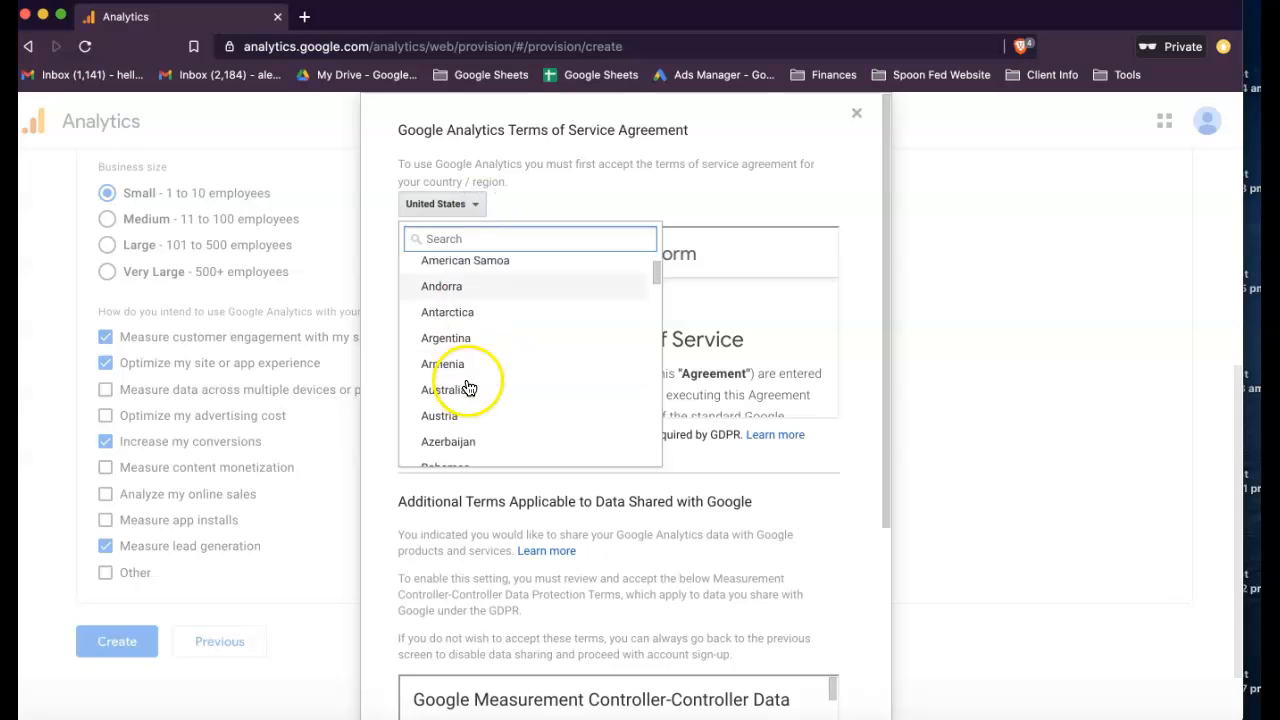
click(456, 369)
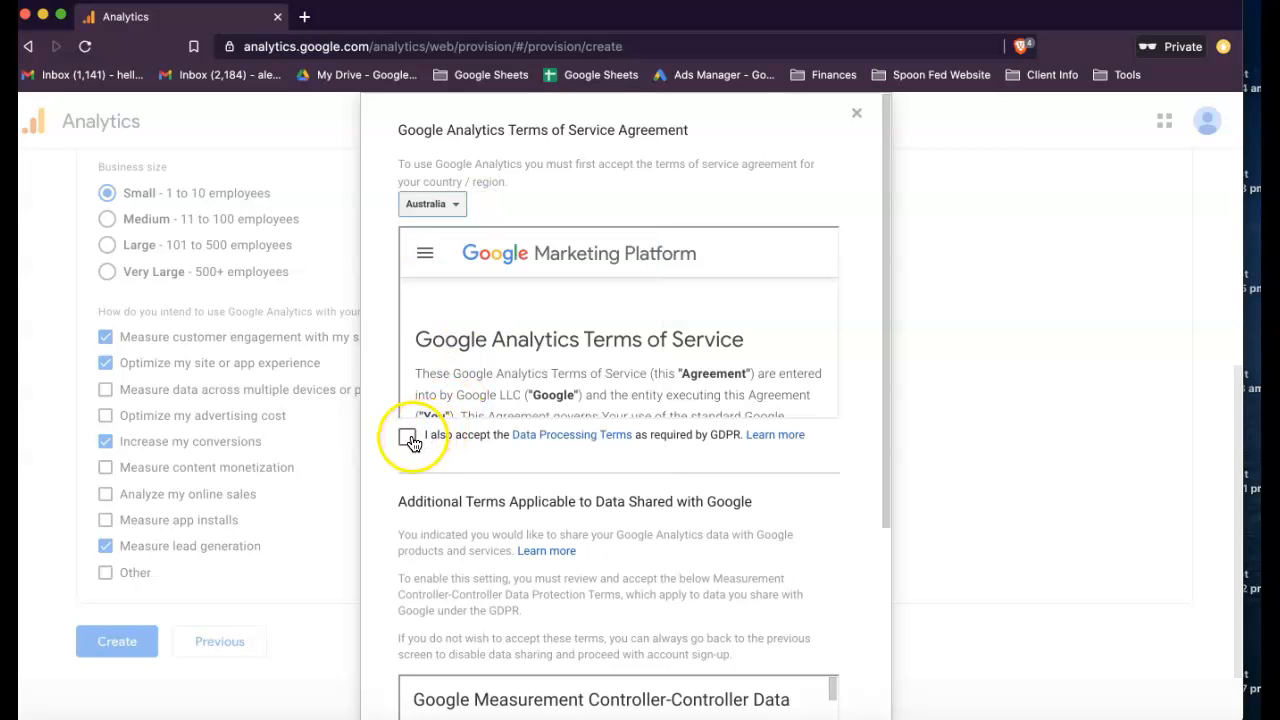
click(407, 435)
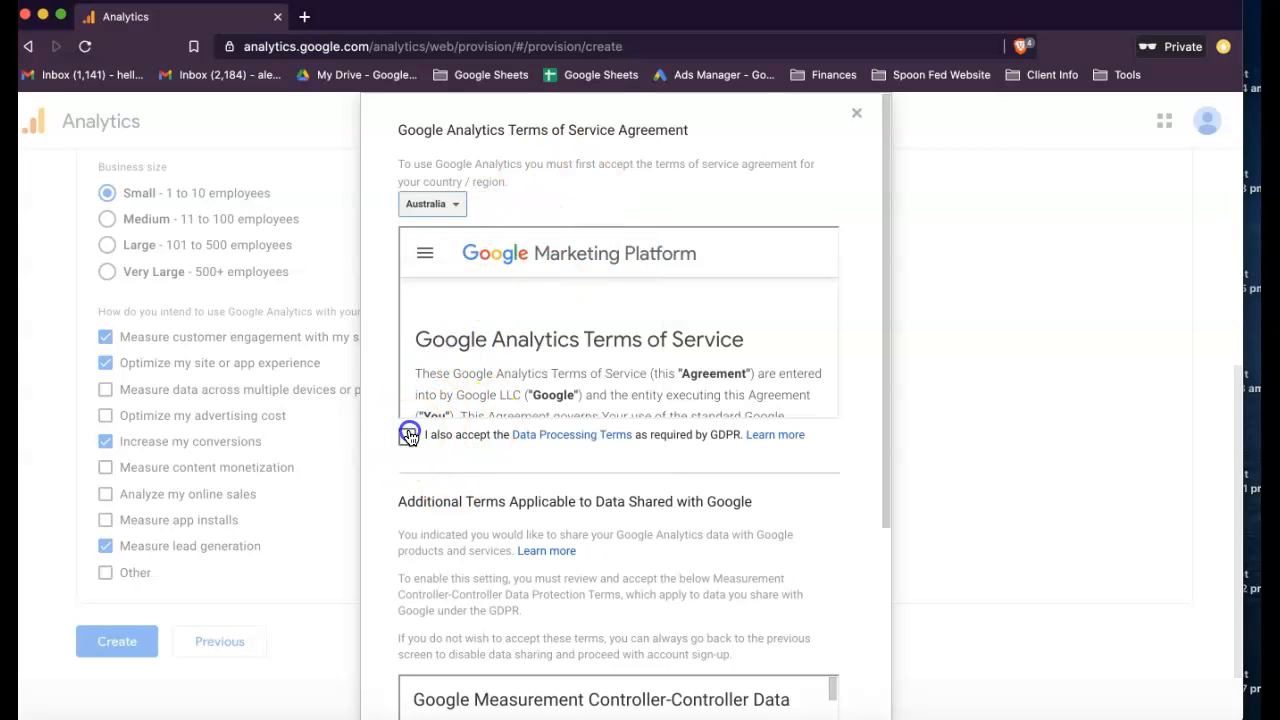
scroll(410, 437, down, 3)
scroll(410, 437, down, 1)
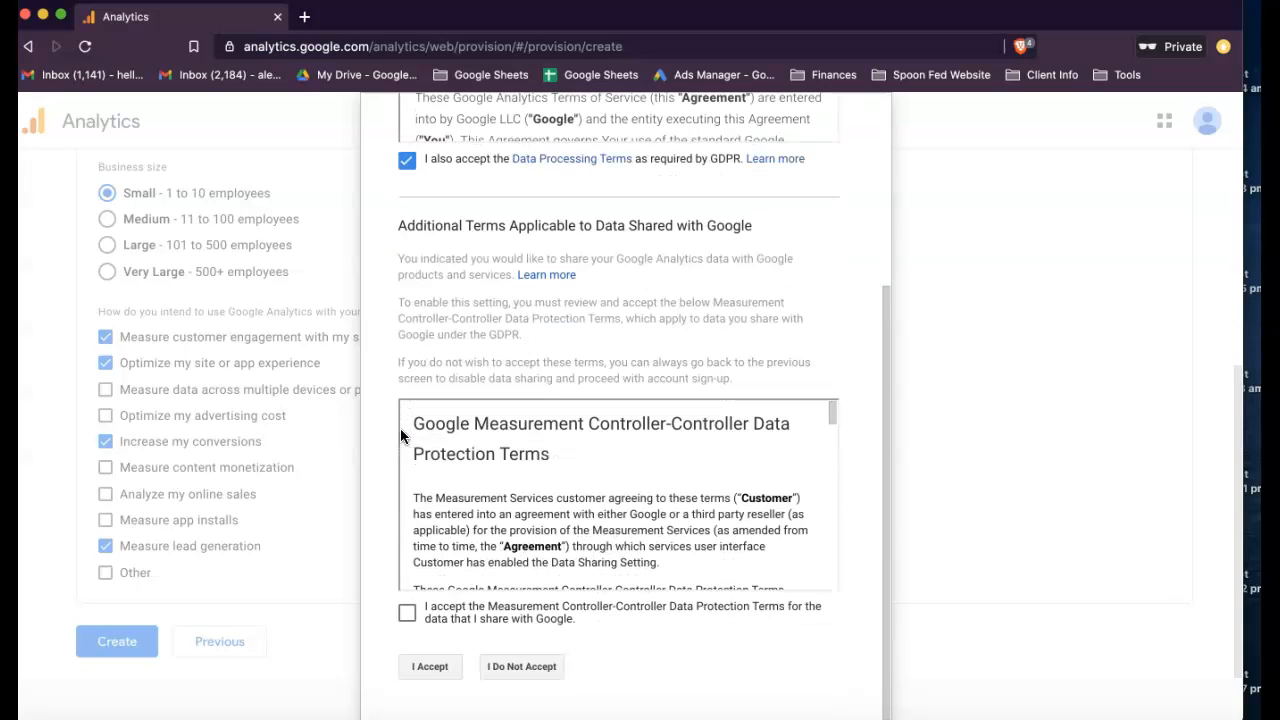
click(407, 613)
click(433, 666)
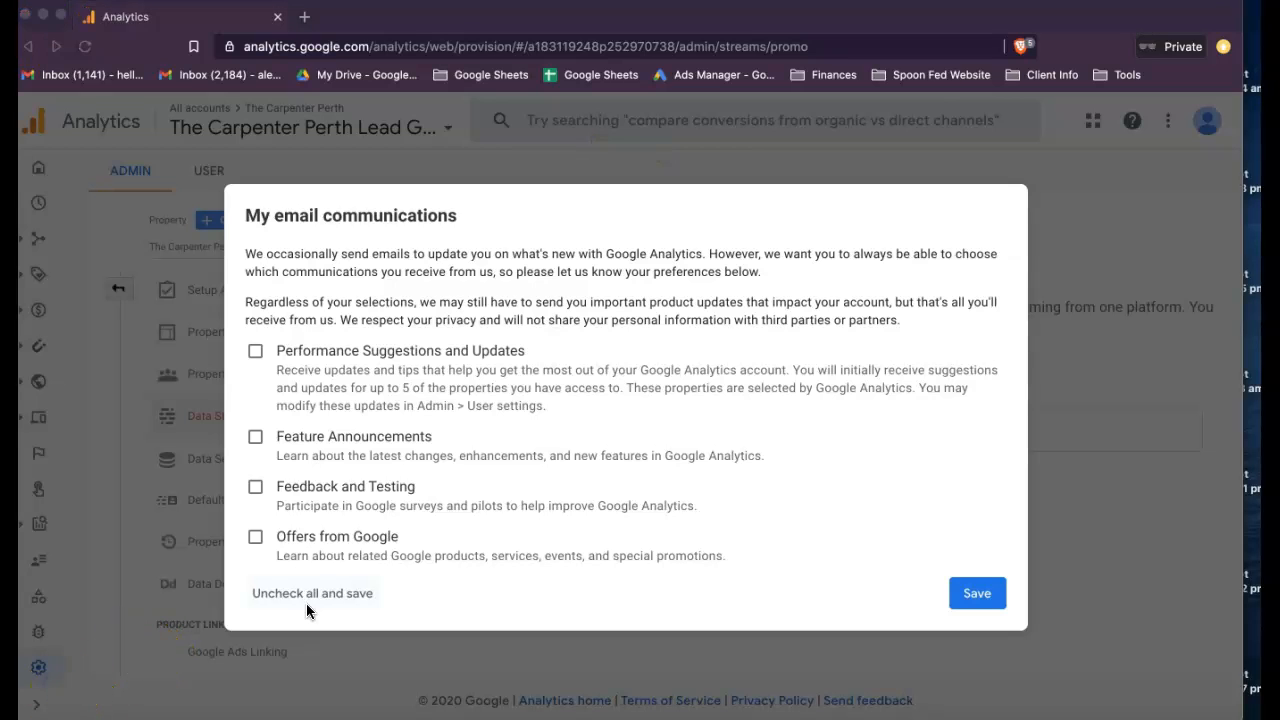
- Opt in to Performance Suggestions and Updates, Feature Announcements, and Feedback and Testing emails, and save the communication preferences
click(254, 351)
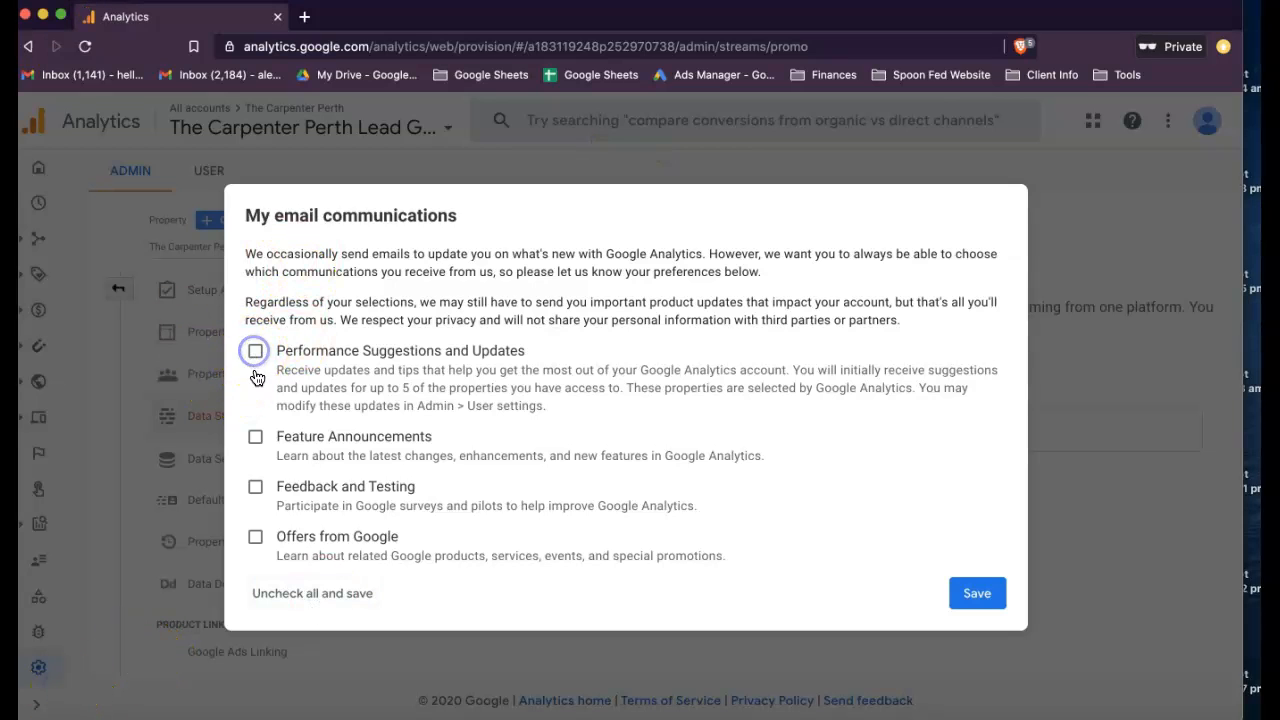
click(256, 437)
click(255, 489)
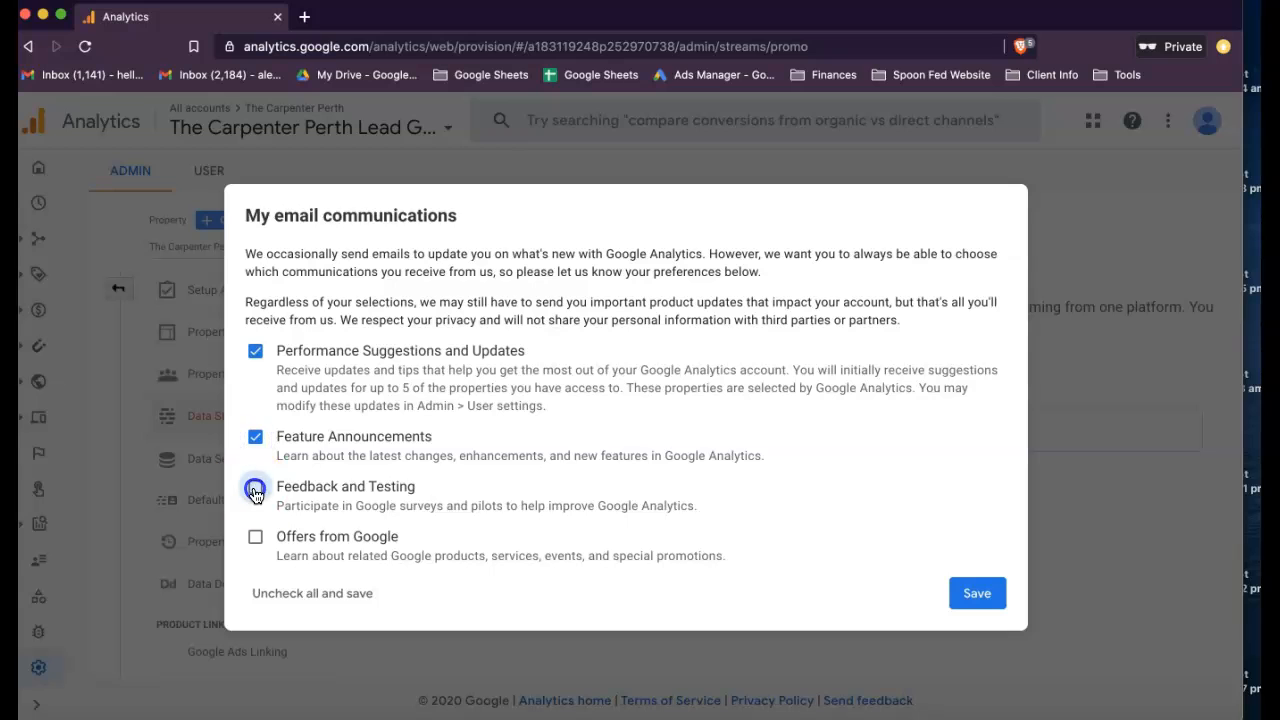
click(253, 540)
click(253, 540)
click(972, 598)
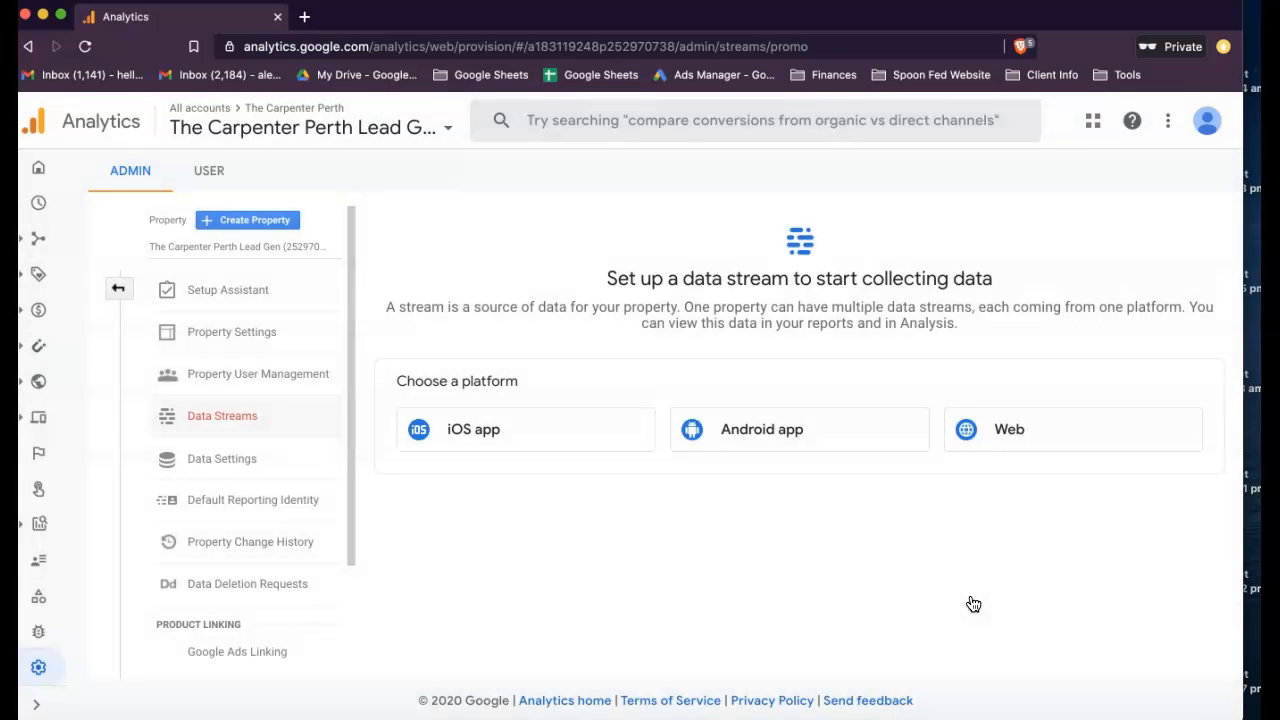
click(66, 678)
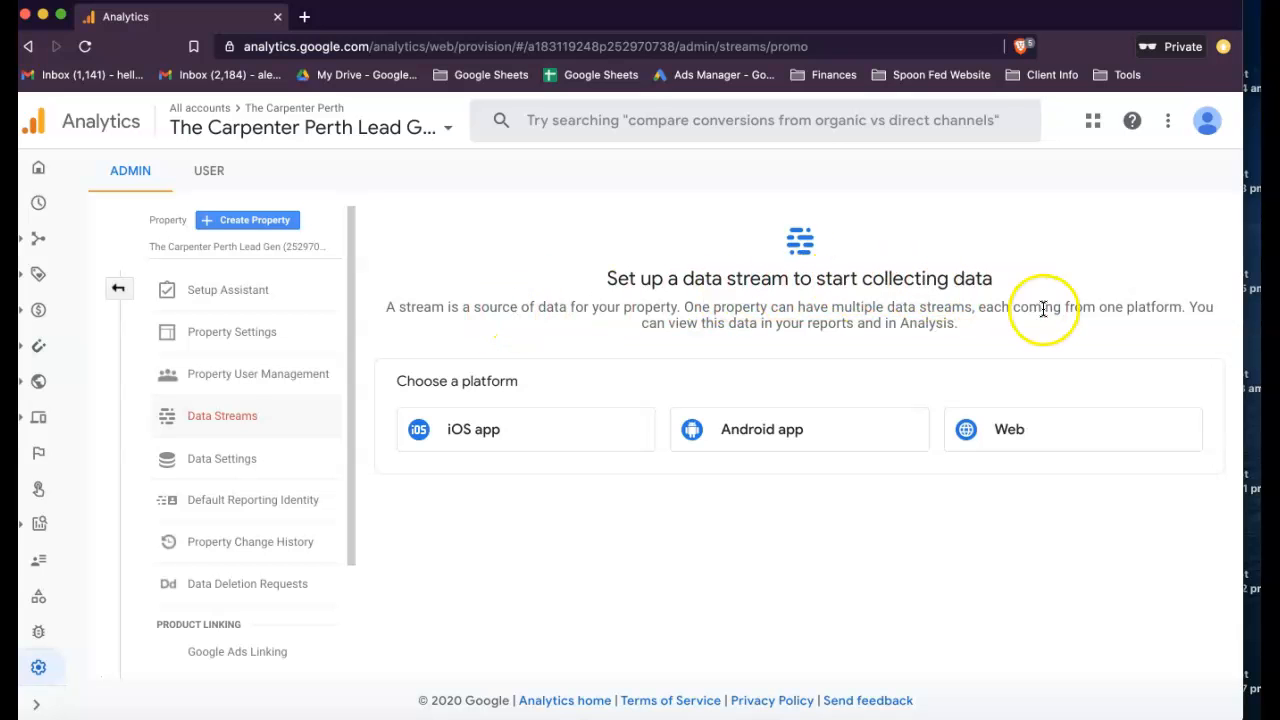
click(1169, 435)
click(507, 286)
click(475, 277)
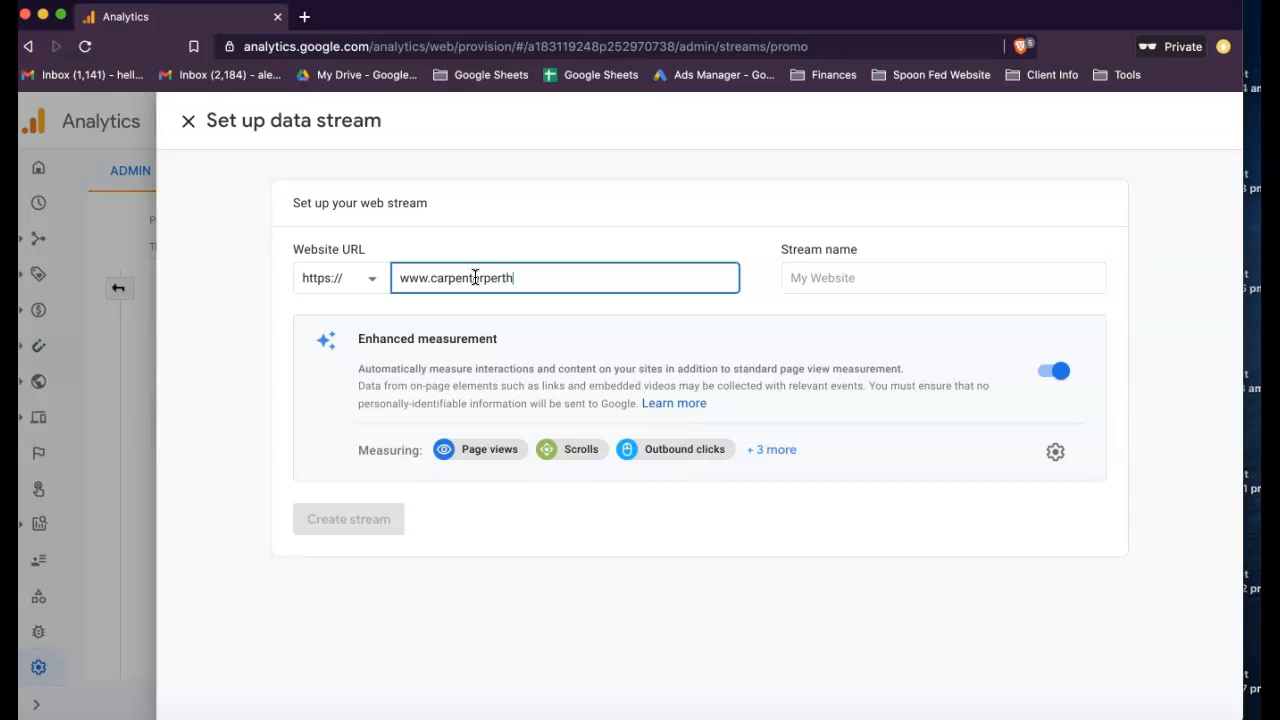
click(451, 277)
text(the)
click(533, 277)
- Name the data stream The Carpenter Perth and create it
click(797, 292)
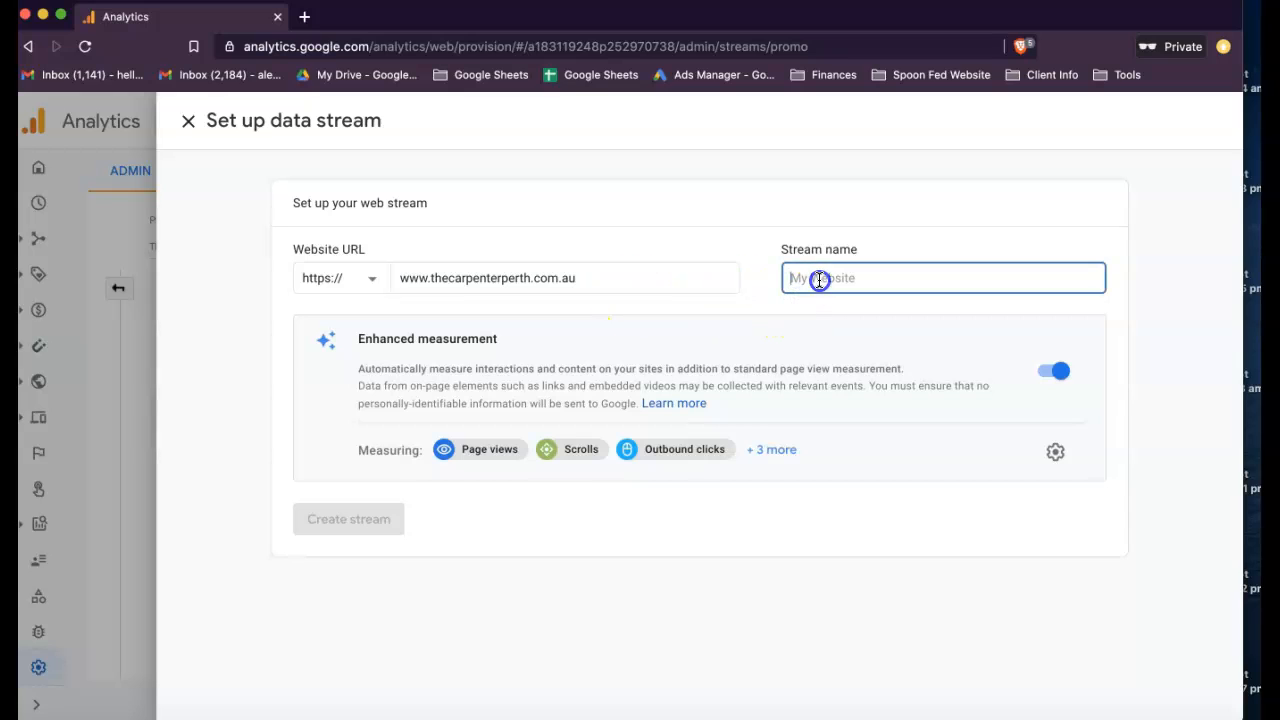
text(The Carpenter Perth)
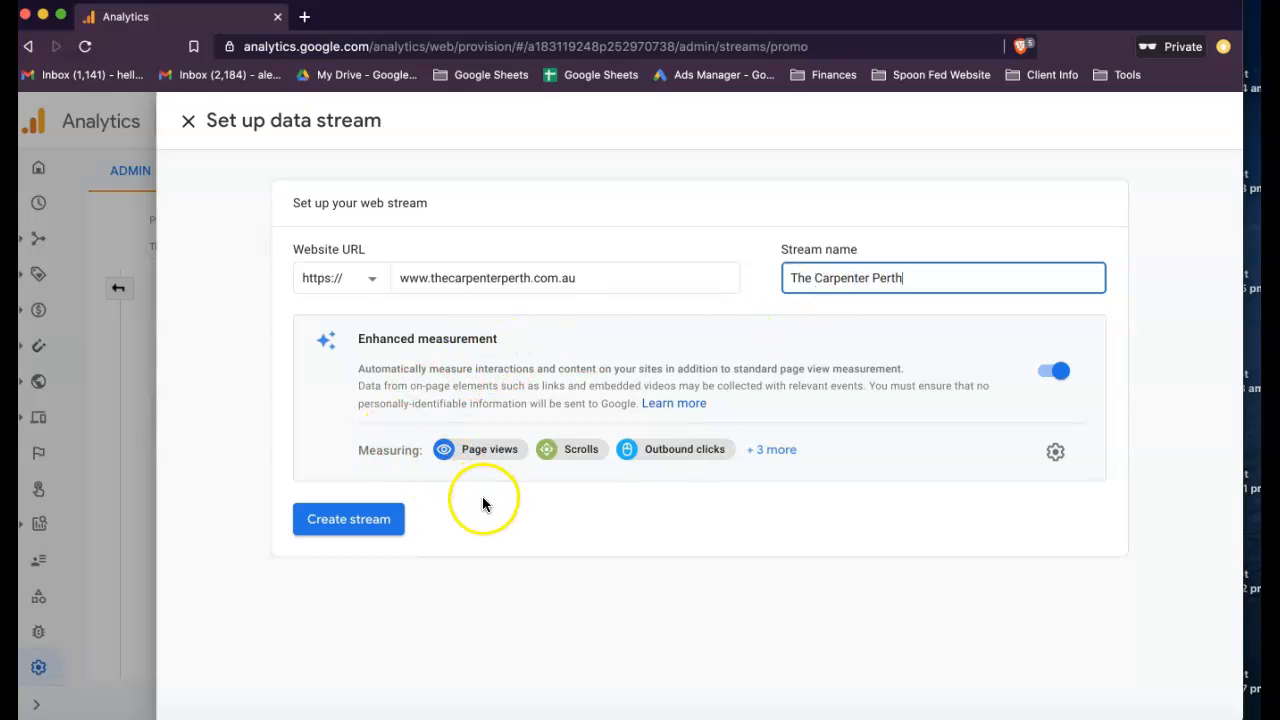
click(343, 521)
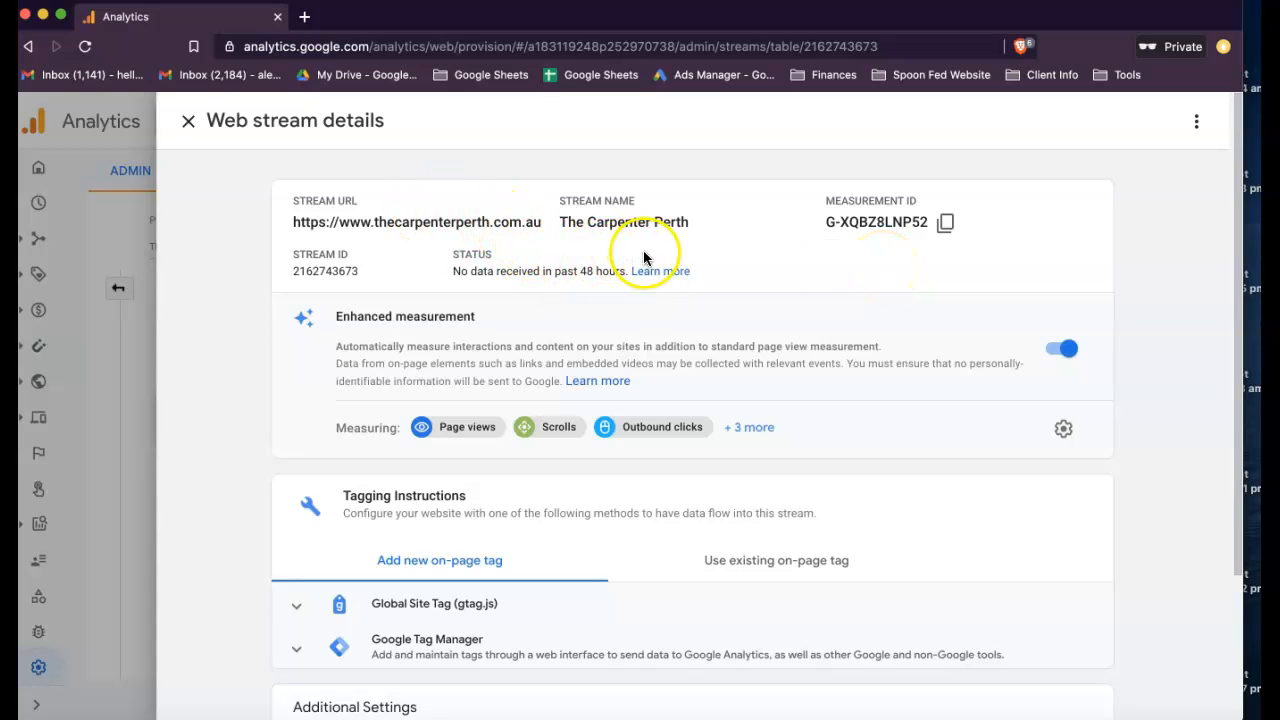
- Copy the measurement ID of the new web stream and look over its tagging instructions
click(946, 224)
scroll(884, 319, down, 1)
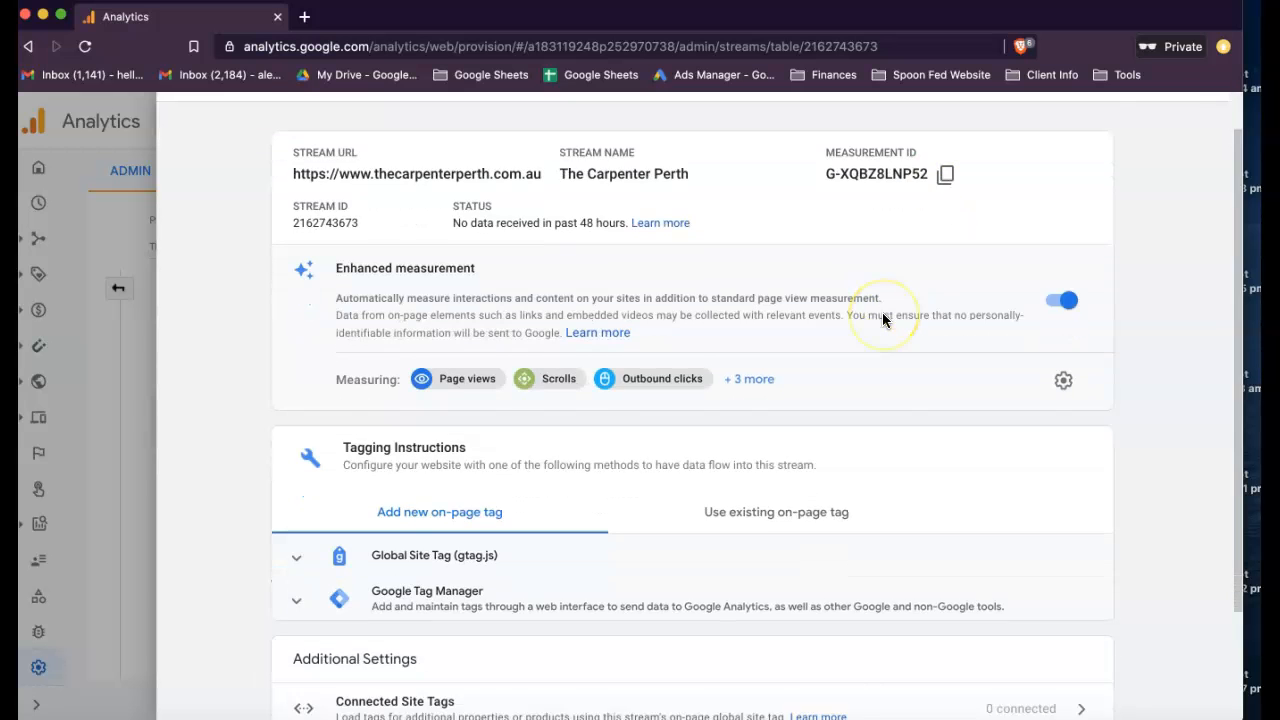
scroll(882, 319, down, 3)
scroll(882, 319, up, 3)
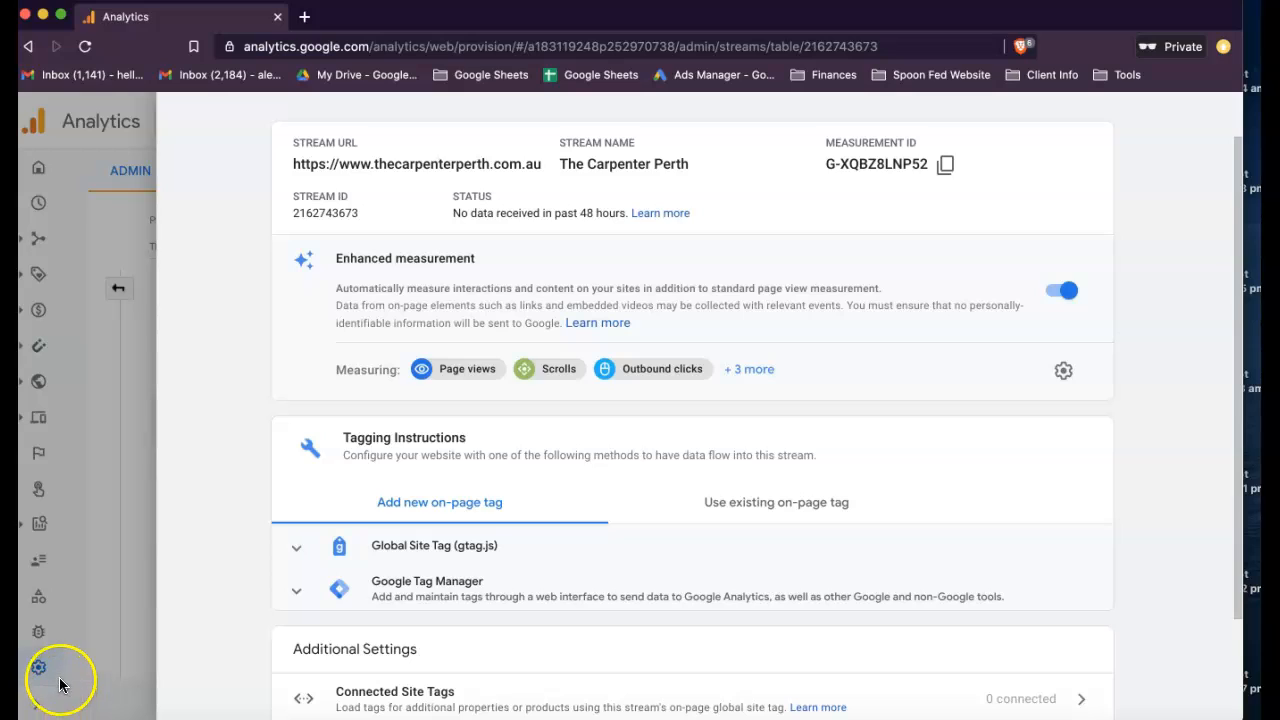
- Switch to the Nifty task about Tag Manager, Google Analytics & Search Console and open its linked Google Sheet
key(ctrl+Up)
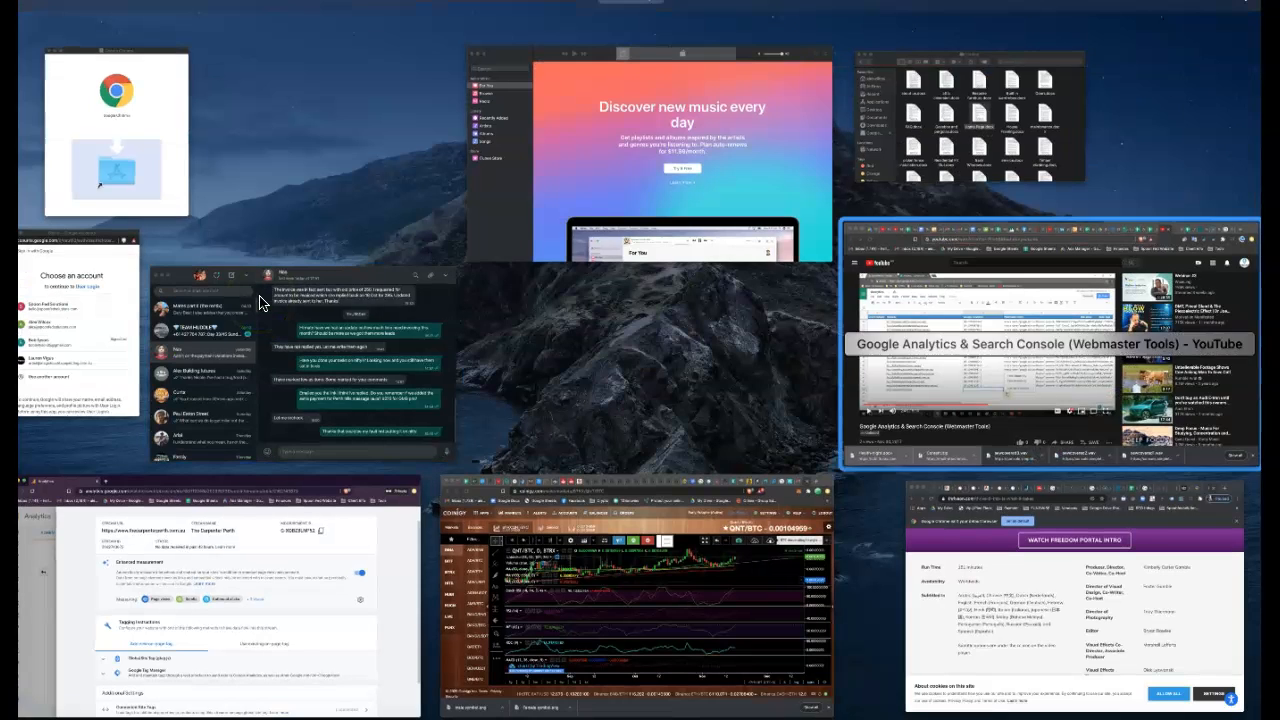
click(1048, 360)
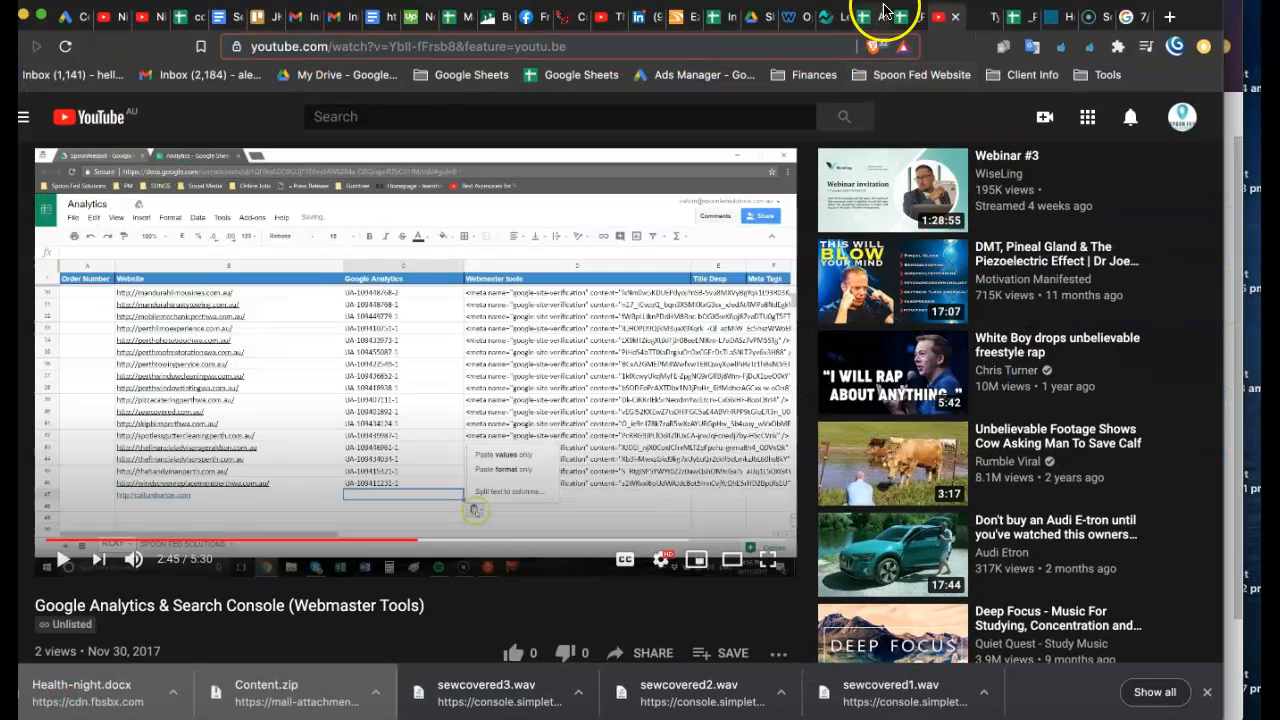
click(824, 18)
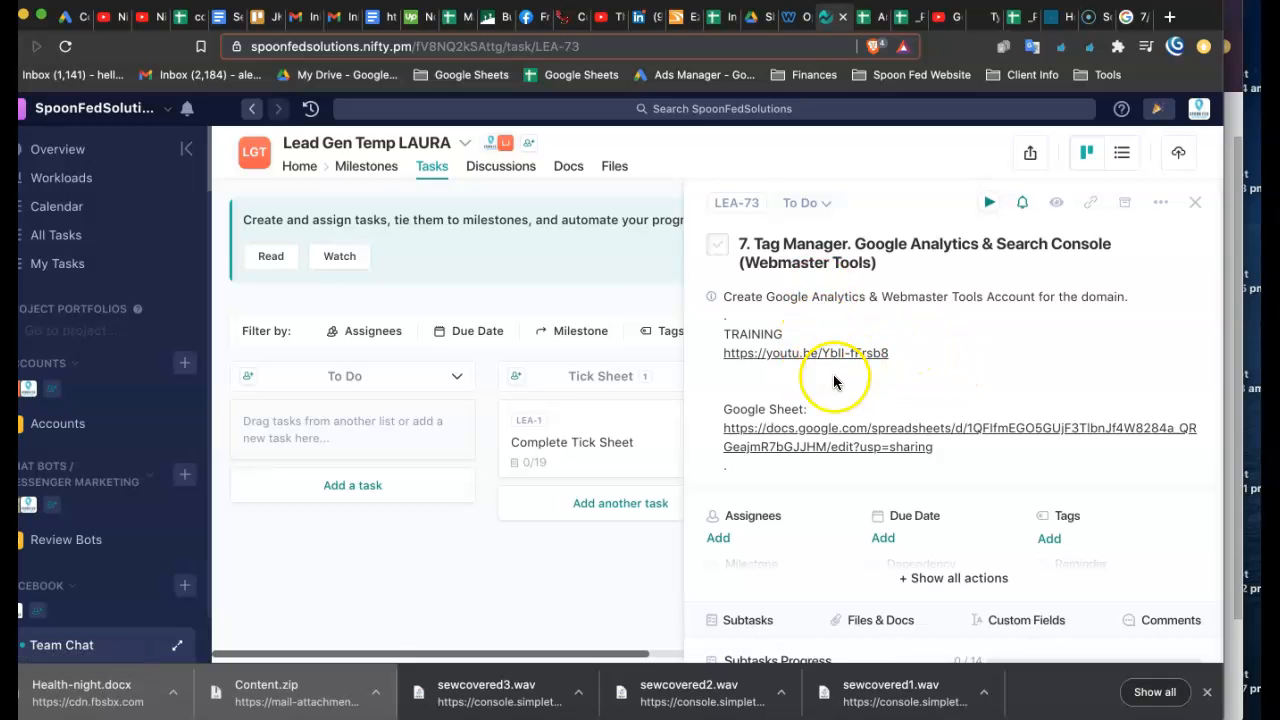
click(808, 432)
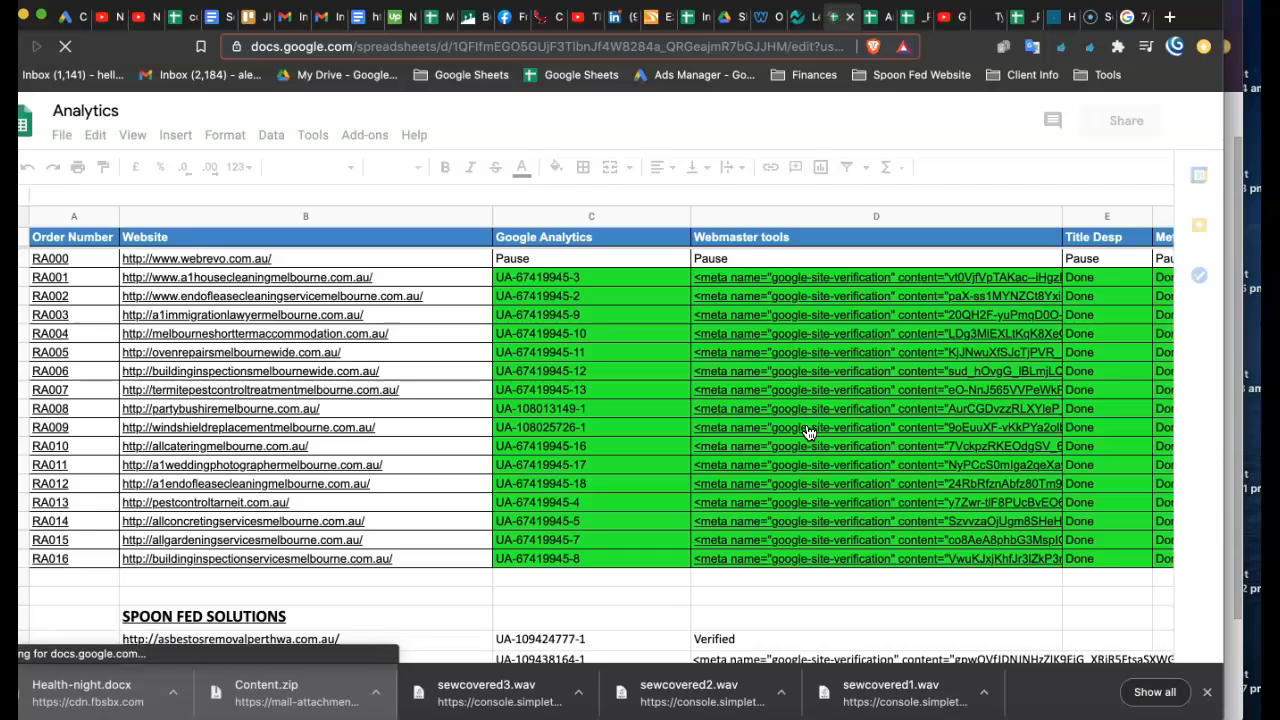
- On the SPOON FED SOLUTIONS sheet, clear the Google Analytics cell in the thecarpenterperth.com.au row
scroll(396, 511, down, 3)
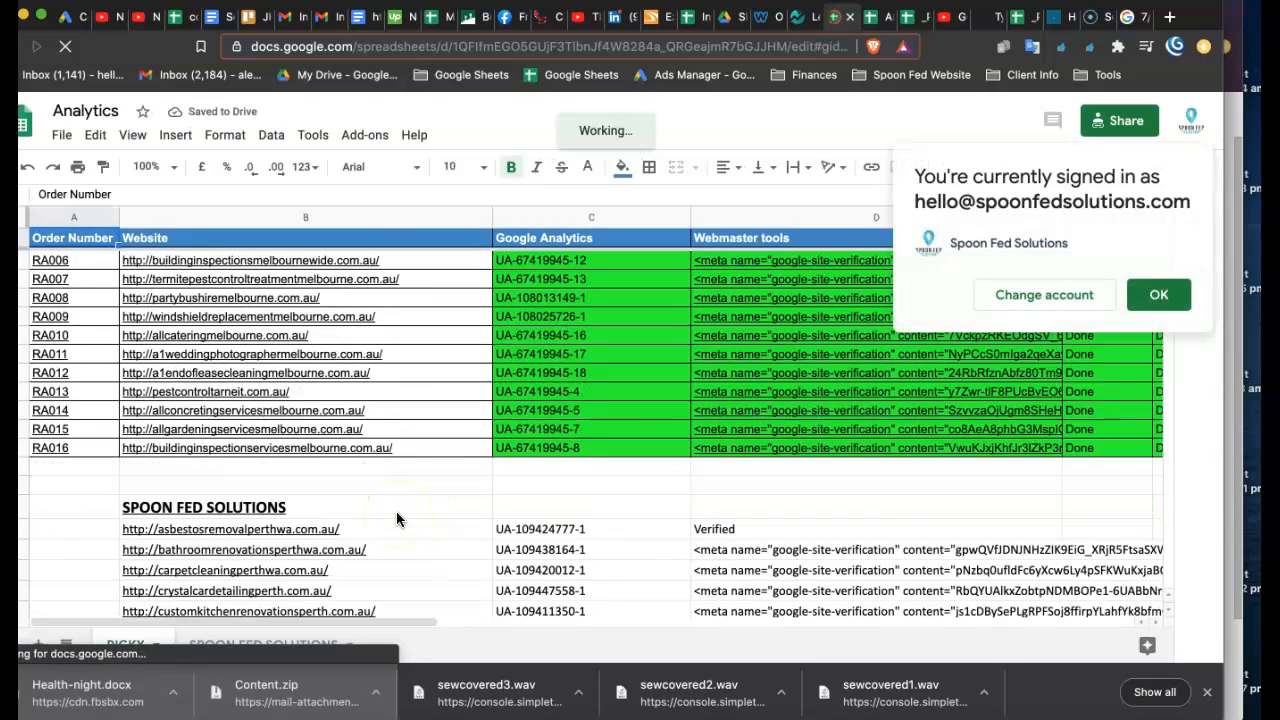
scroll(396, 512, down, 10)
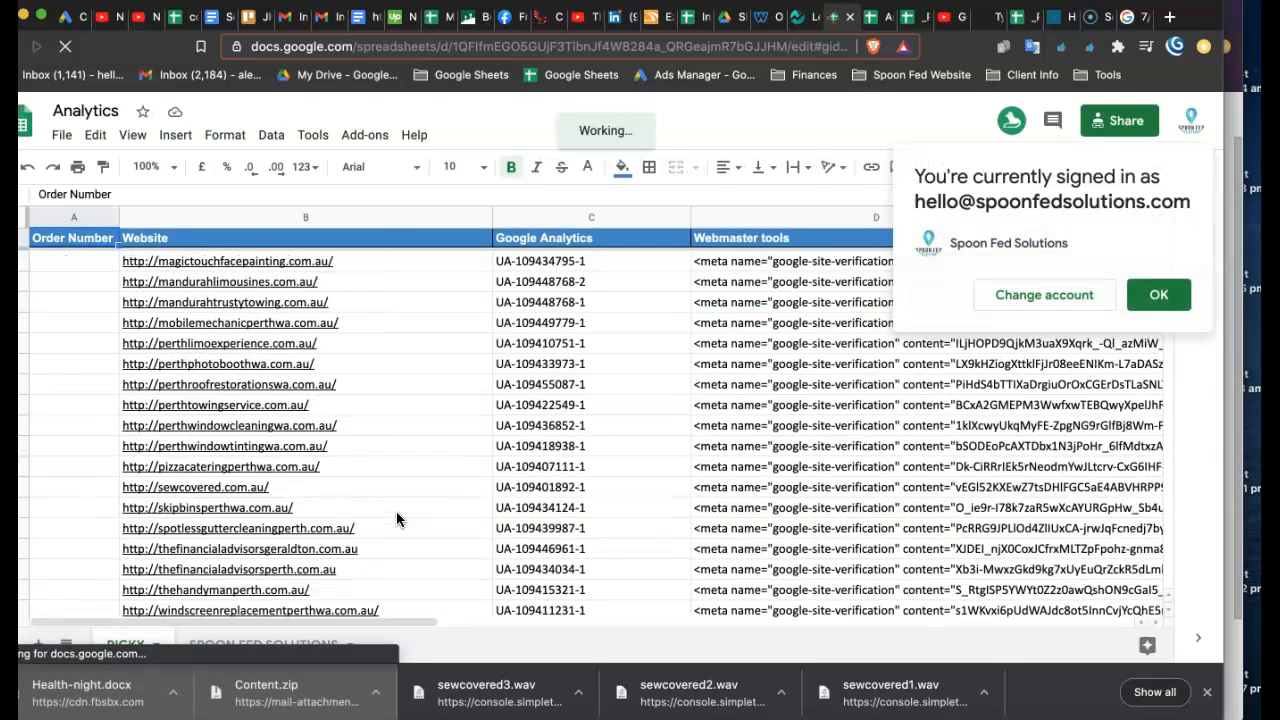
click(265, 647)
scroll(263, 409, down, 5)
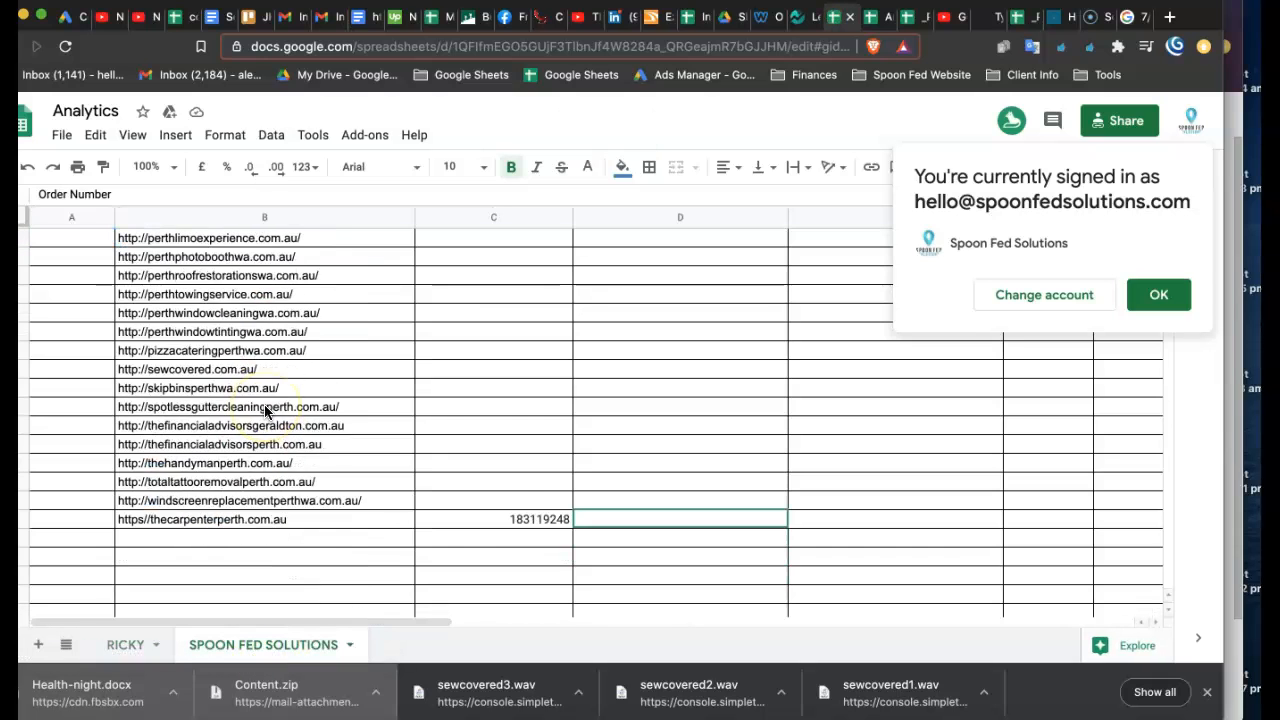
click(502, 482)
key(Delete)
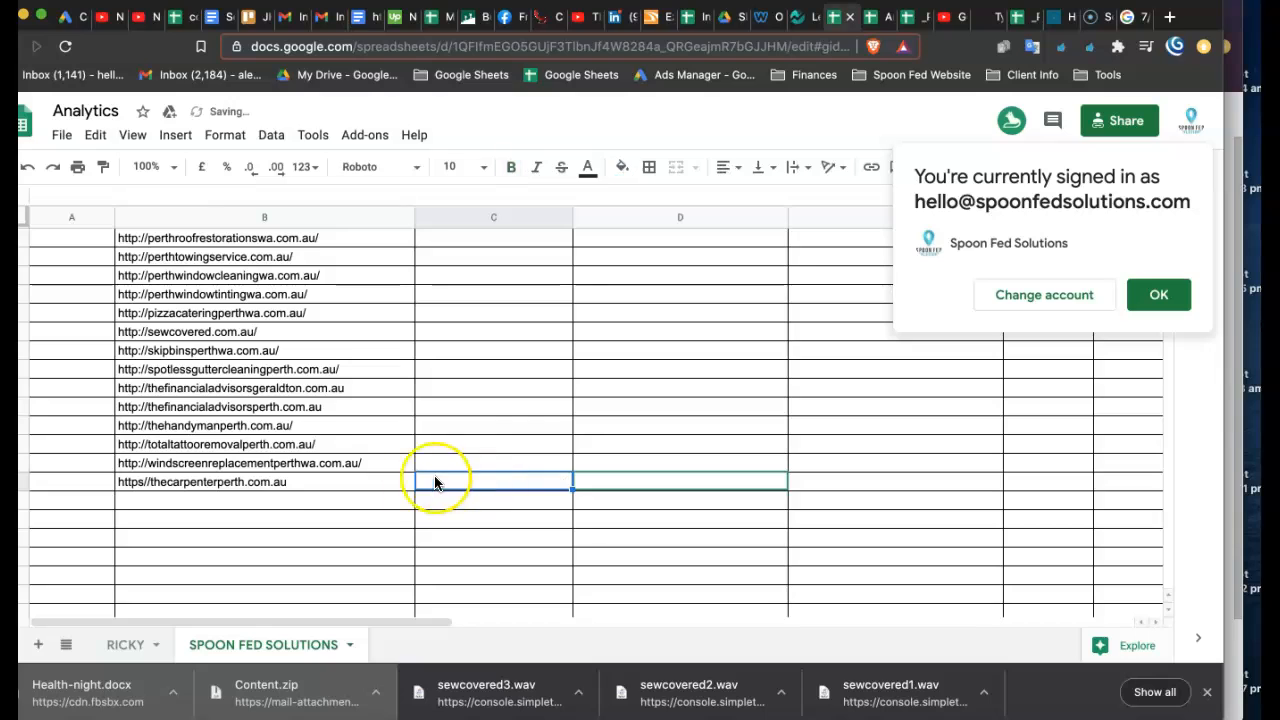
- Retype the last website entry in column B as https//theCARPENTERPERTH.COM.AU
click(340, 487)
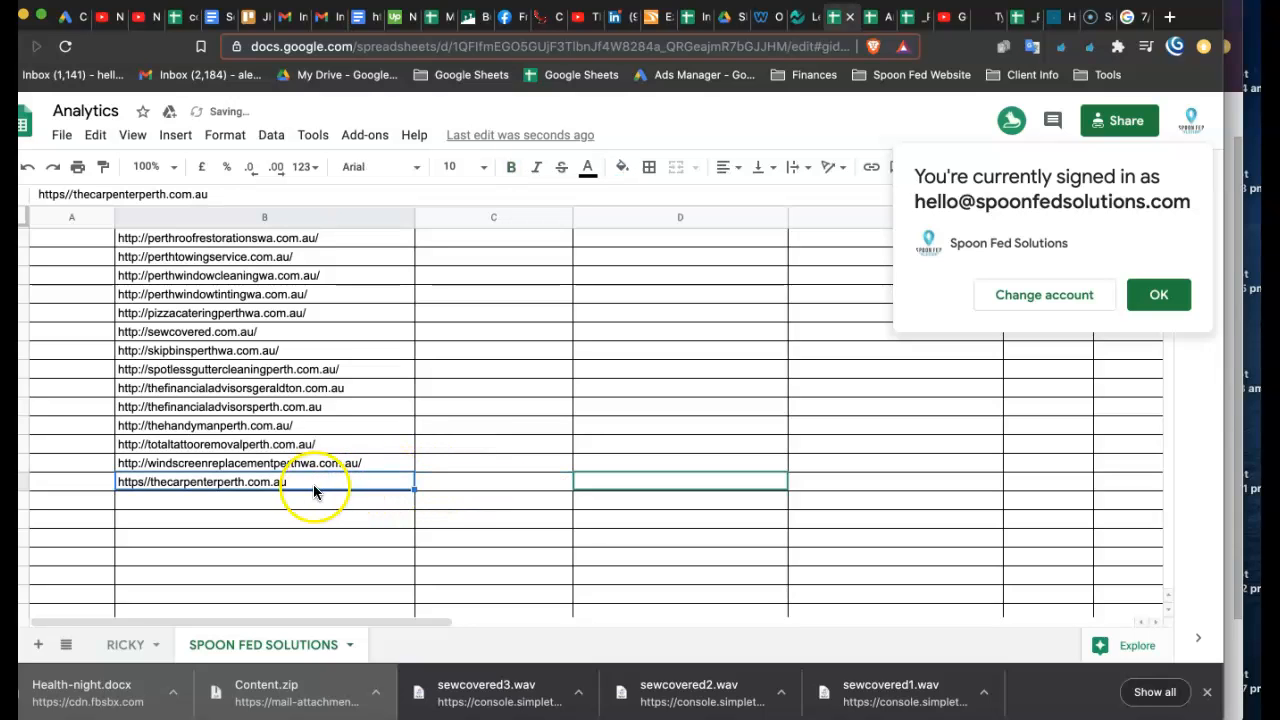
double_click(214, 484)
drag(149, 484, 575, 487)
text(ttps//theCRPENTERPERTH.COM.AU)
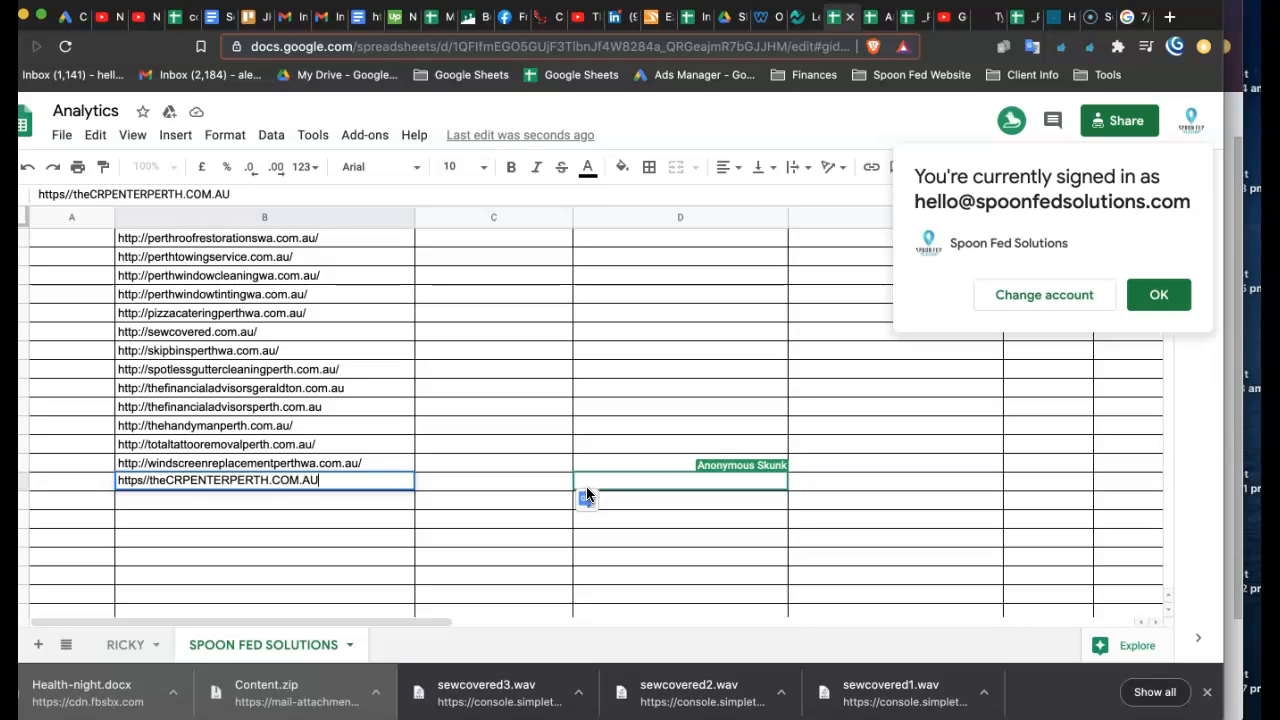
click(183, 479)
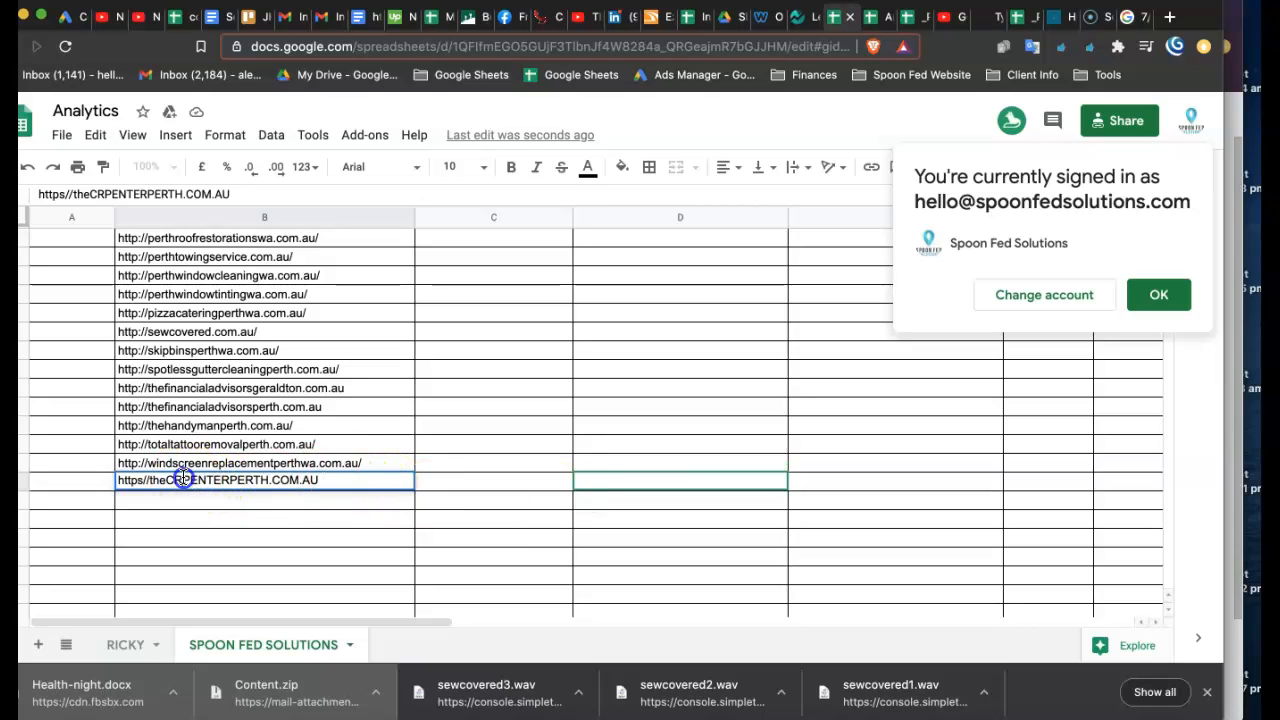
text(A)
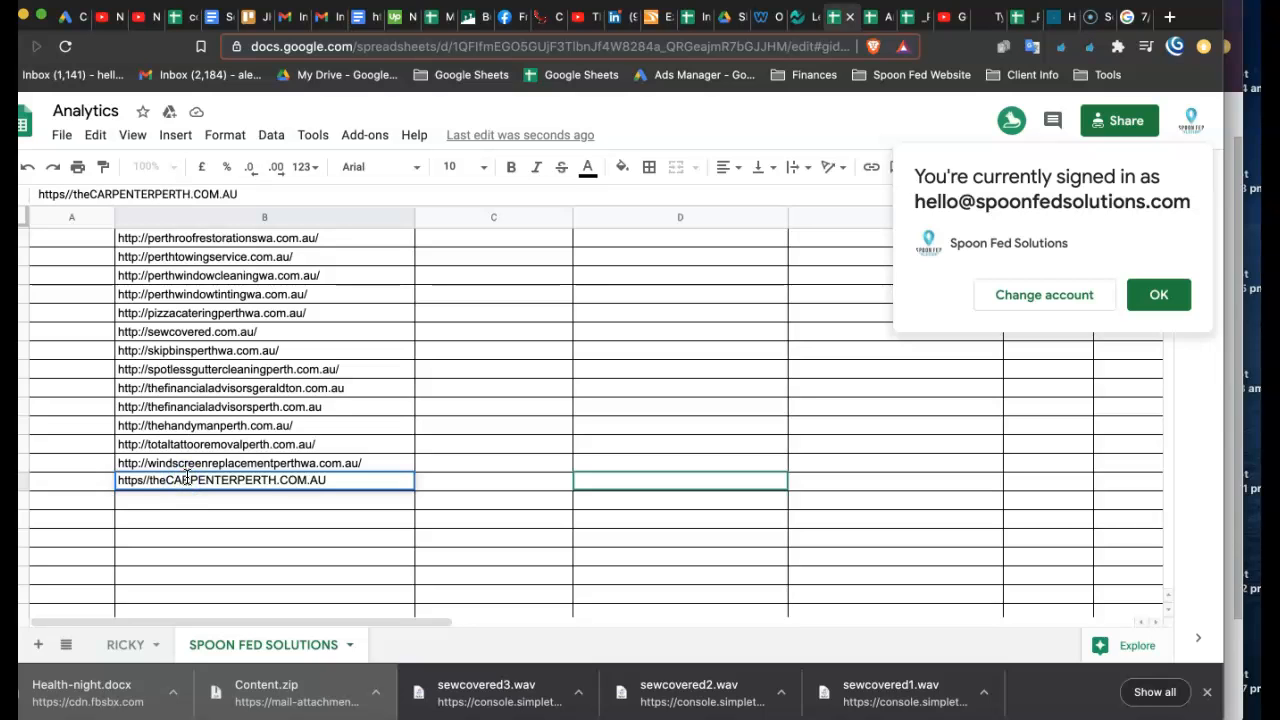
click(485, 484)
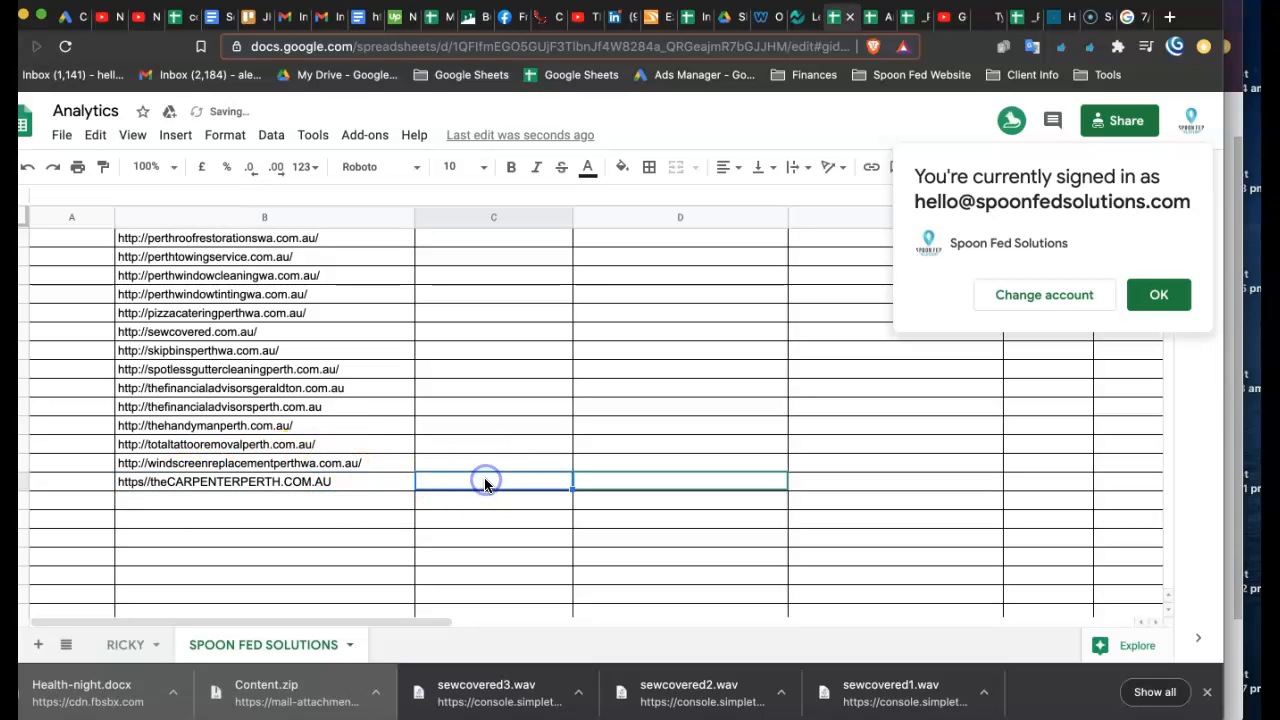
- Check the Google Analytics column heading and paste the copied measurement ID into that column for the carpenter website's row
scroll(490, 420, up, 5)
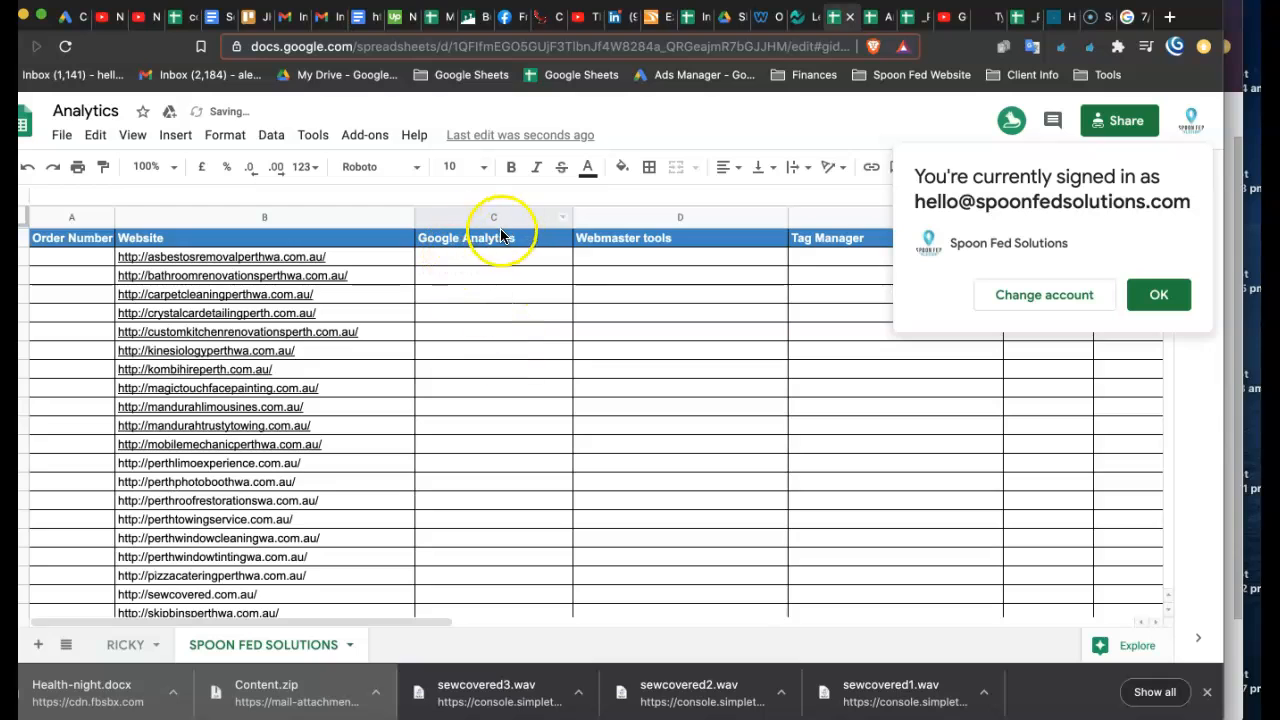
click(502, 236)
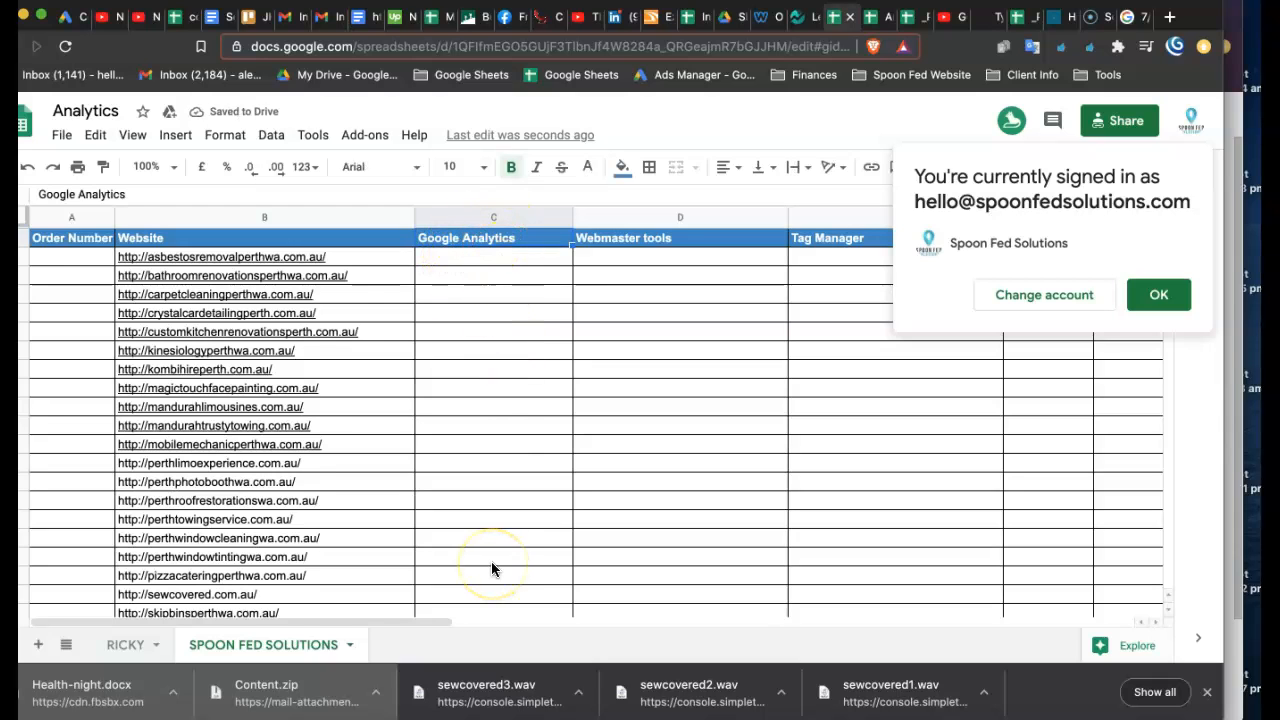
scroll(491, 568, down, 4)
click(475, 594)
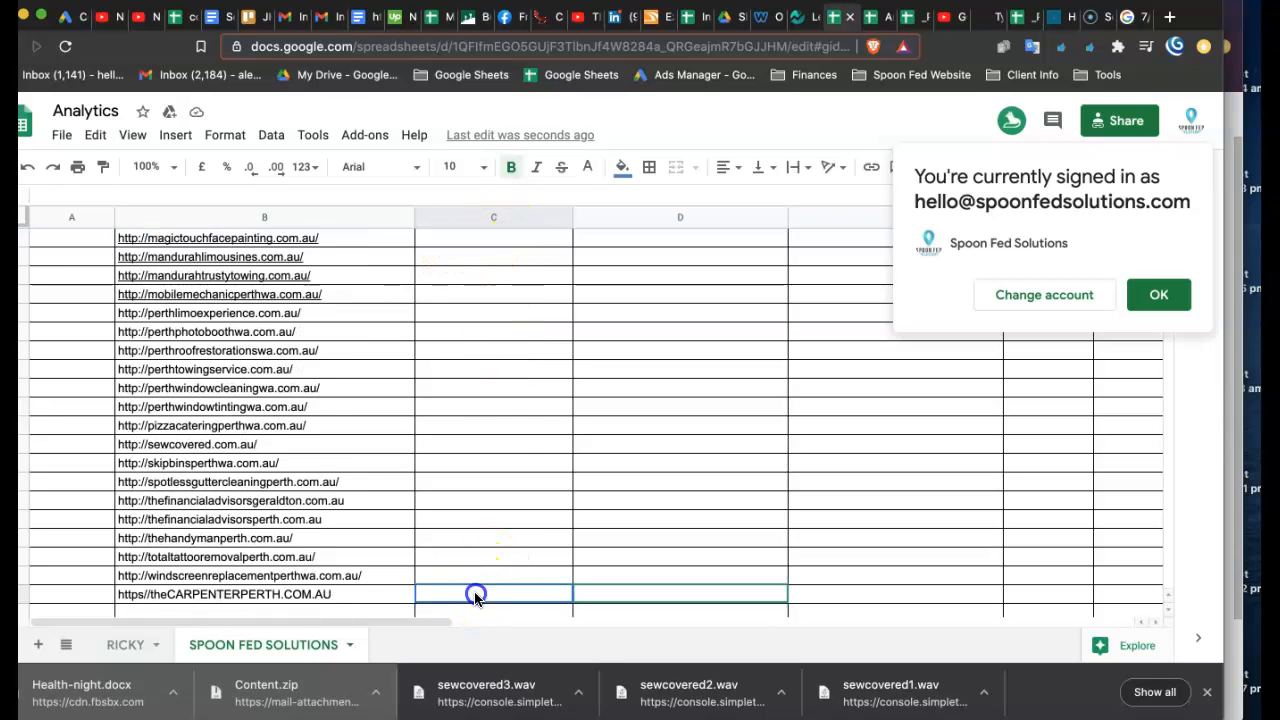
text(G-XQBZ8LNP52)
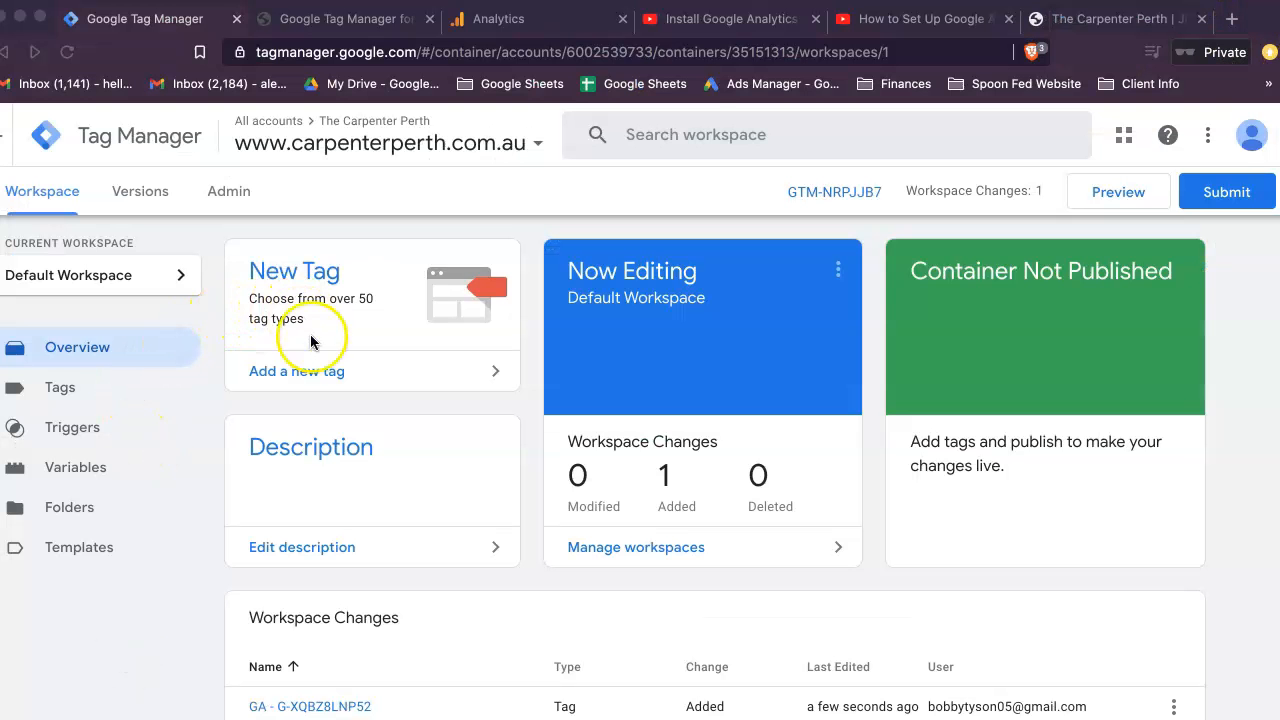
- In Google Tag Manager, add a new tag with Google Analytics: GA4 Configuration as its type
click(297, 375)
click(318, 373)
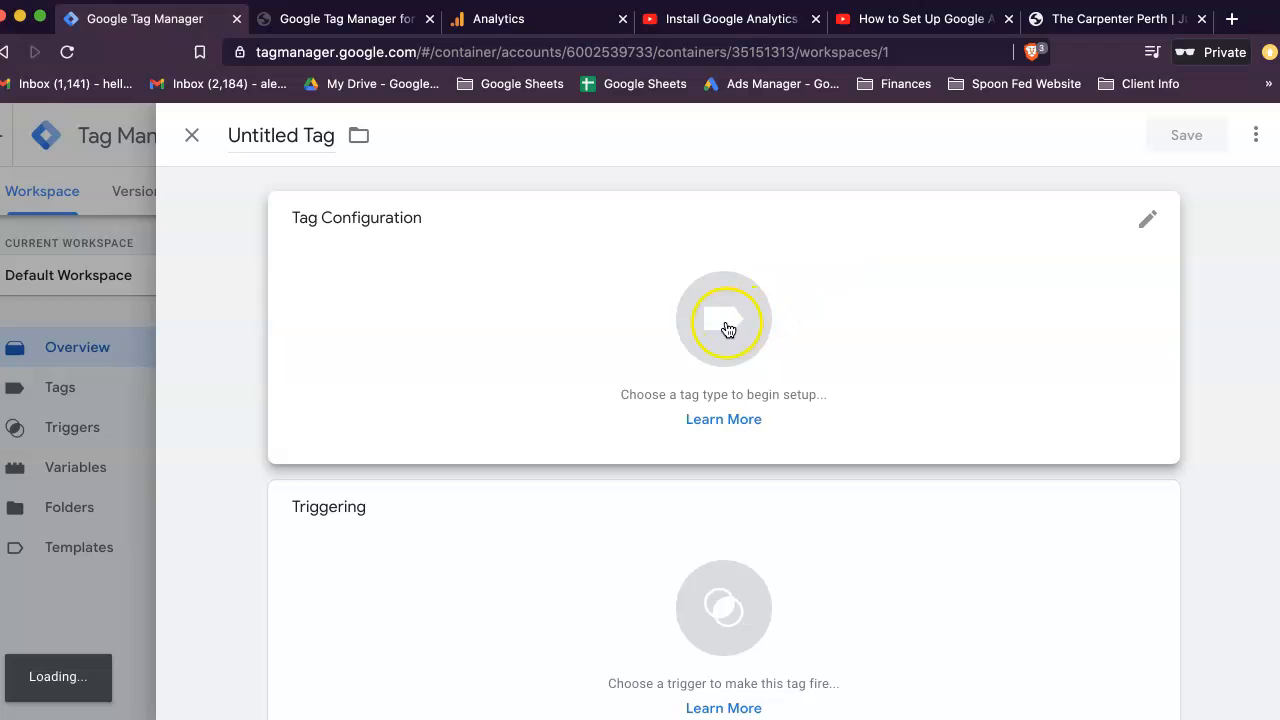
click(726, 329)
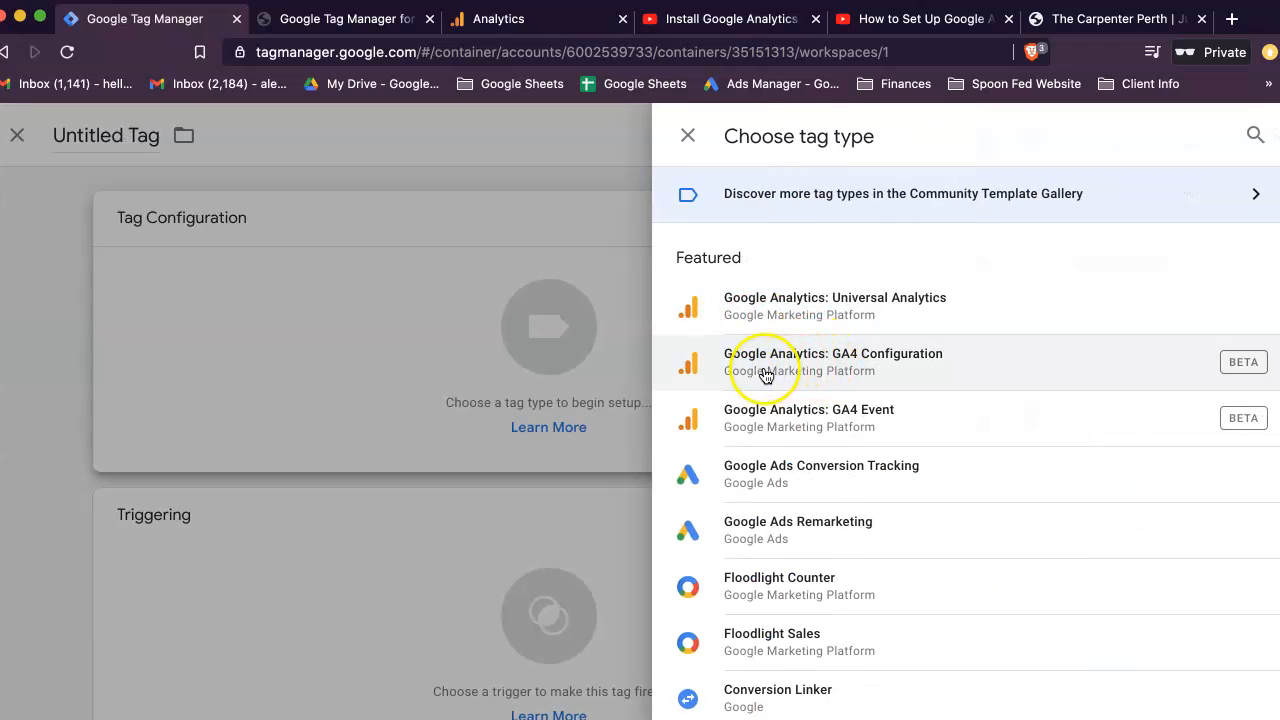
click(859, 371)
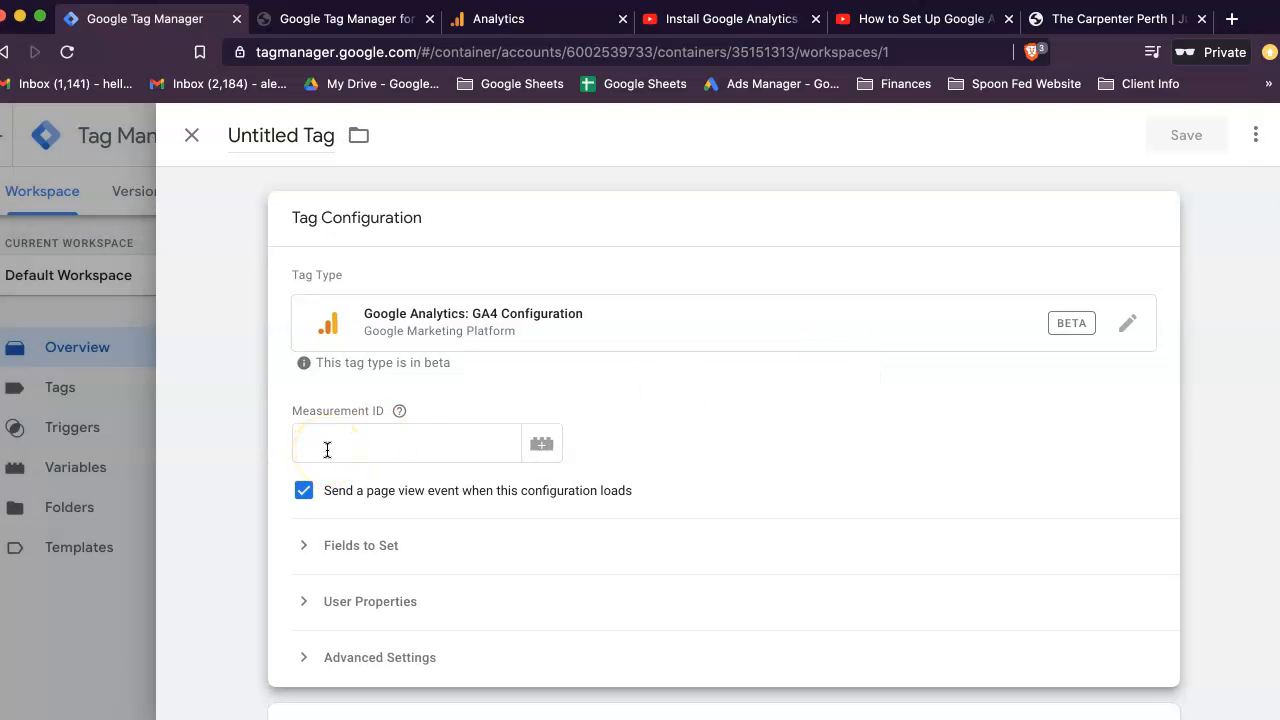
- Copy the measurement ID from the carpenter website's row in the tracking sheet into the new GA4 Configuration tag's Measurement ID
key(ctrl+Up)
click(588, 657)
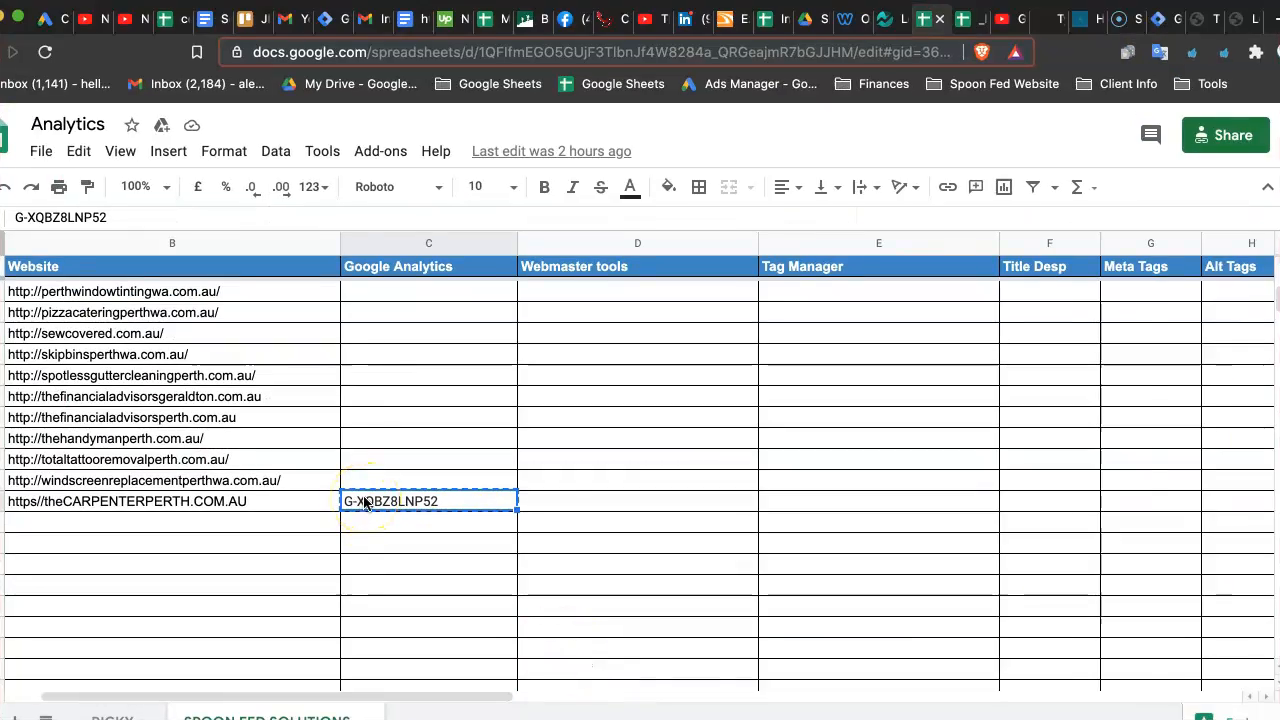
key(ctrl+Up)
click(164, 657)
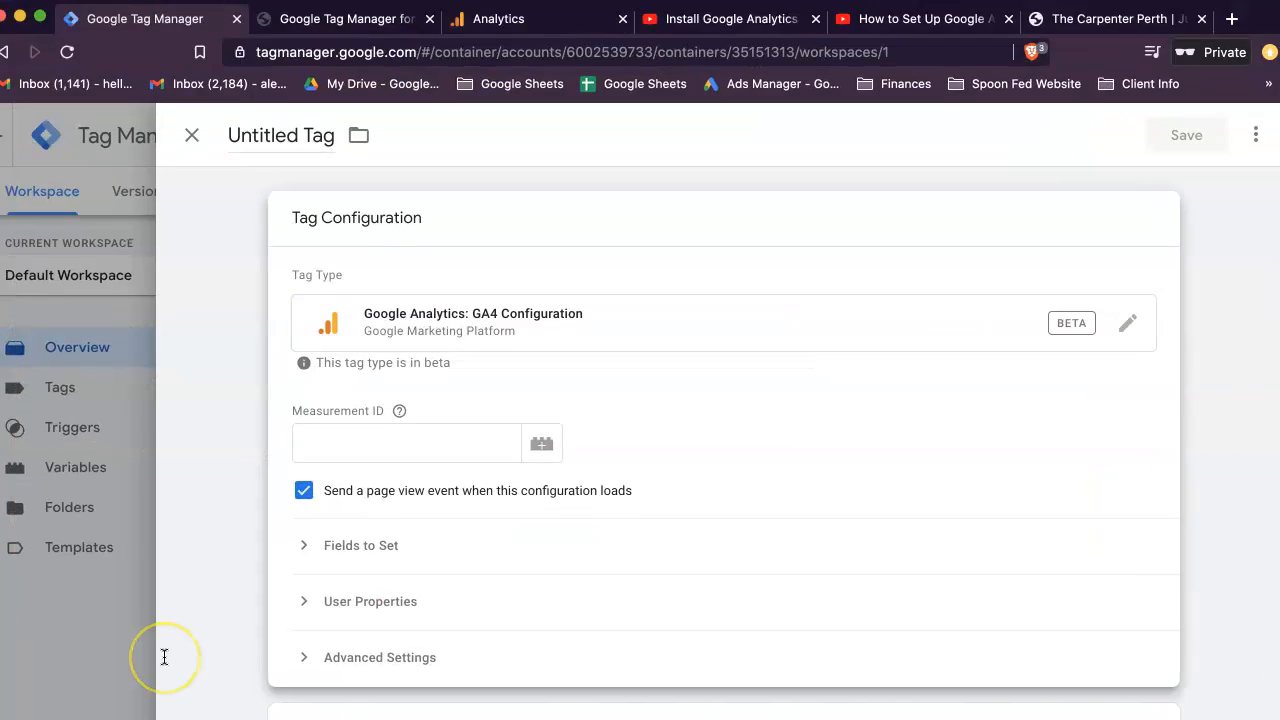
click(347, 440)
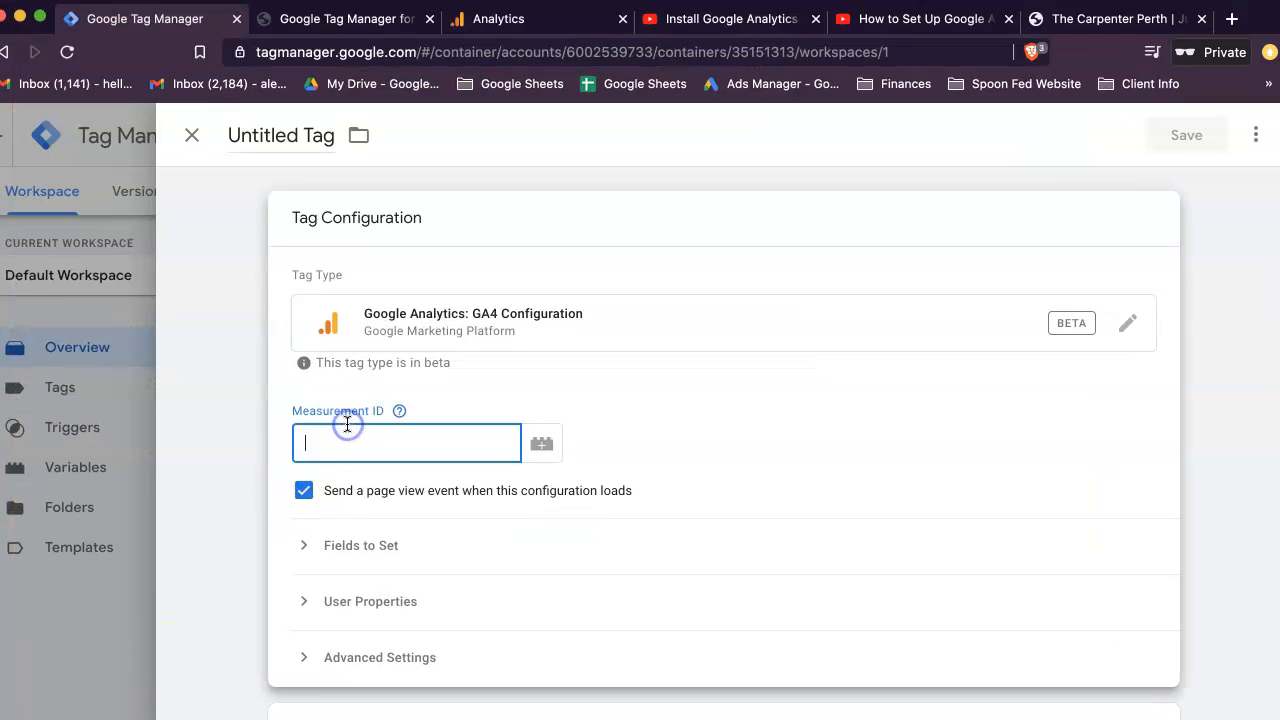
text(G-XQBZ8LNP52)
click(700, 534)
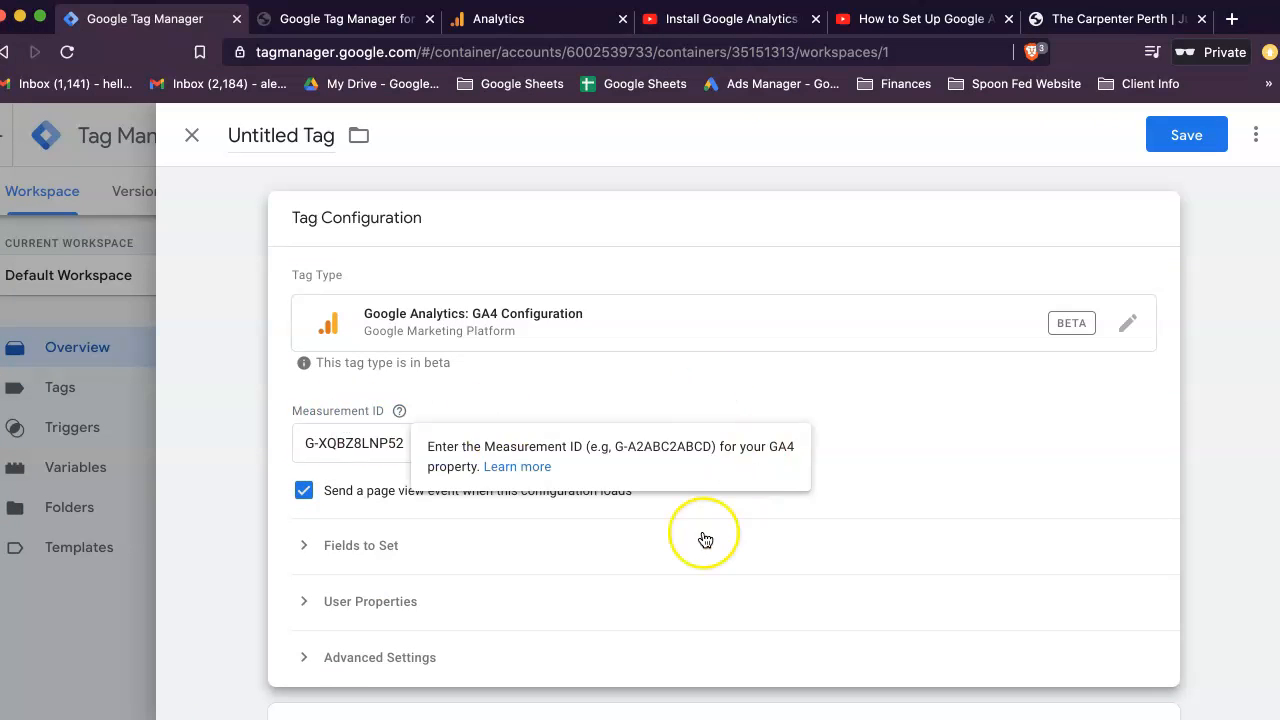
- Set the GA4 Configuration tag to fire on the All Pages trigger and start saving the tag
scroll(705, 540, down, 3)
scroll(705, 540, up, 2)
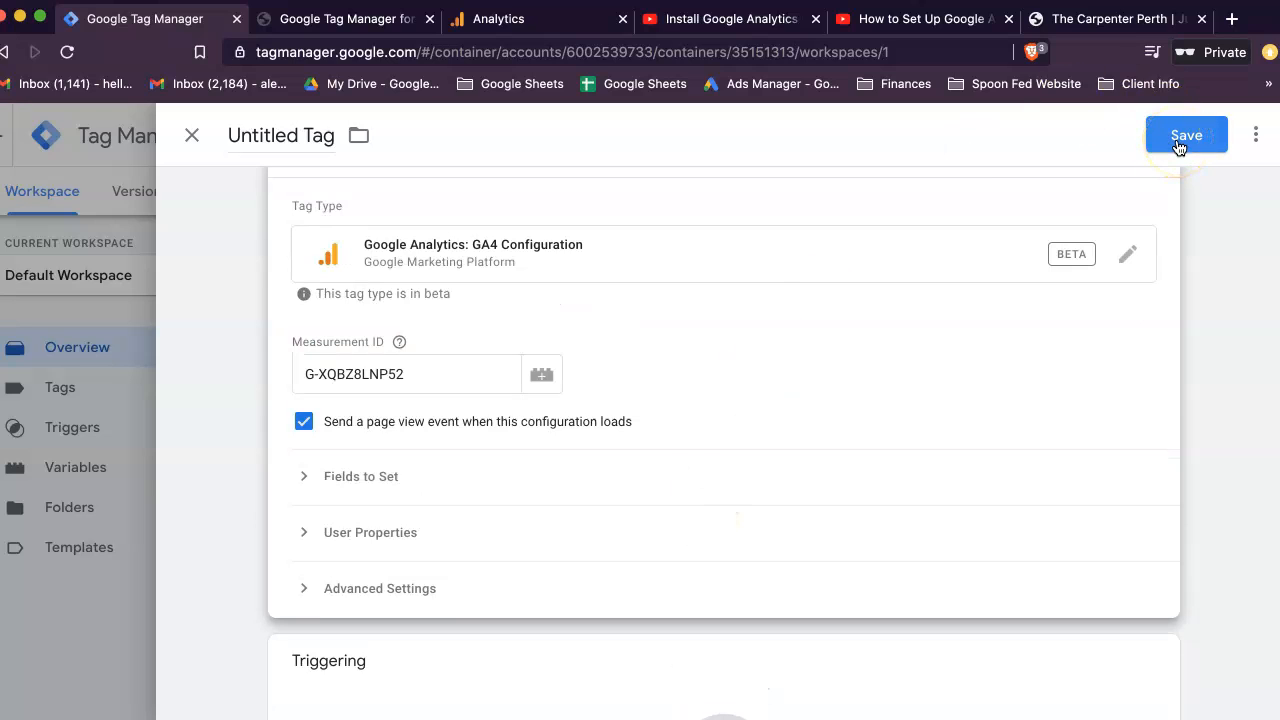
scroll(686, 457, down, 3)
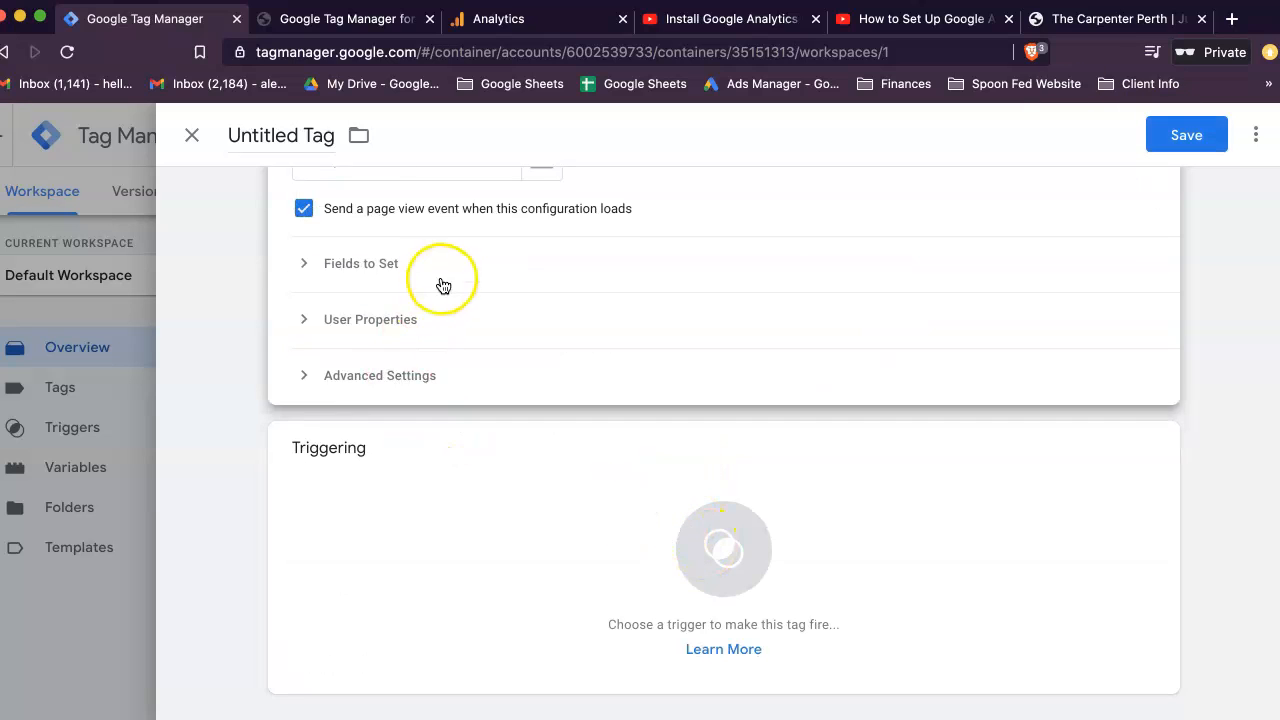
scroll(450, 290, up, 2)
scroll(470, 470, down, 2)
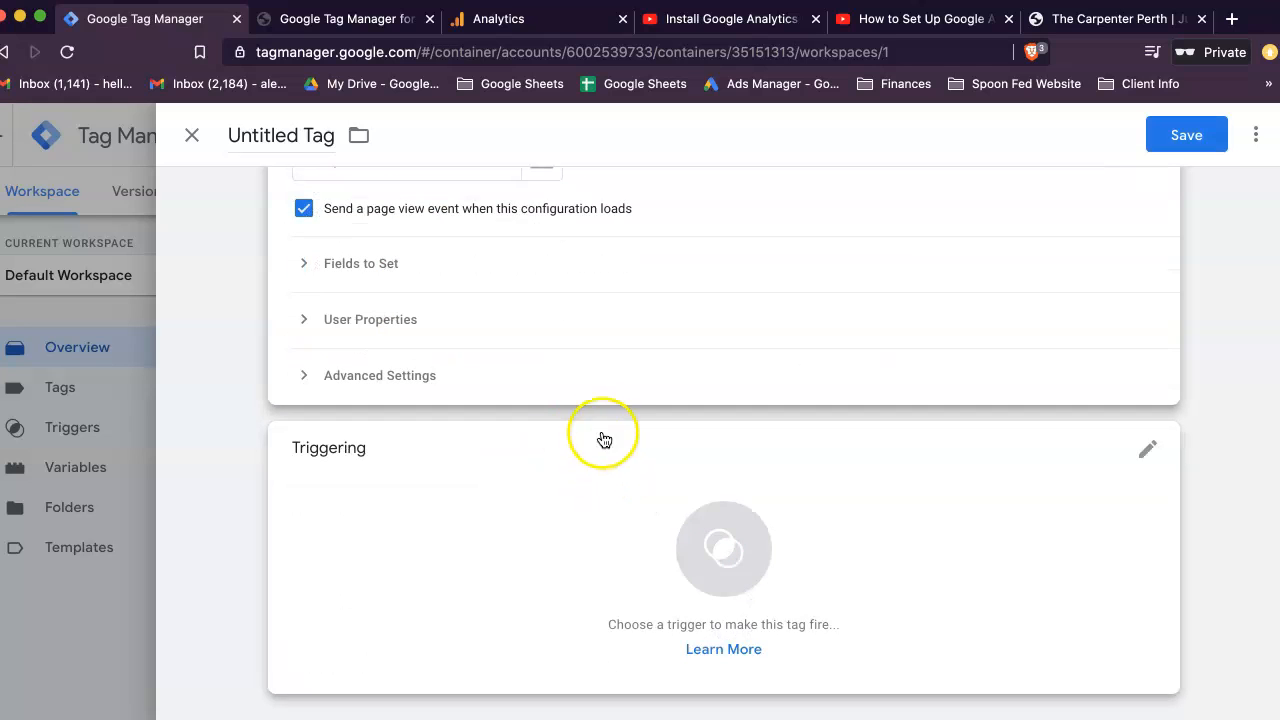
click(720, 577)
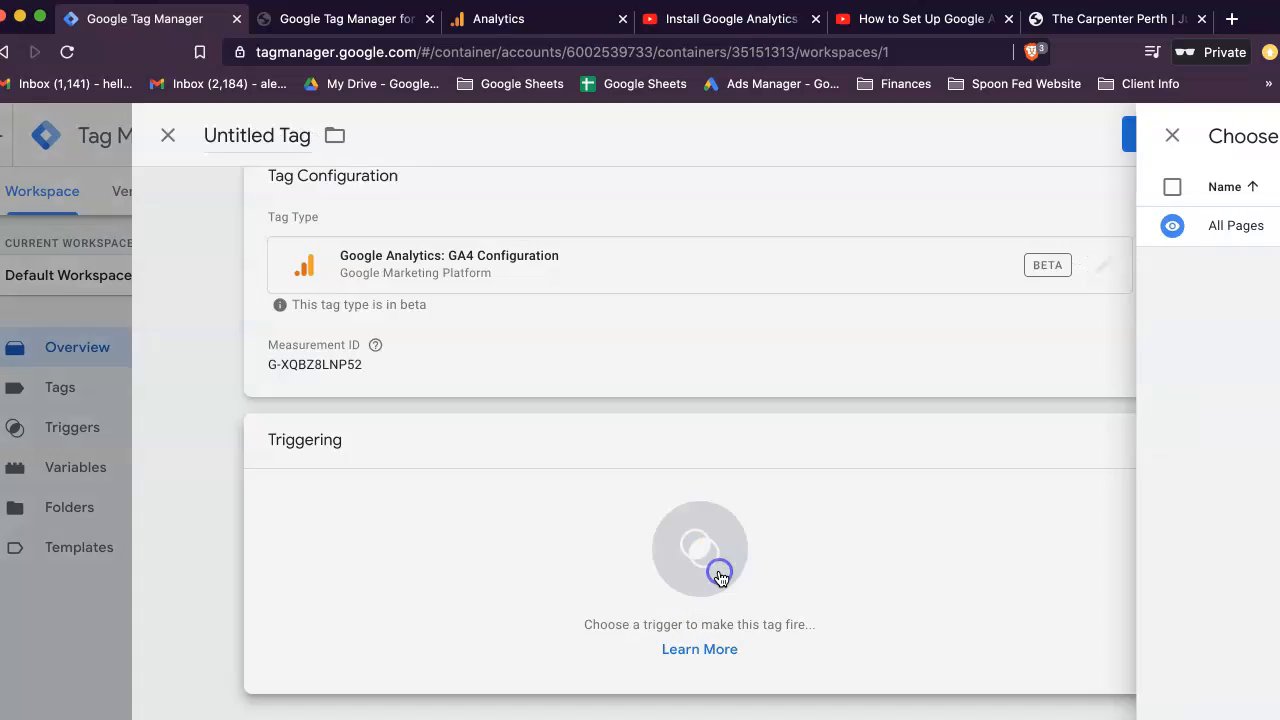
click(231, 222)
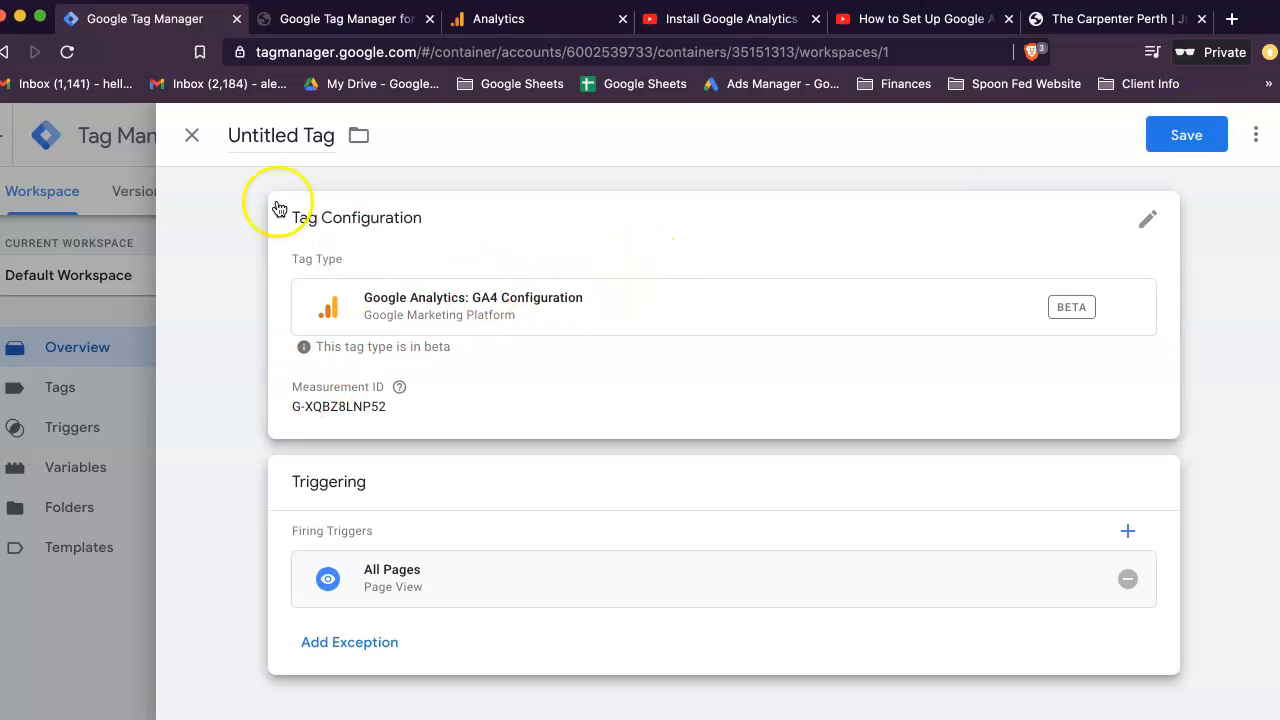
click(1200, 134)
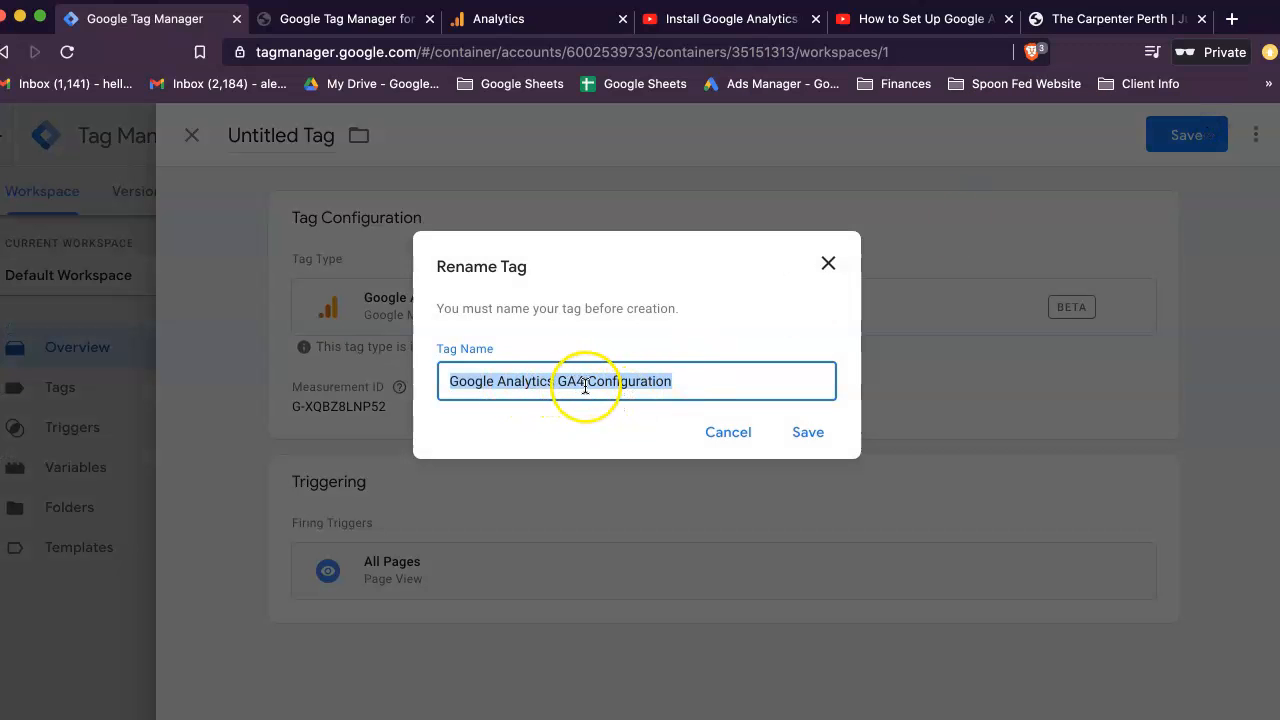